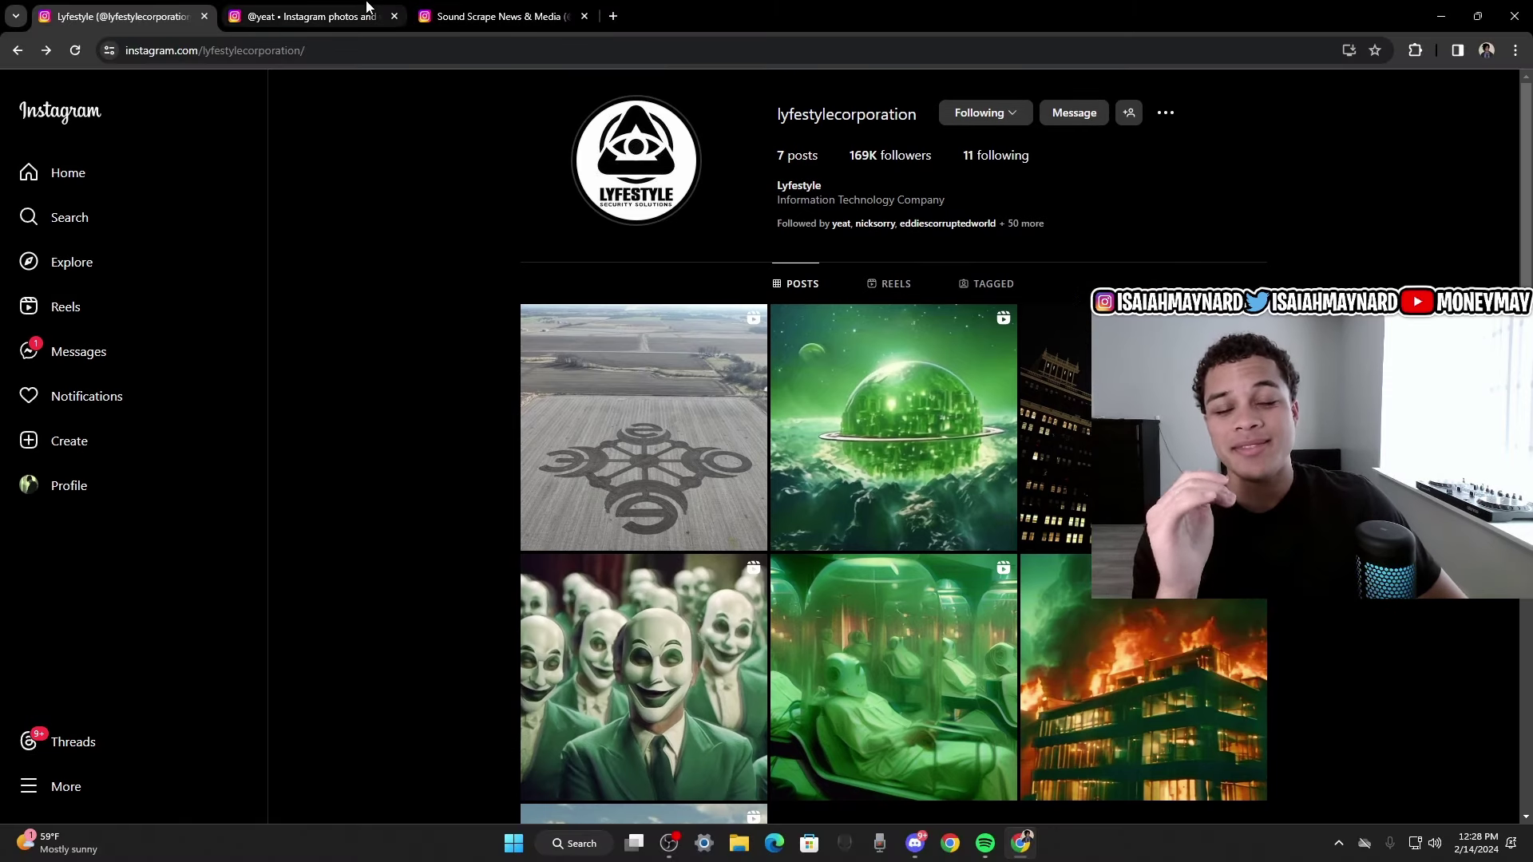
Open yeat's airplane newspaper post and select part of its 2093ISCOMING caption.
click(294, 16)
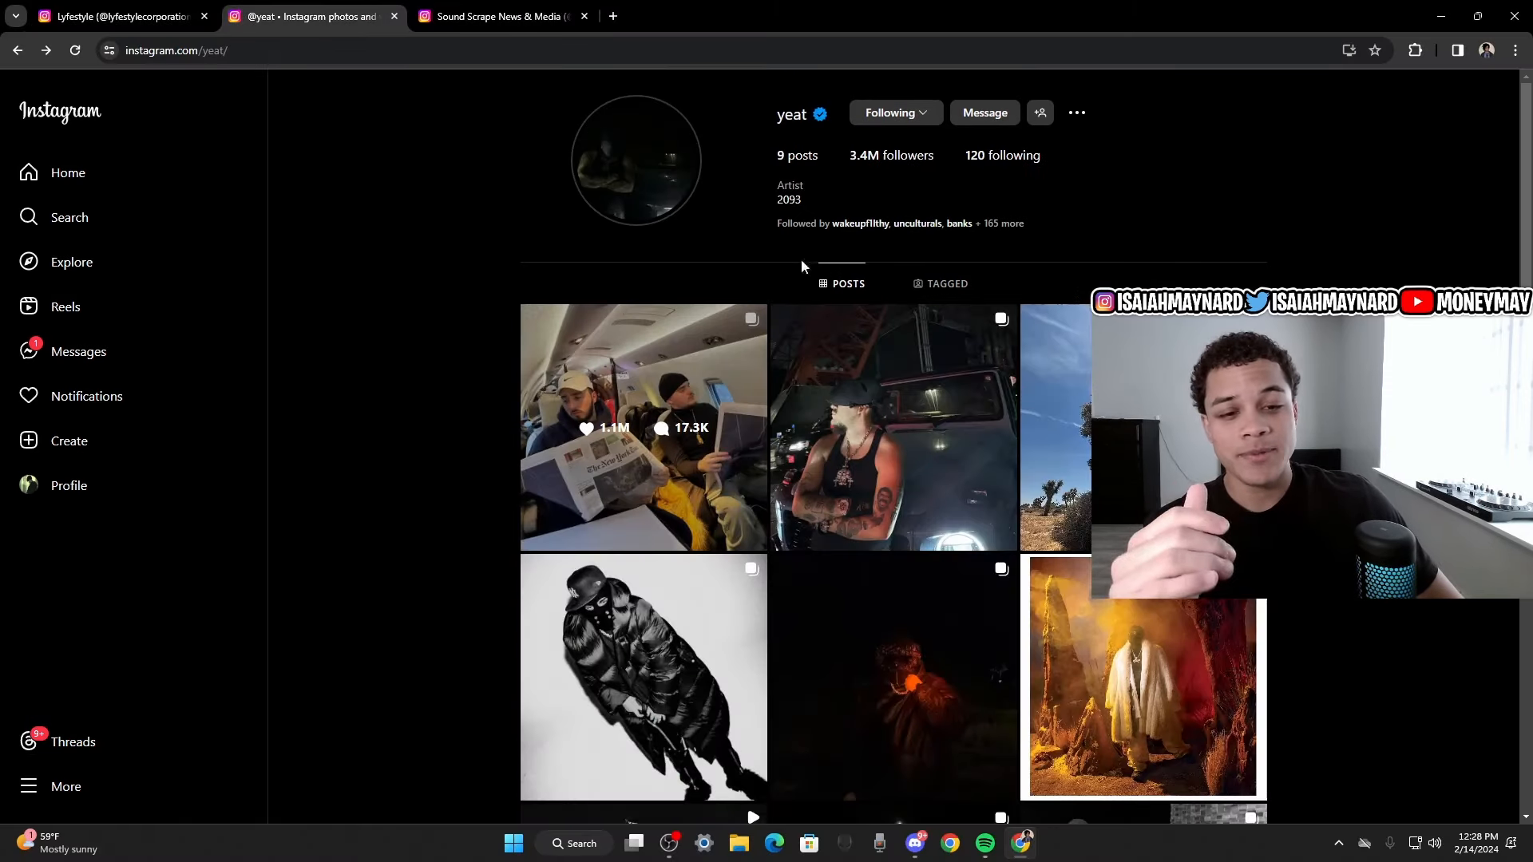
click(749, 437)
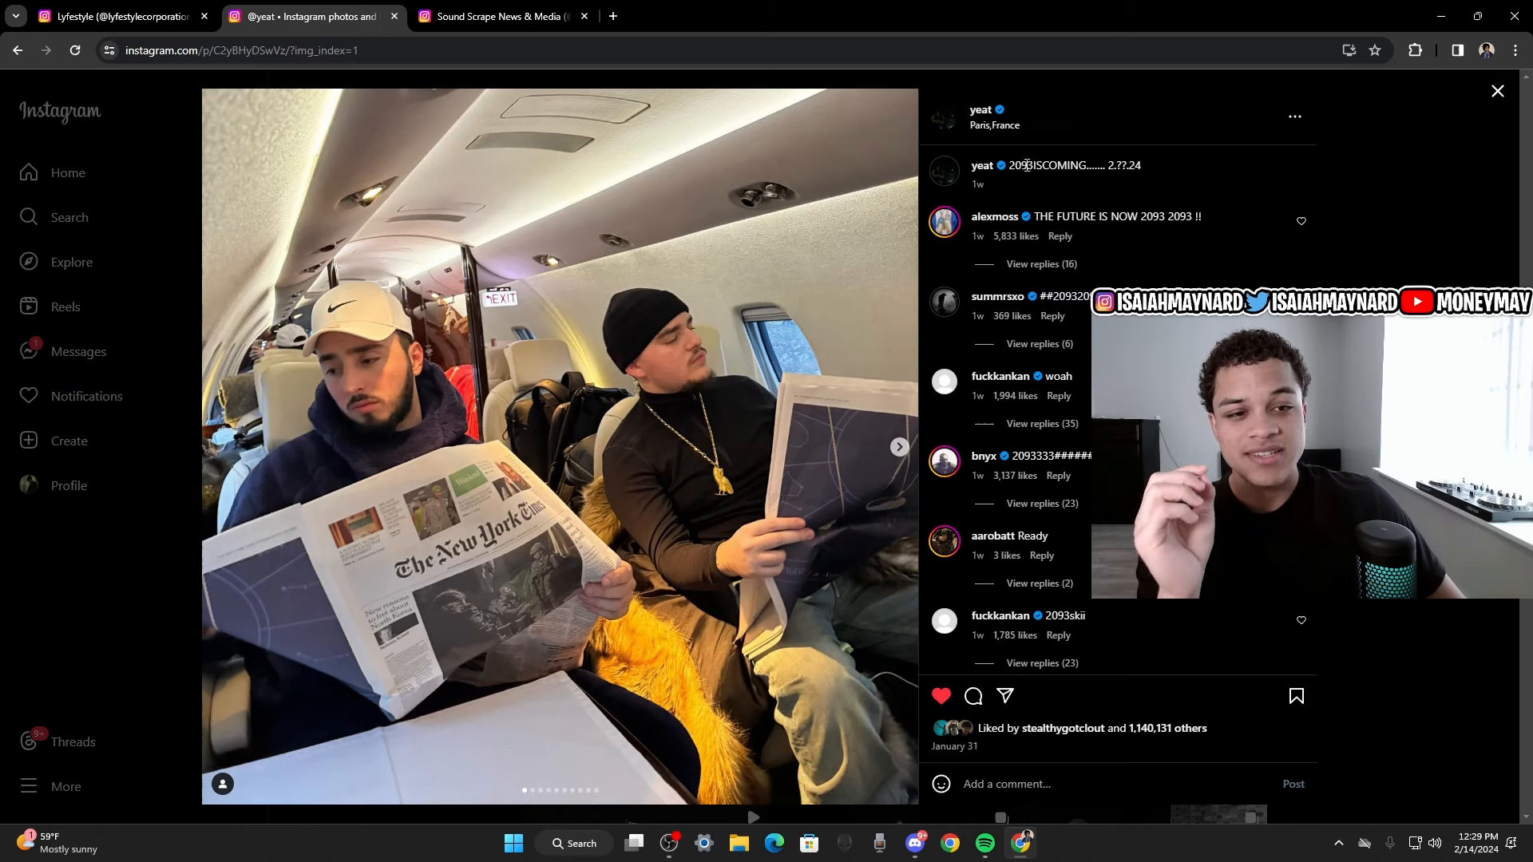
double_click(1127, 165)
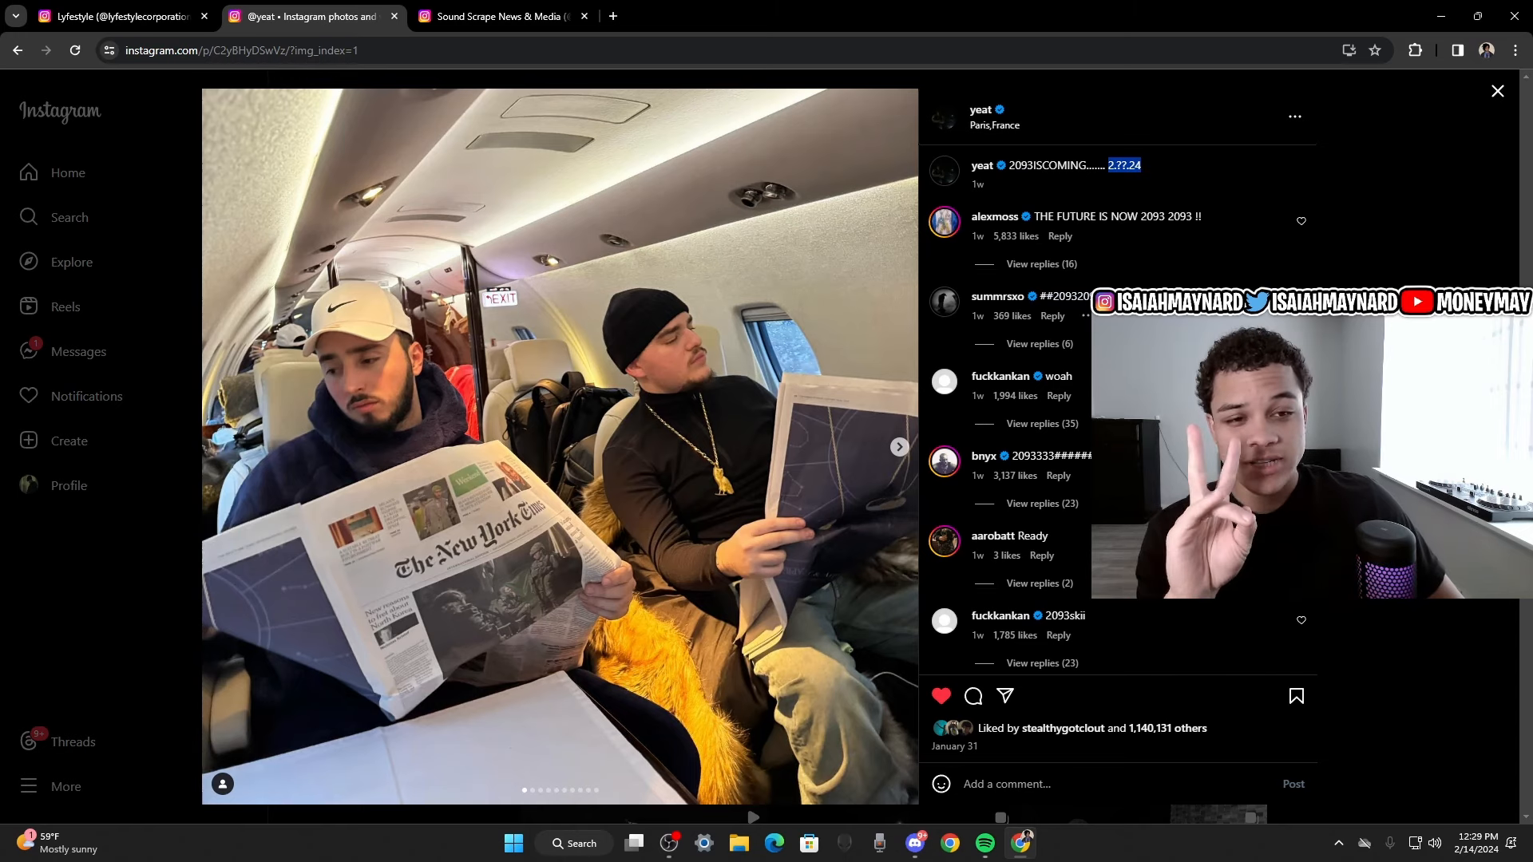
Check today's date on the taskbar calendar.
click(1477, 842)
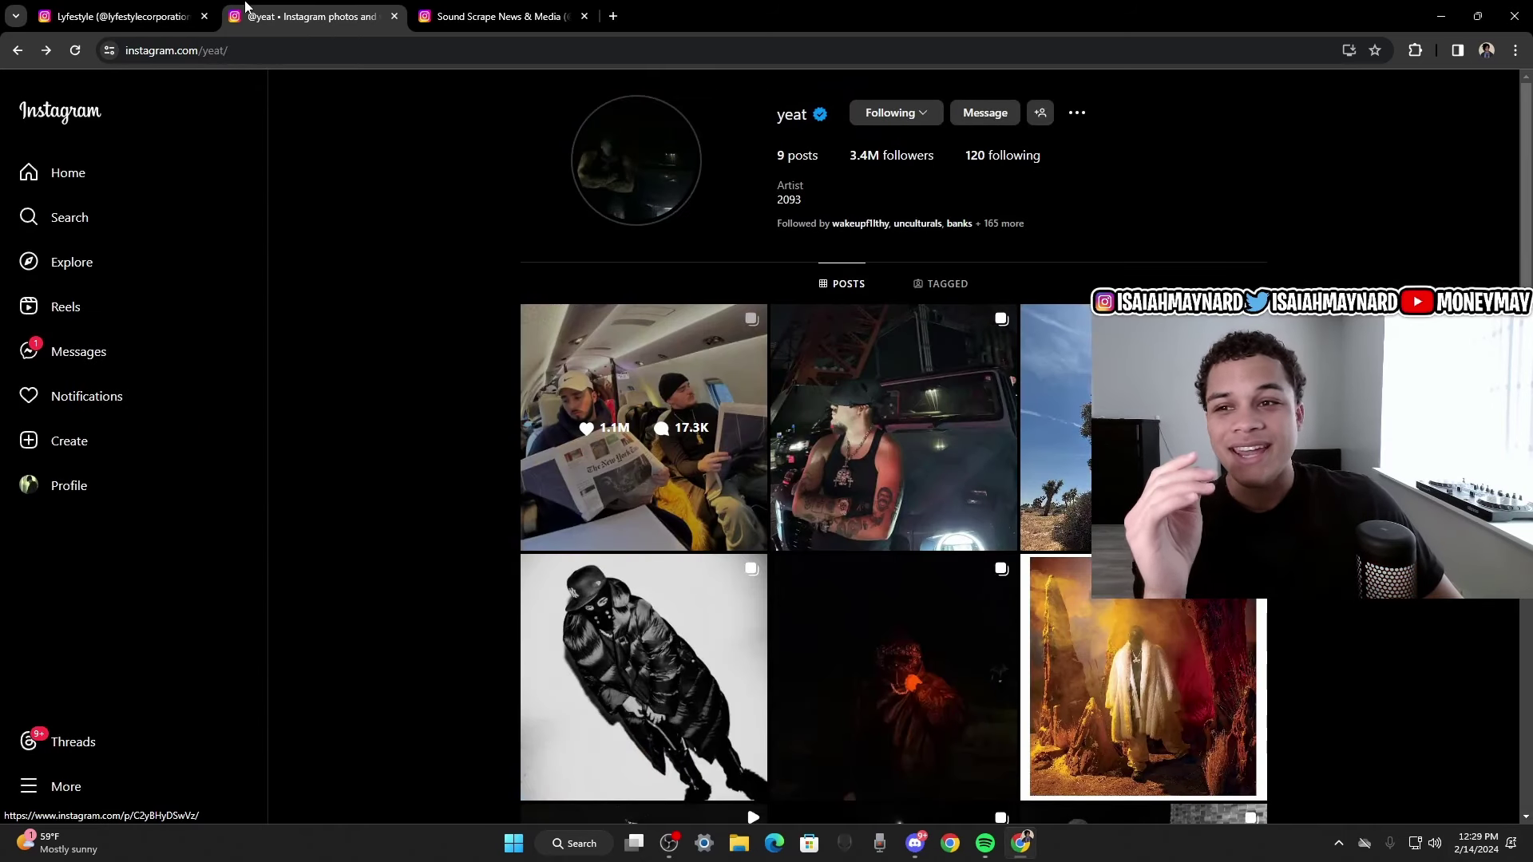
Show the lyfestylecorporation profile full-screen and watch the Lyfestyle Corporation welcome and Robotics reels.
click(119, 16)
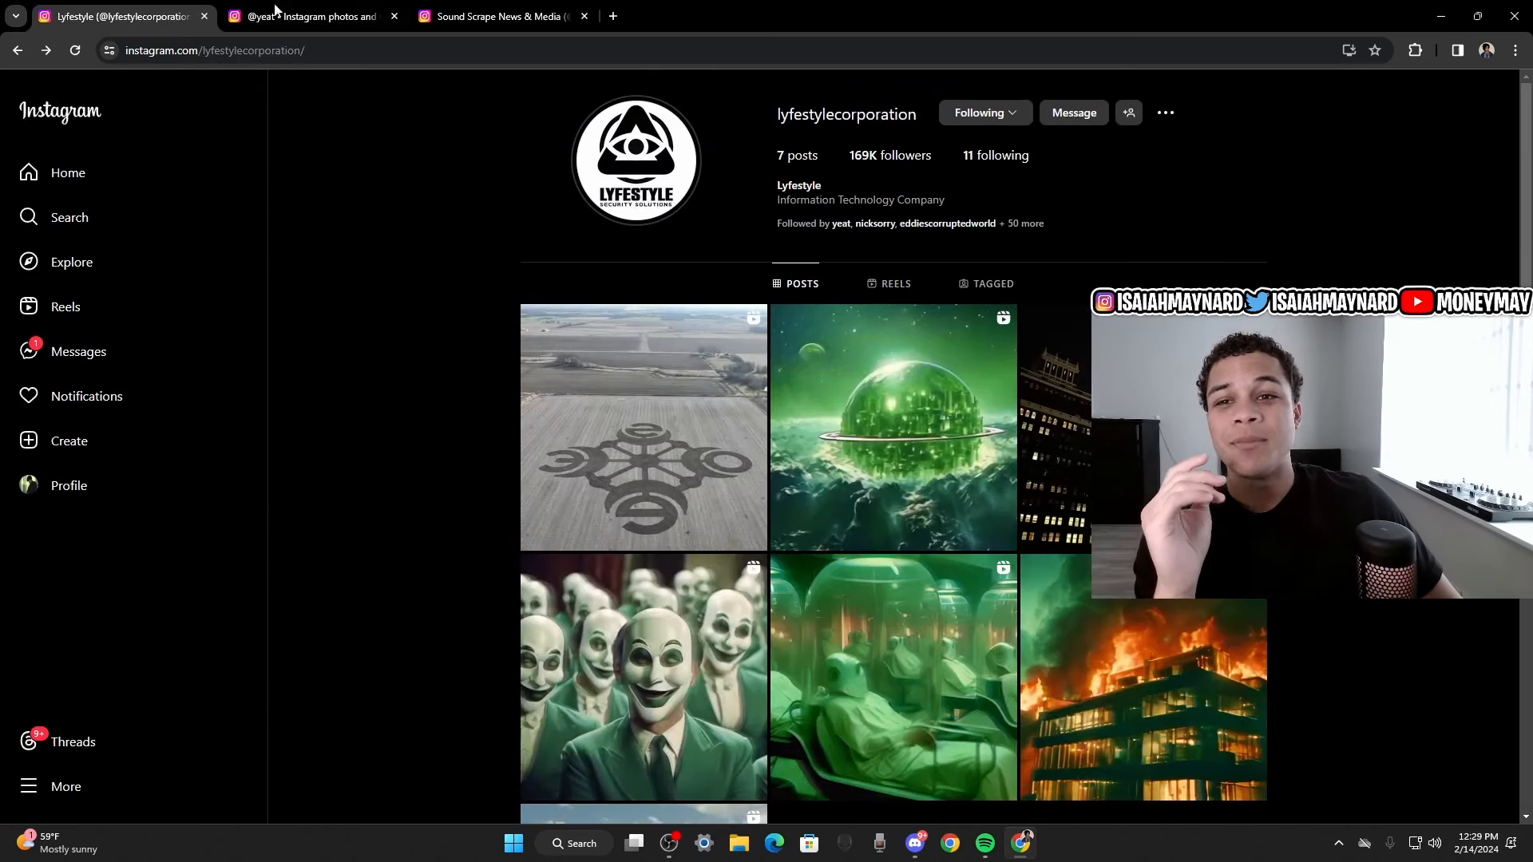
scroll(647, 420, down, 1)
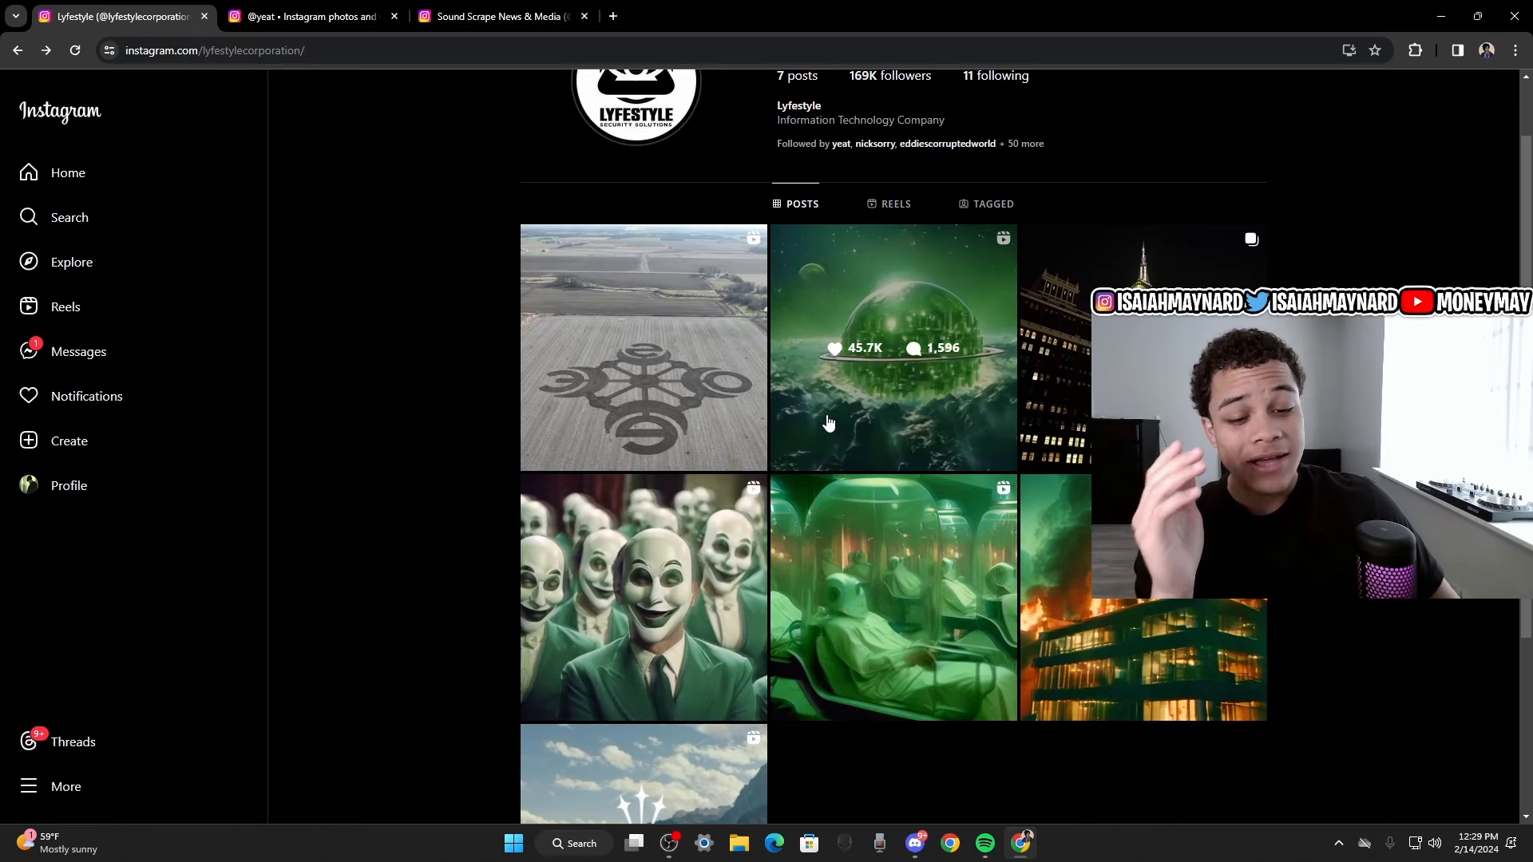
key(F11)
scroll(1003, 529, down, 3)
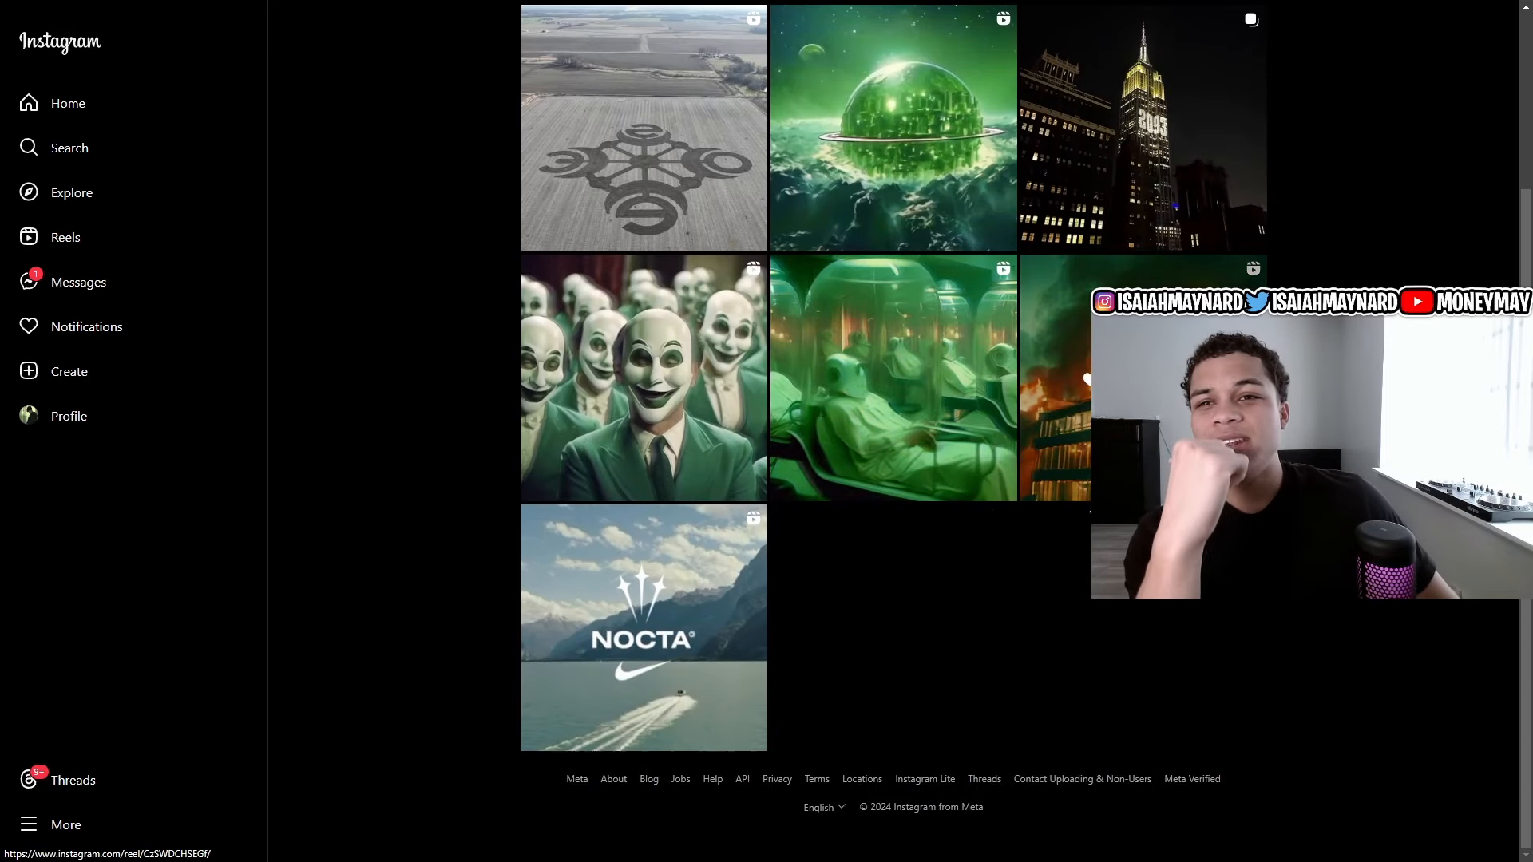
click(1086, 380)
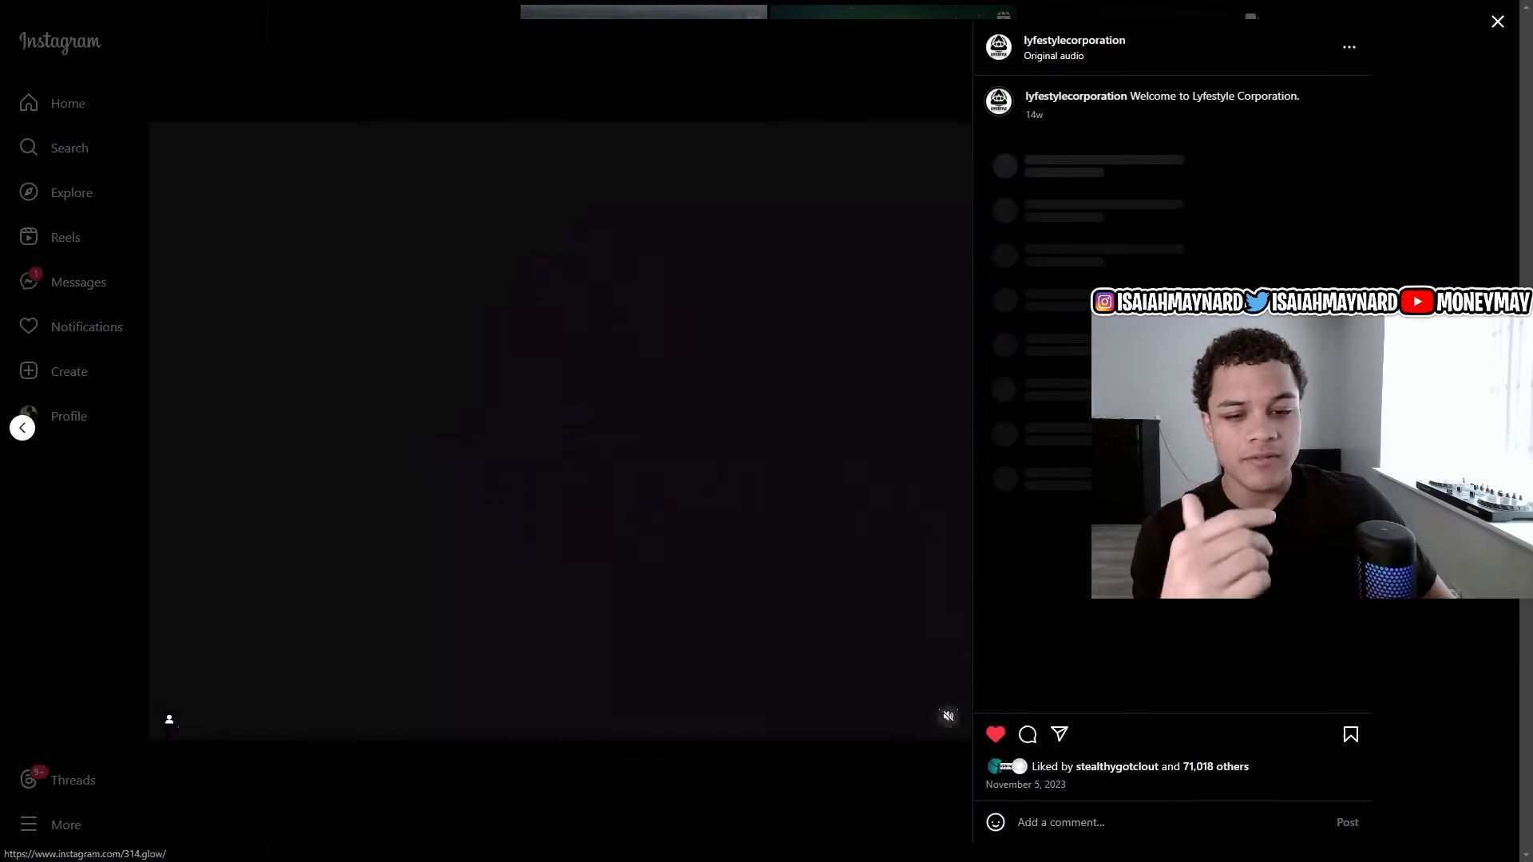
click(22, 428)
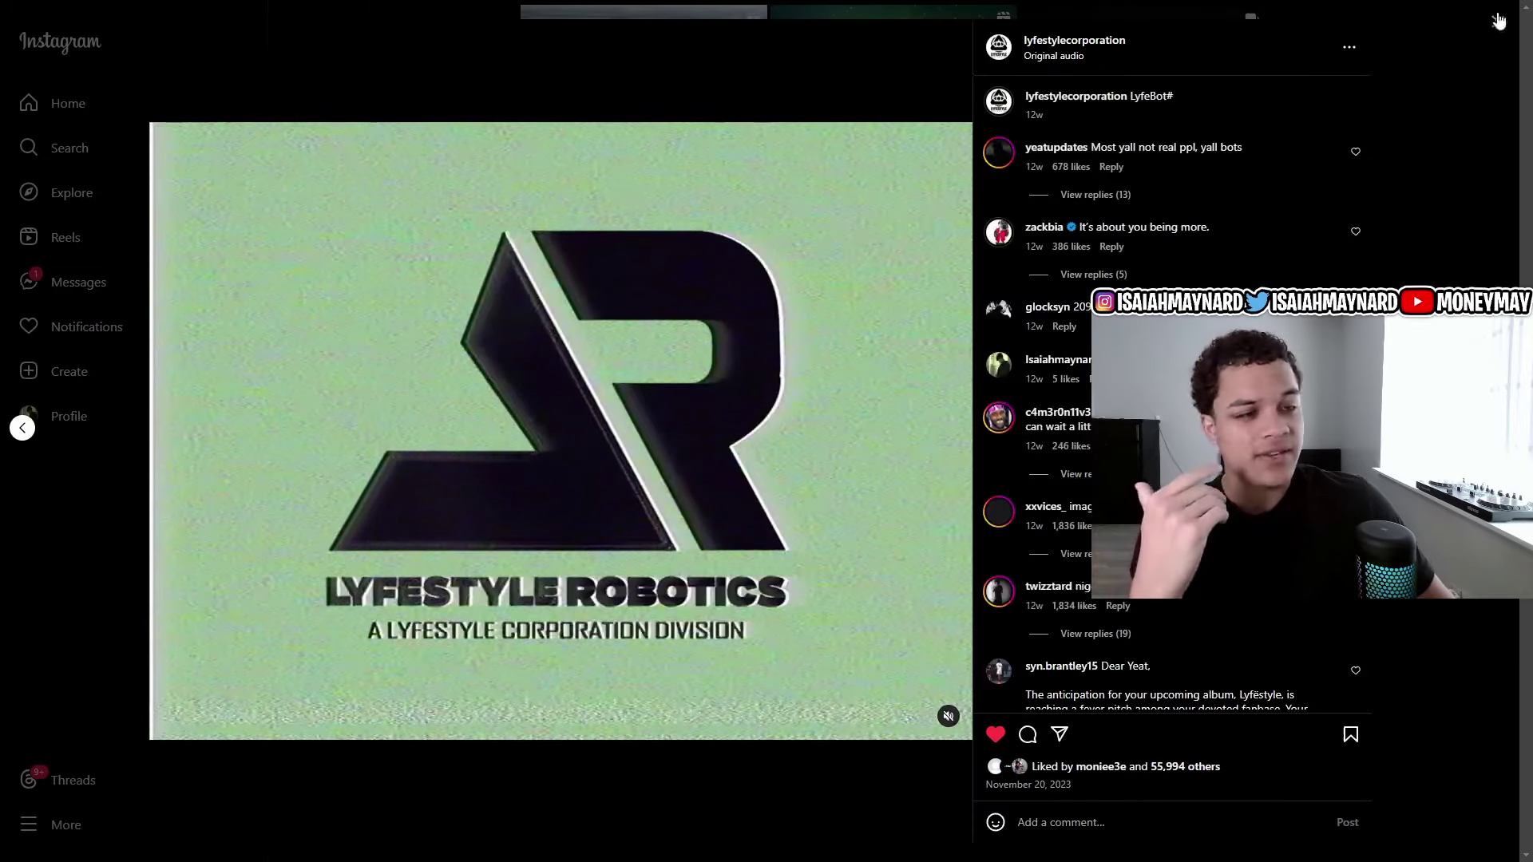
click(1498, 20)
Watch the Lyfestyle Security Solutions and Lyfestyle Robotics teaser reels, closing each viewer.
click(881, 383)
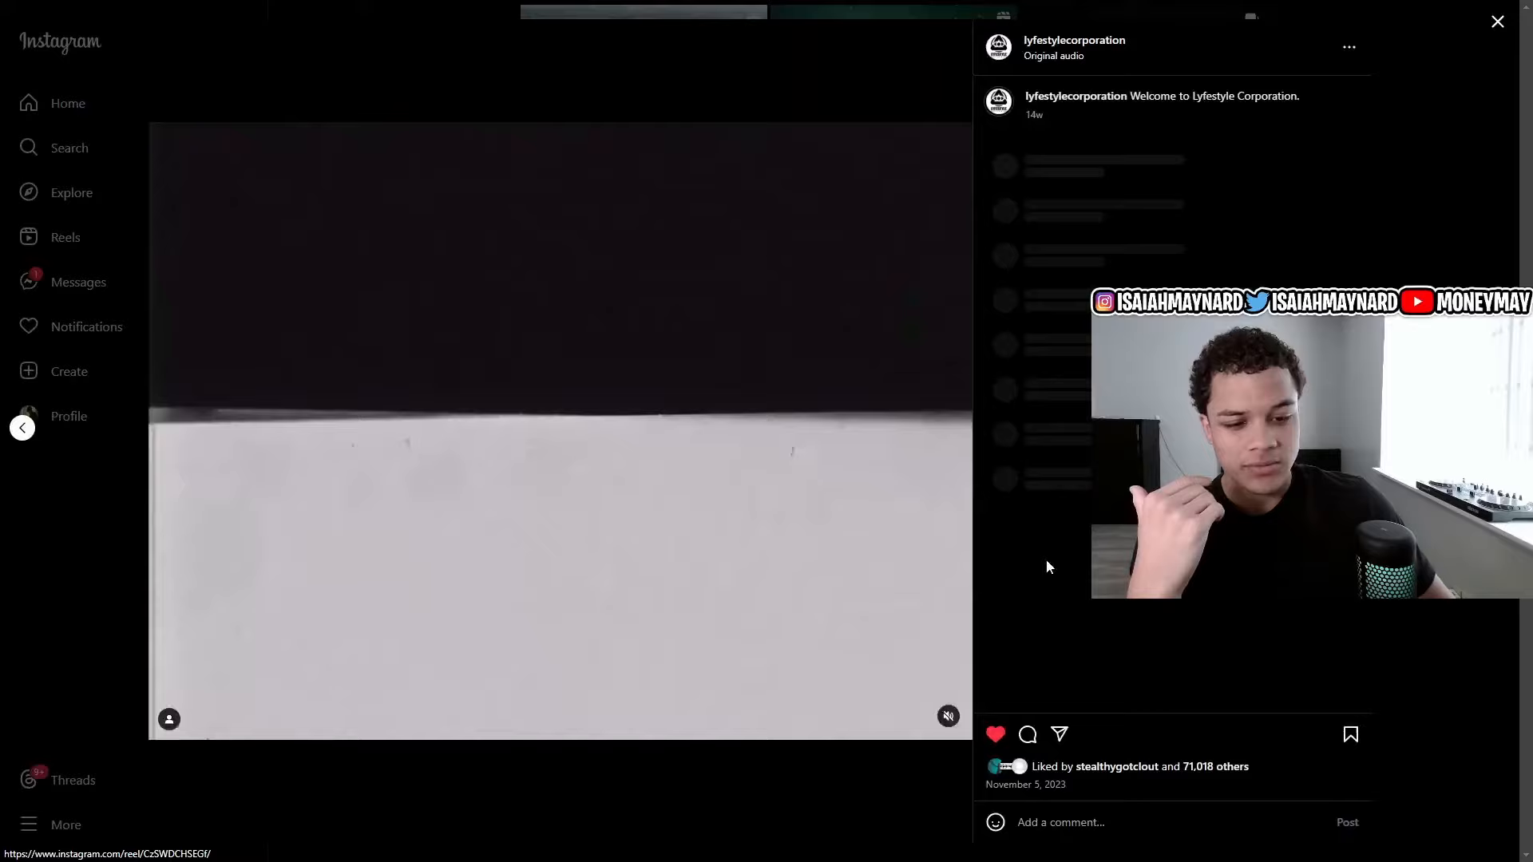
click(23, 428)
key(Escape)
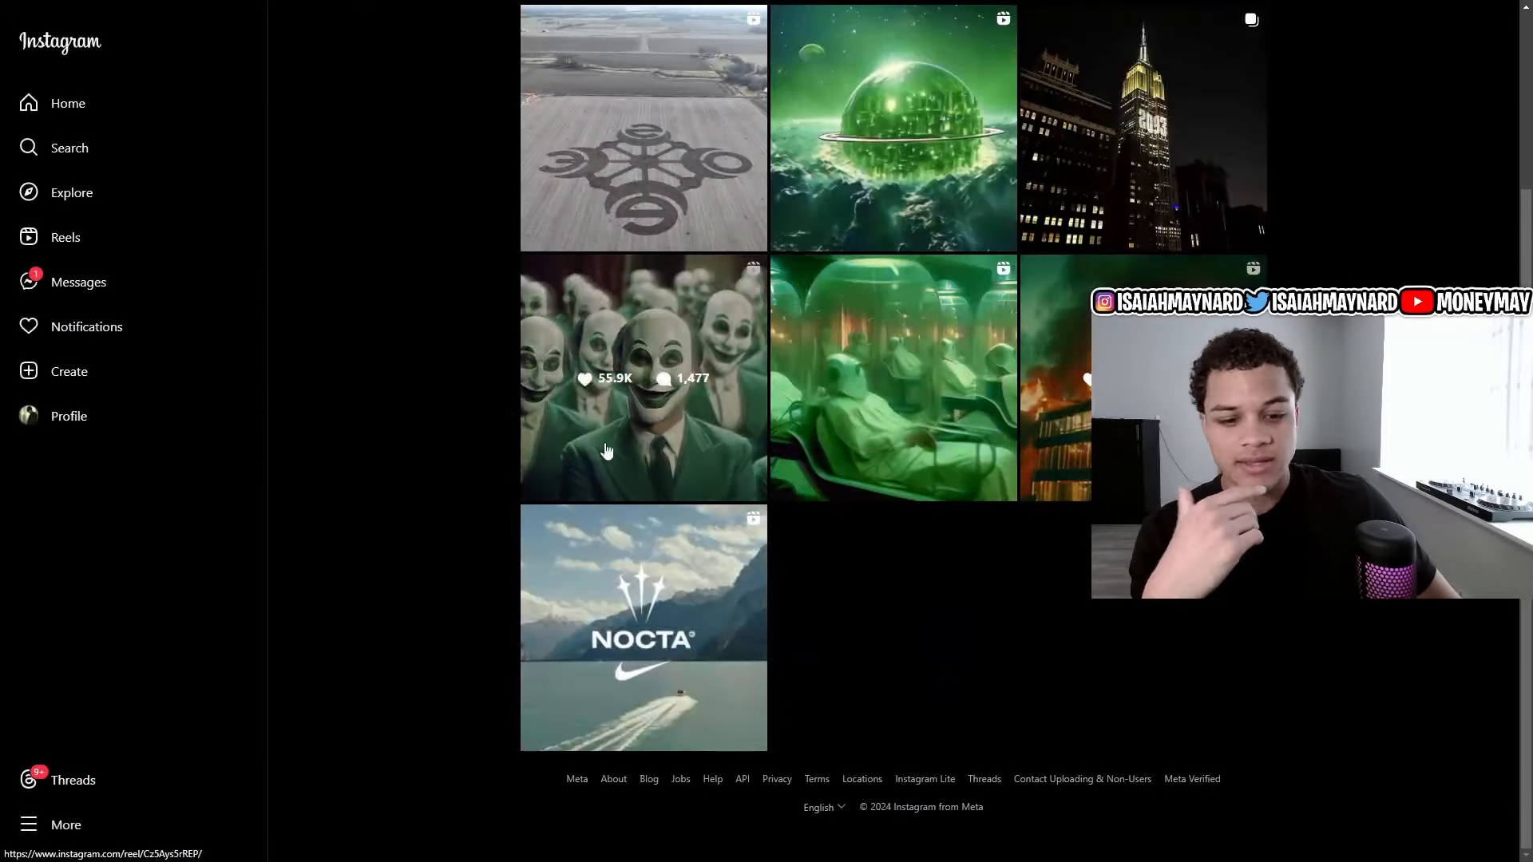
click(744, 540)
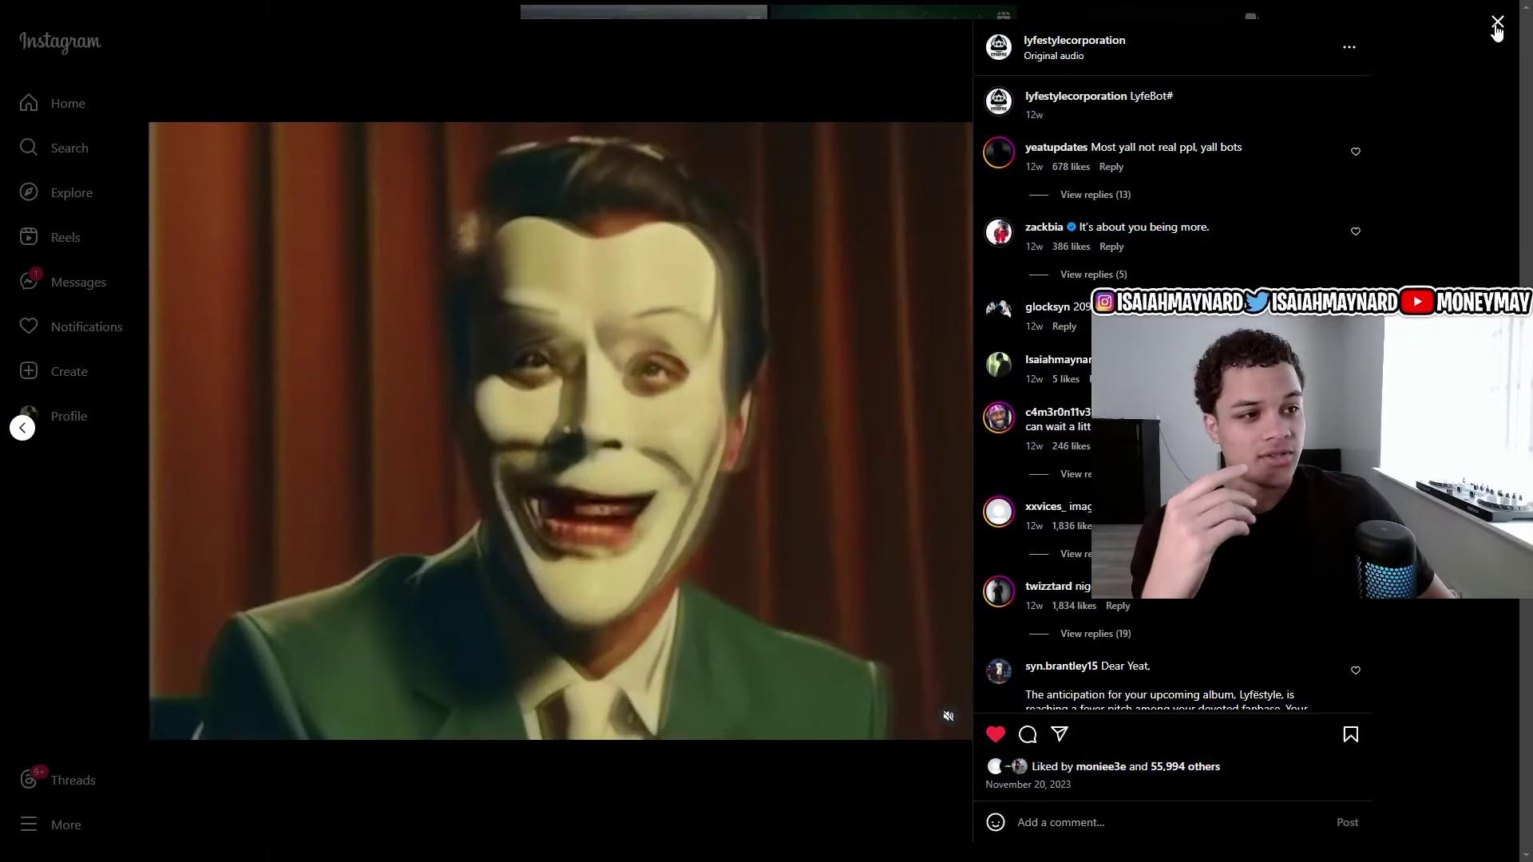
click(1497, 26)
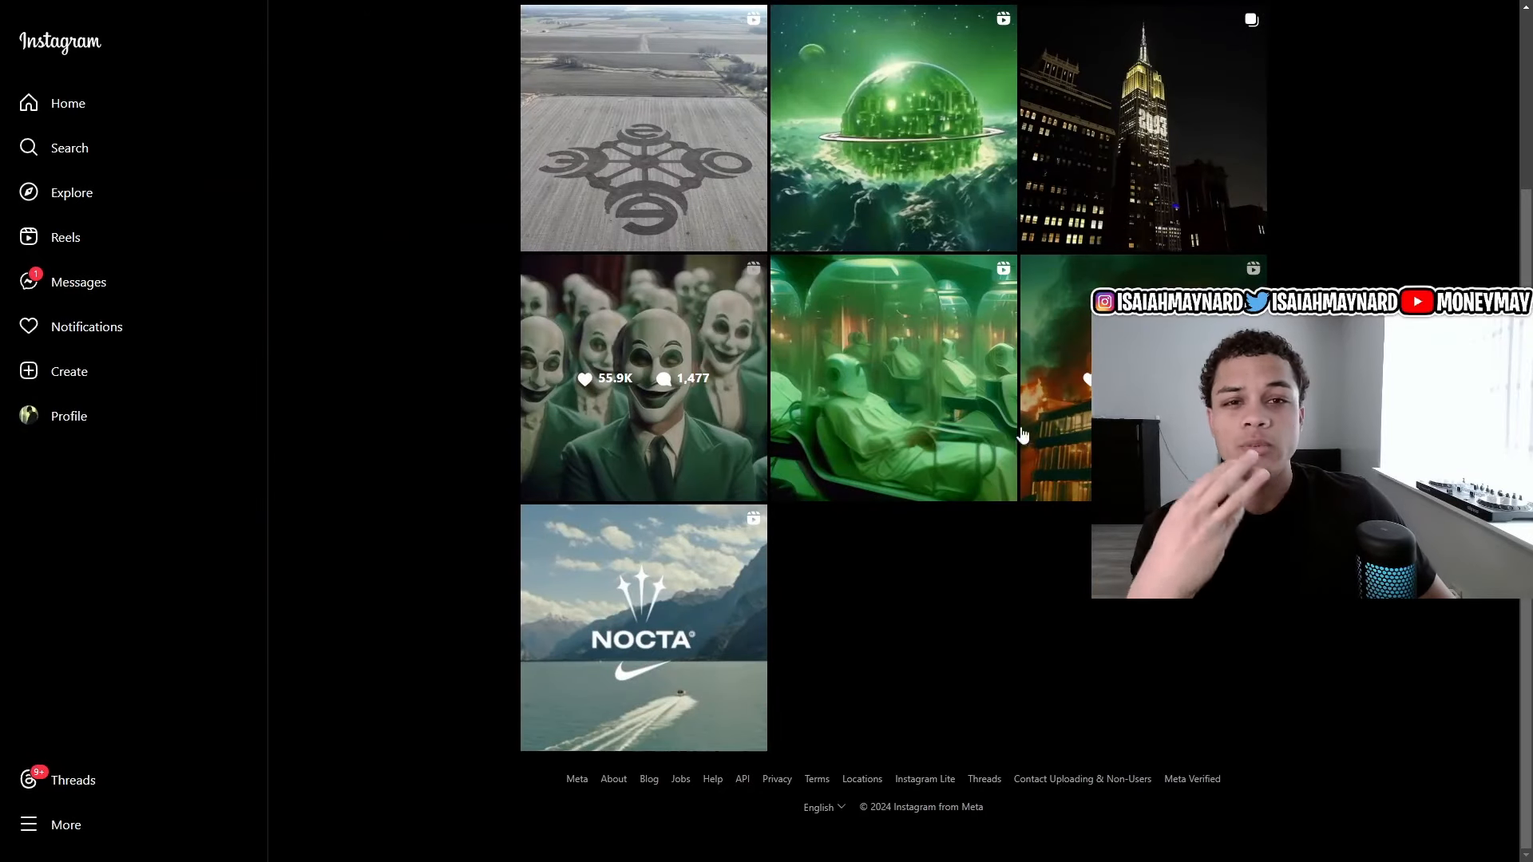
scroll(1038, 403, up, 3)
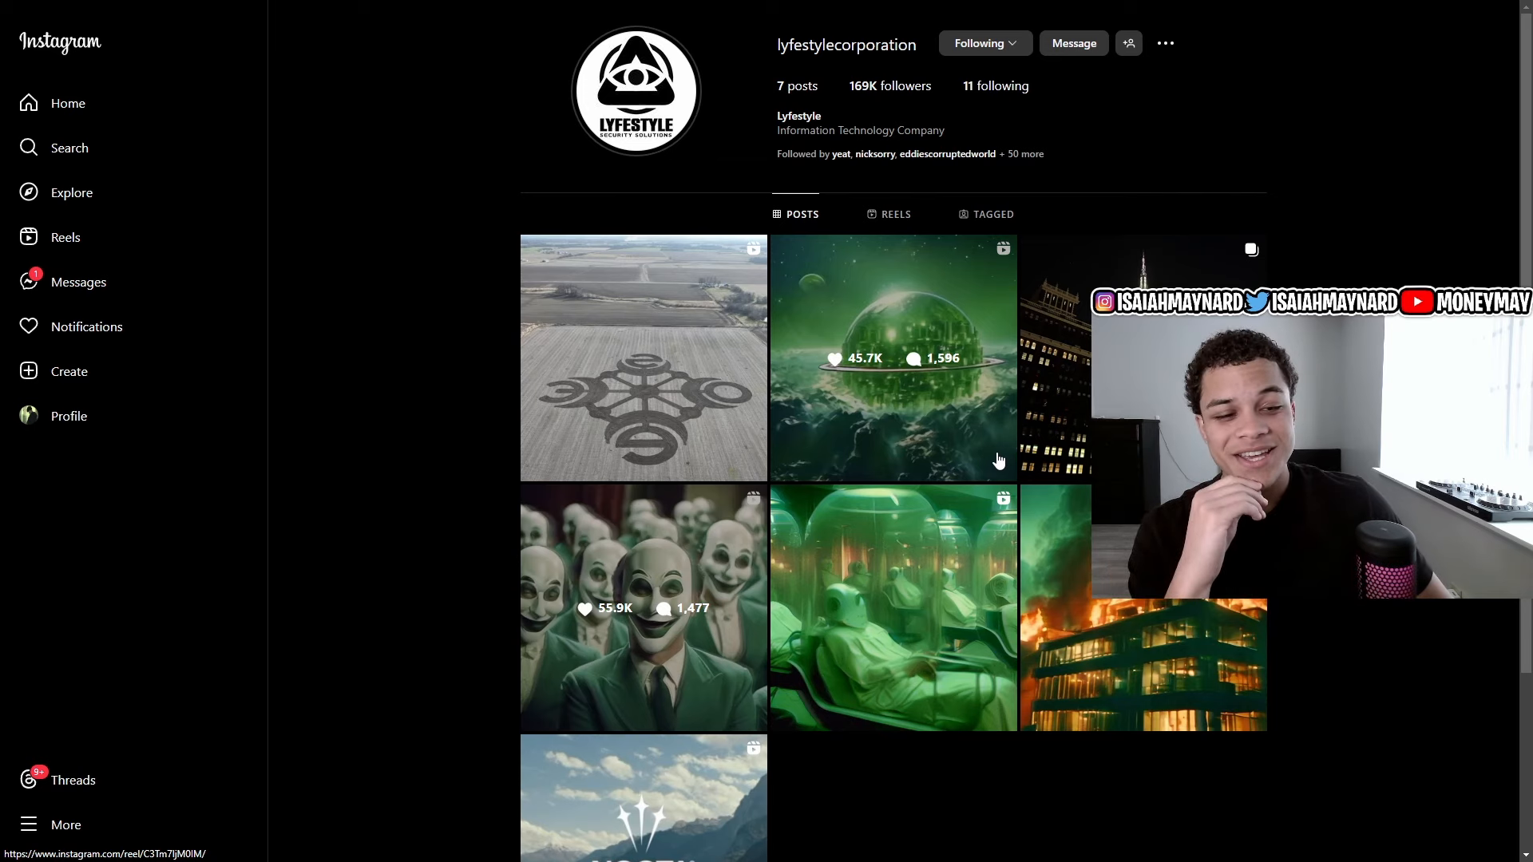
click(1081, 468)
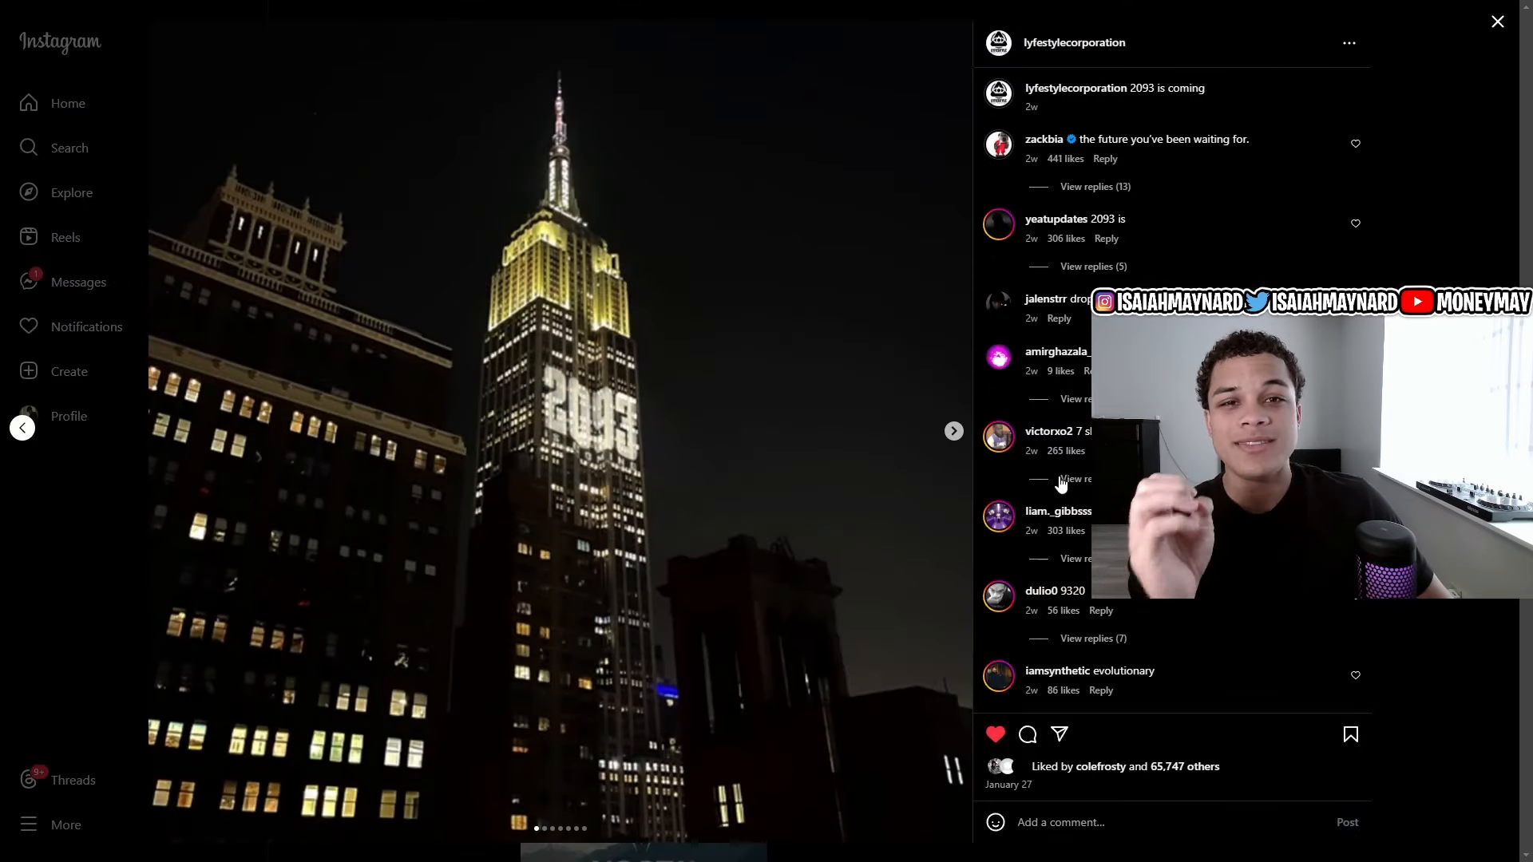
click(1497, 23)
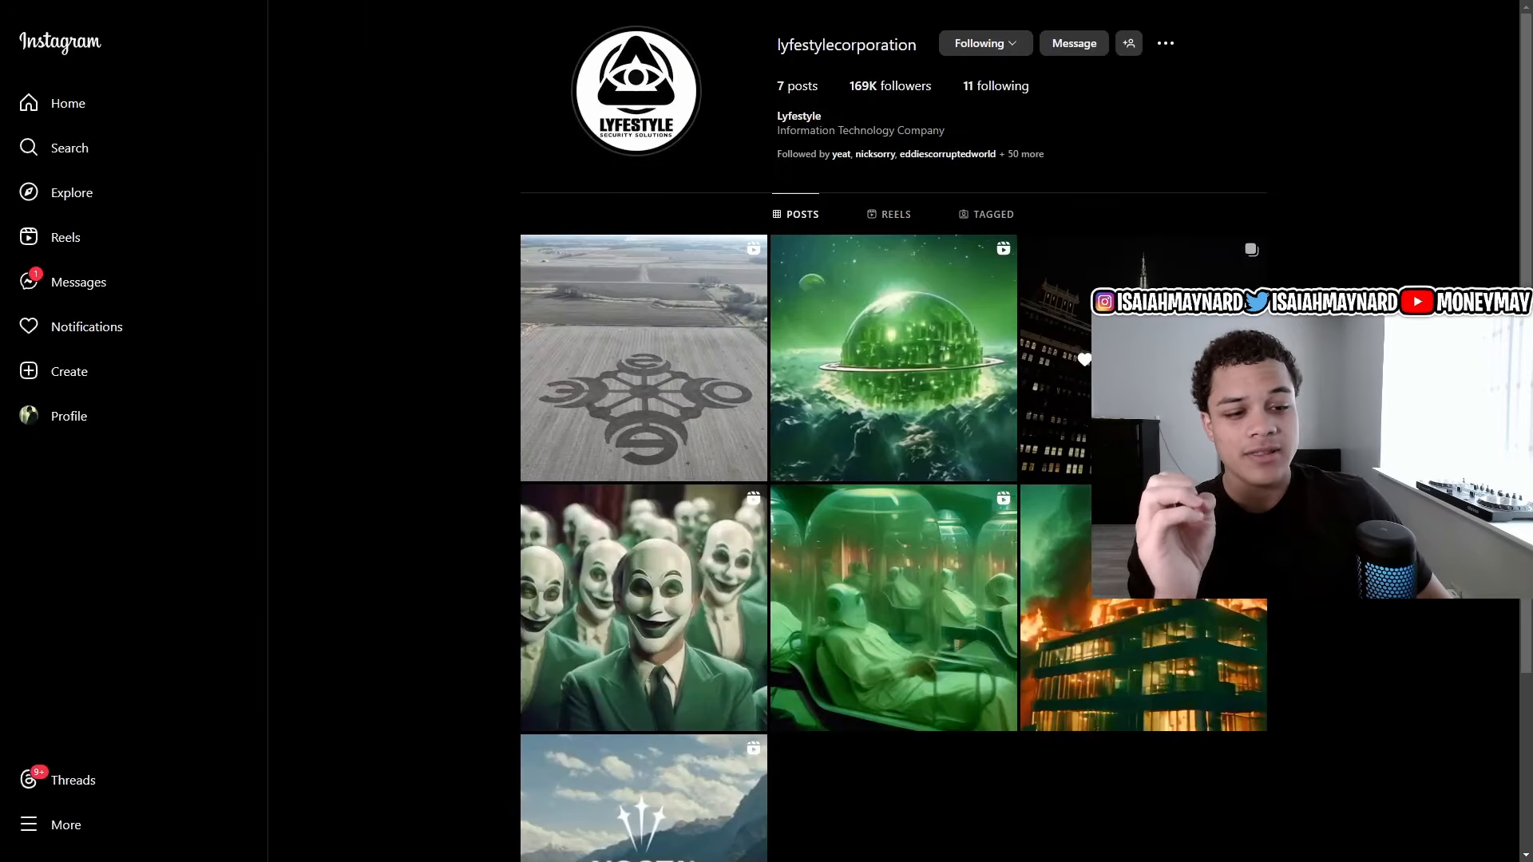
click(1084, 358)
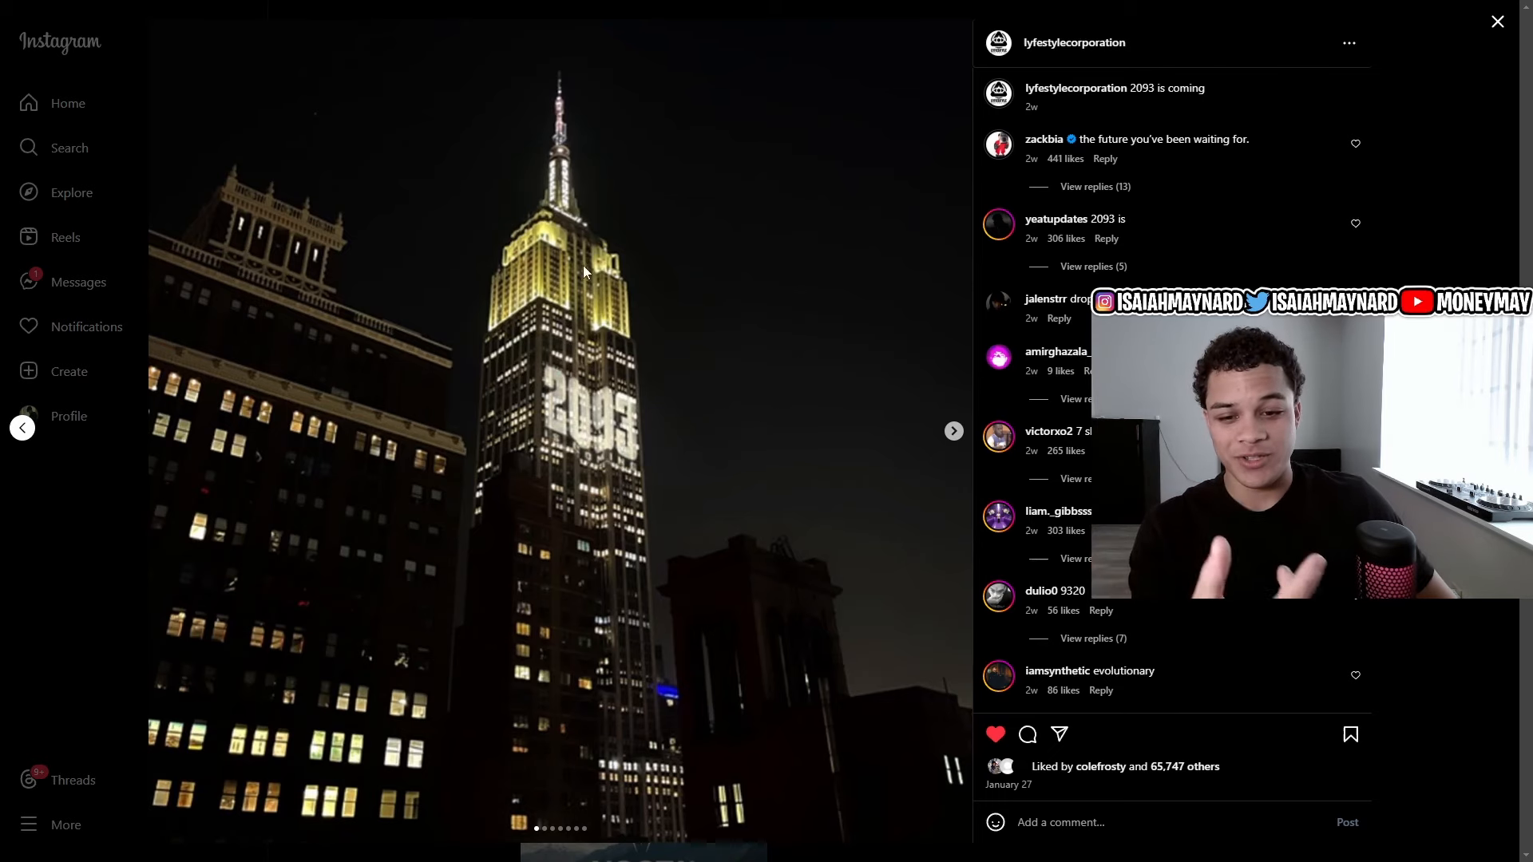
click(954, 432)
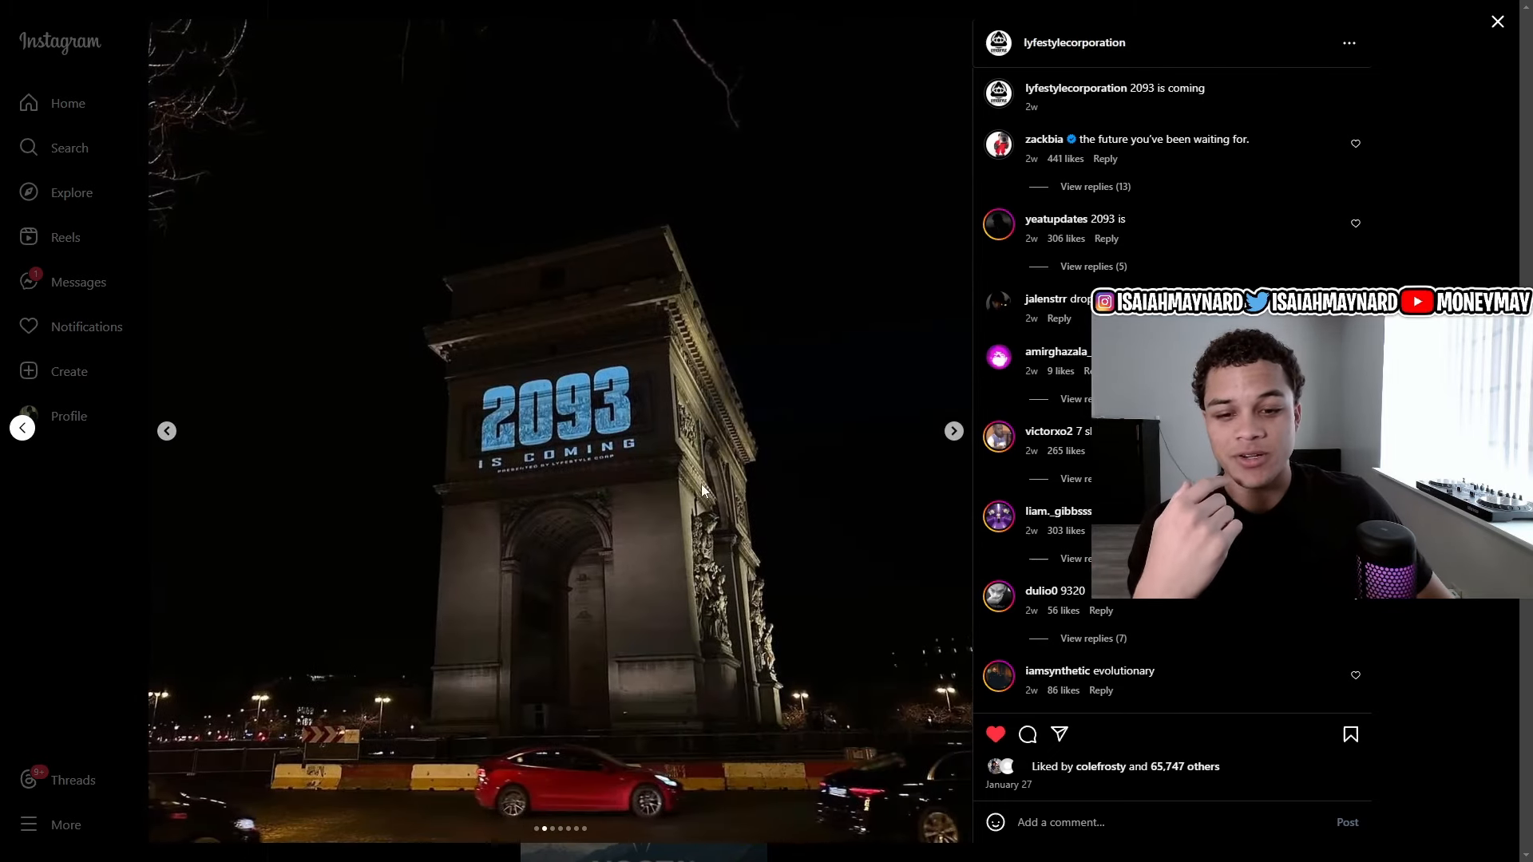
click(953, 433)
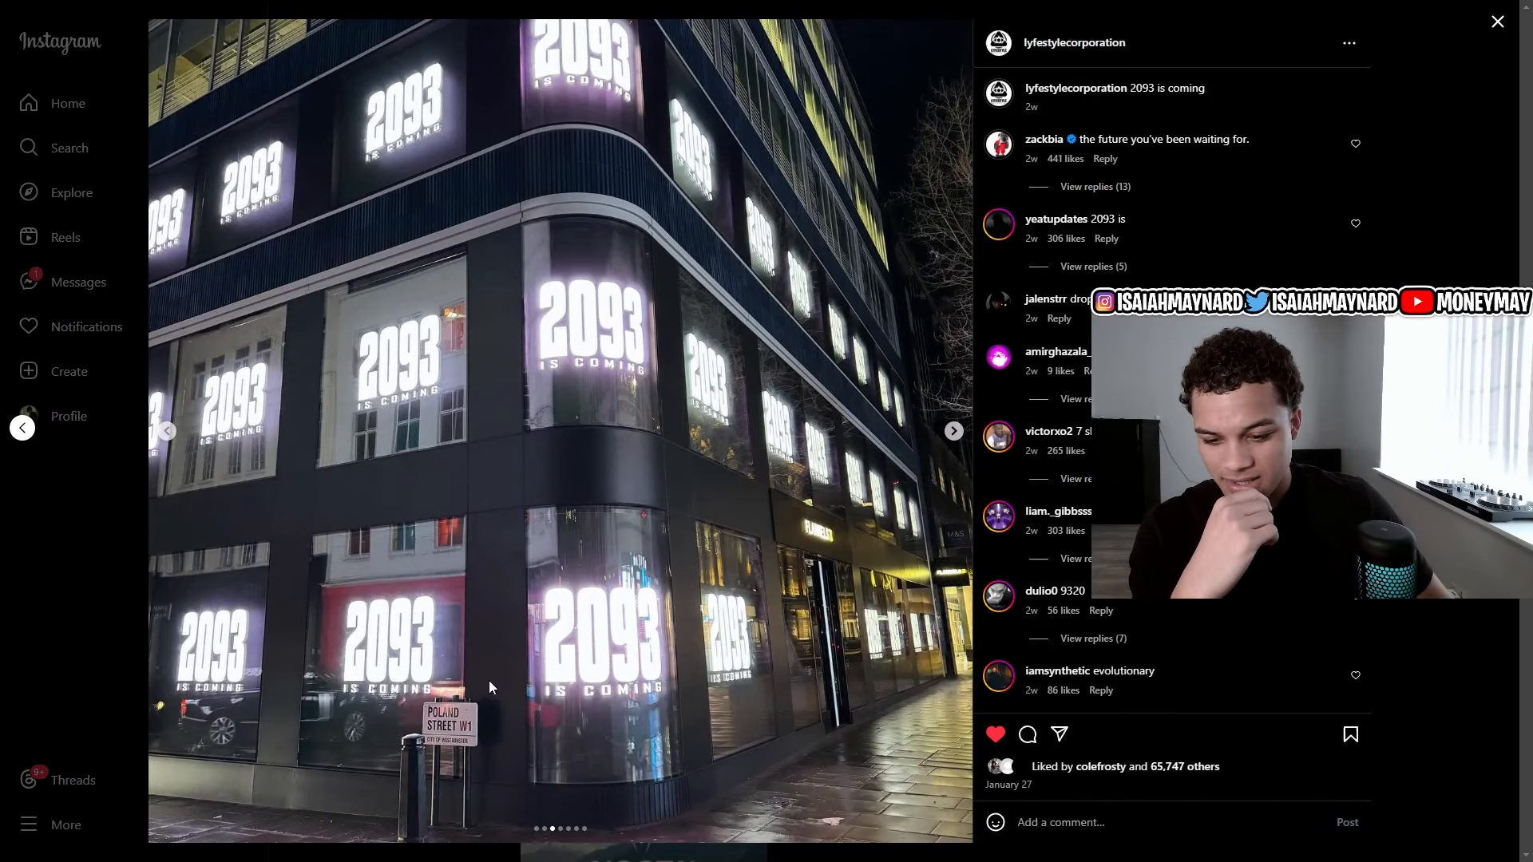
click(954, 431)
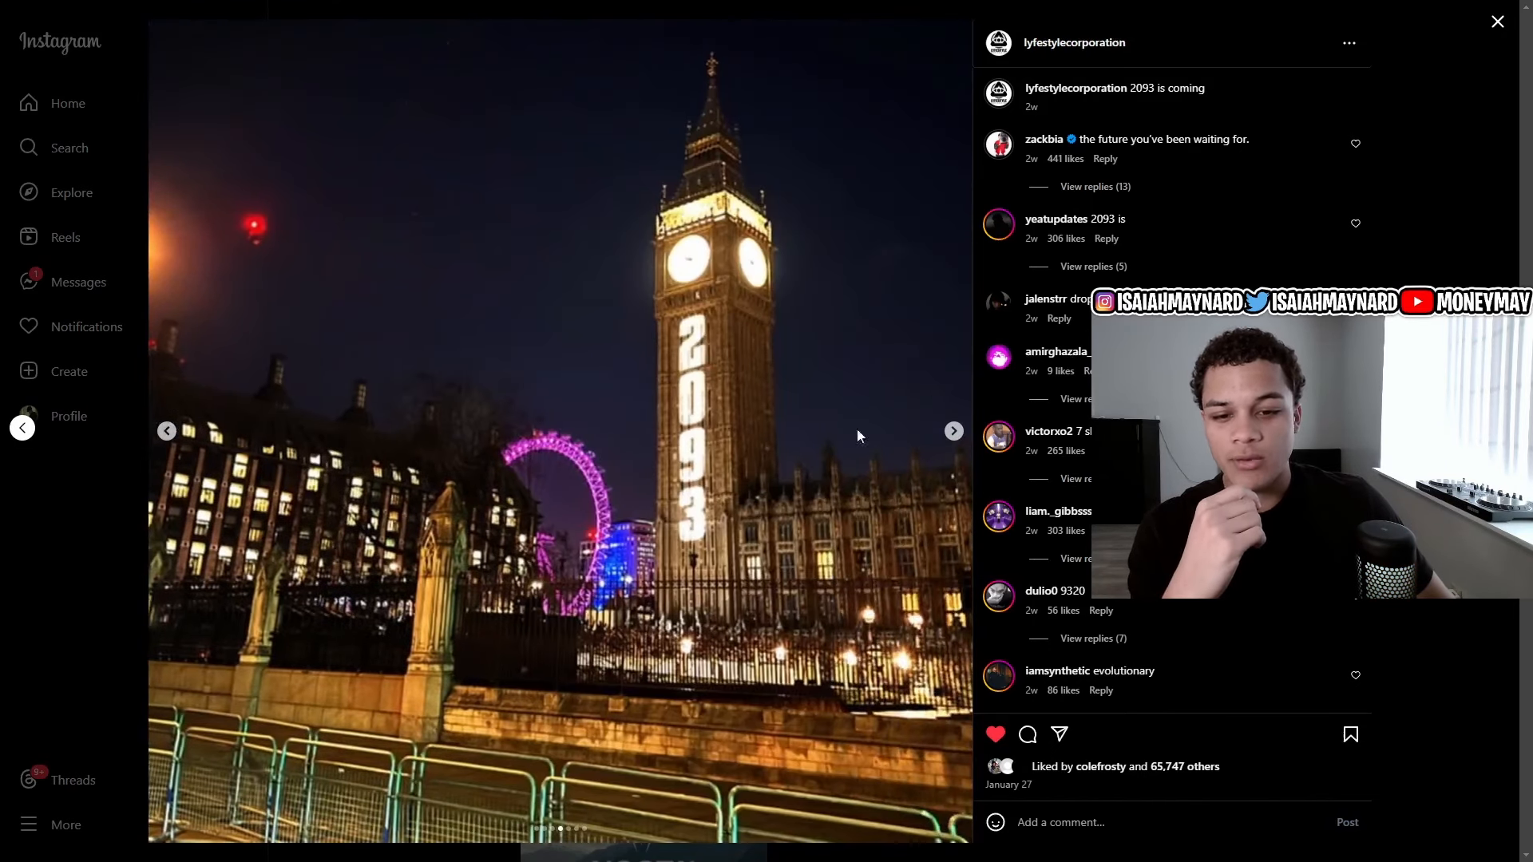
click(953, 432)
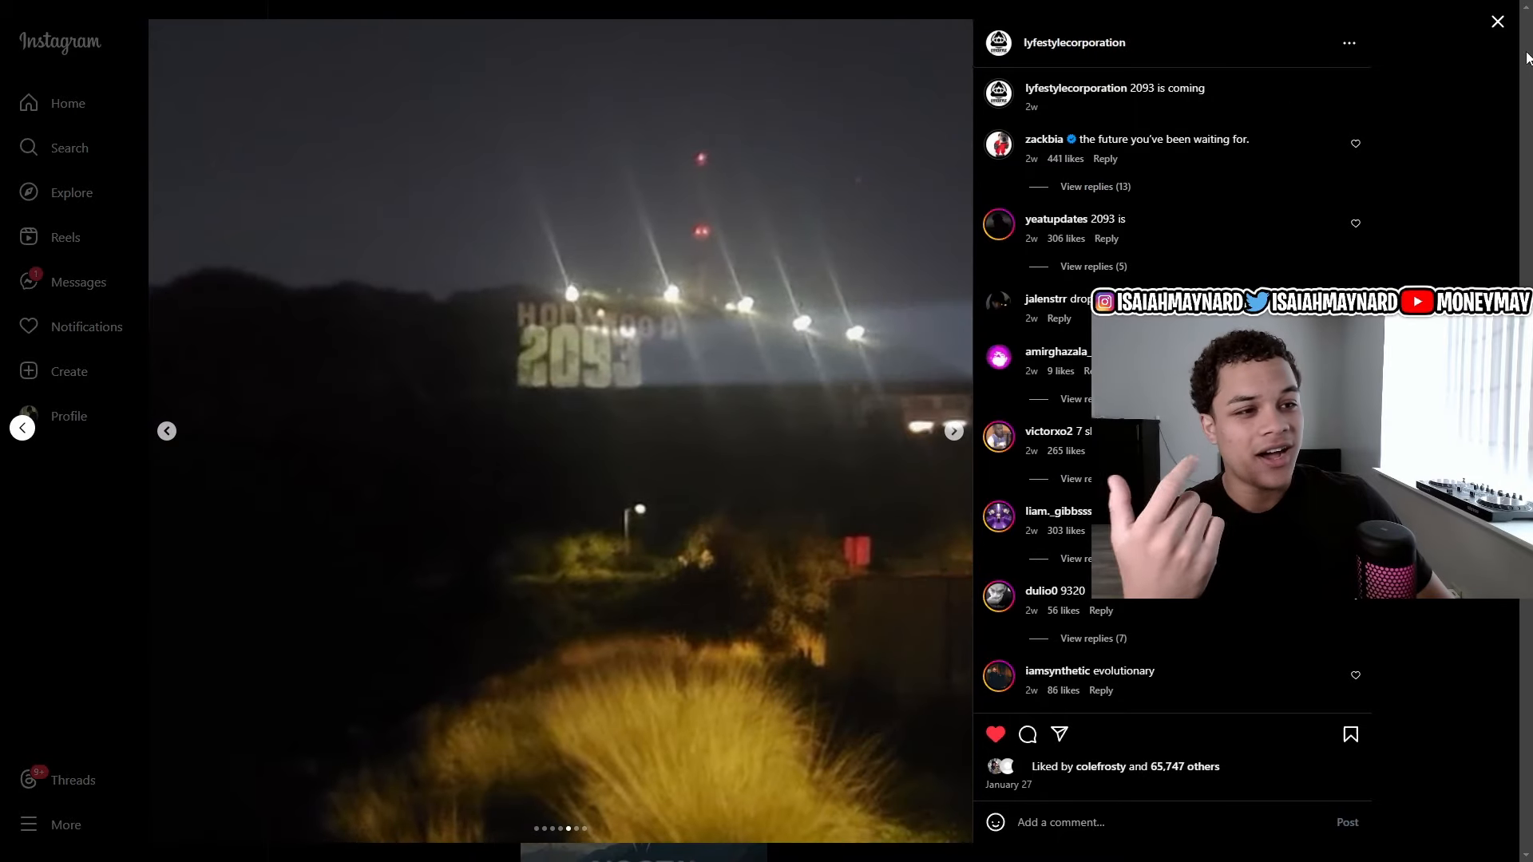
click(1496, 22)
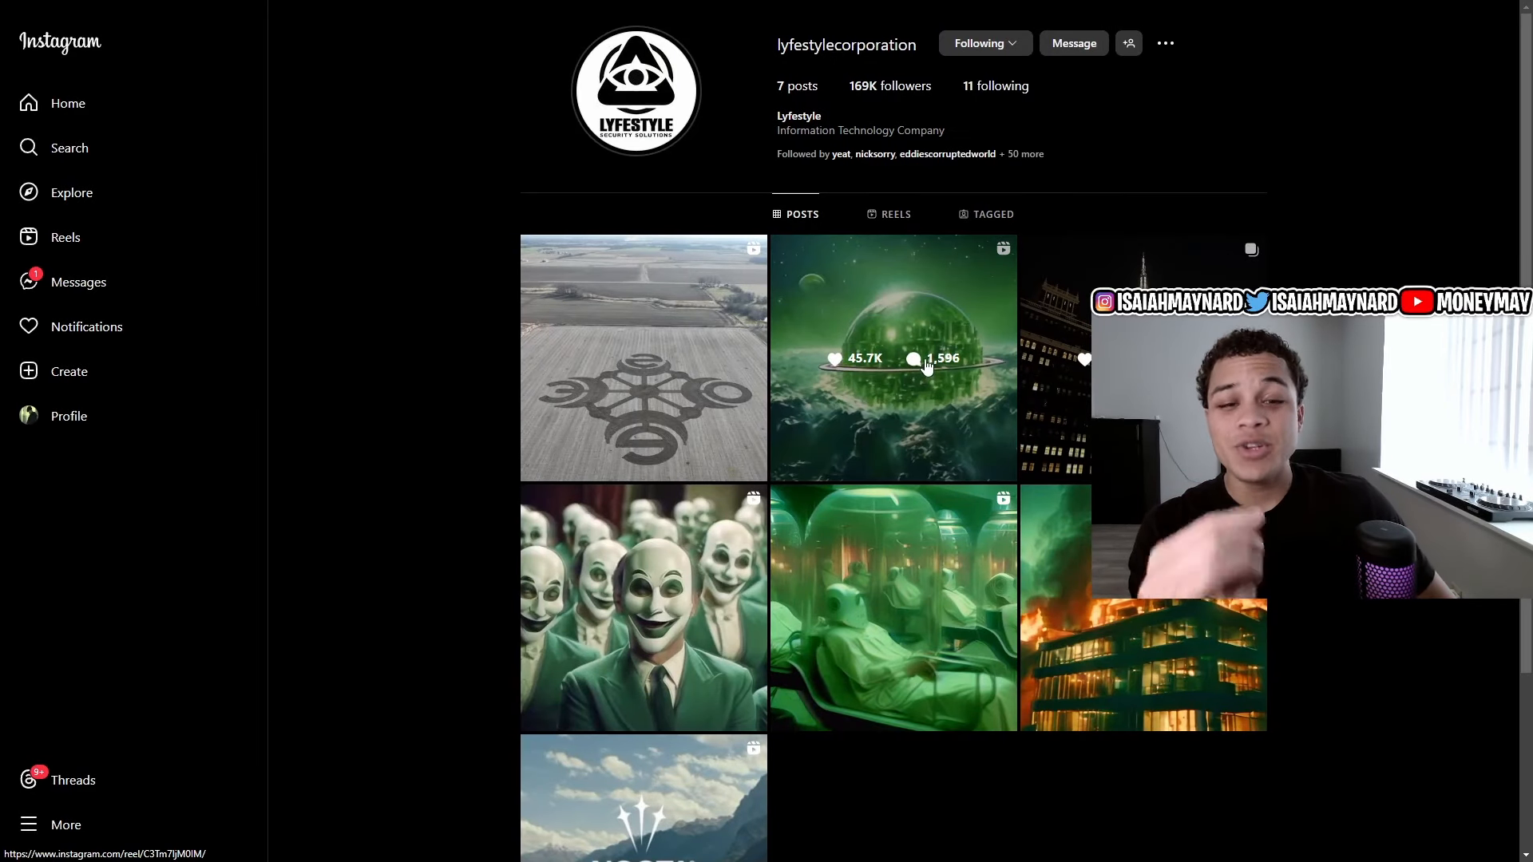
mouse_move(893, 608)
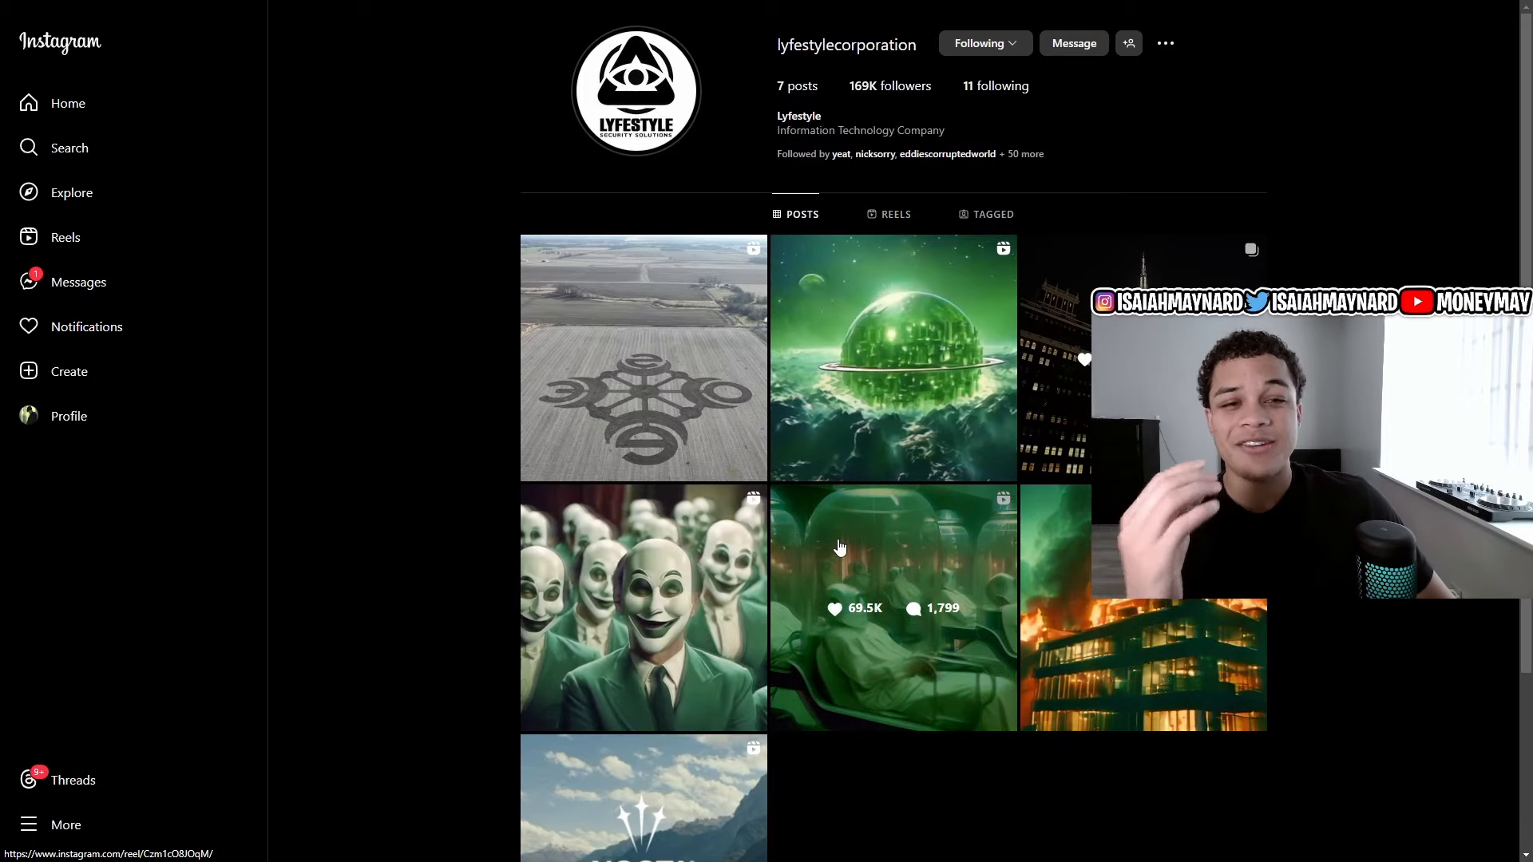
Watch the Lyfestyle Robotics and hooded figure 2093 reels, then return to the profile grid.
click(799, 548)
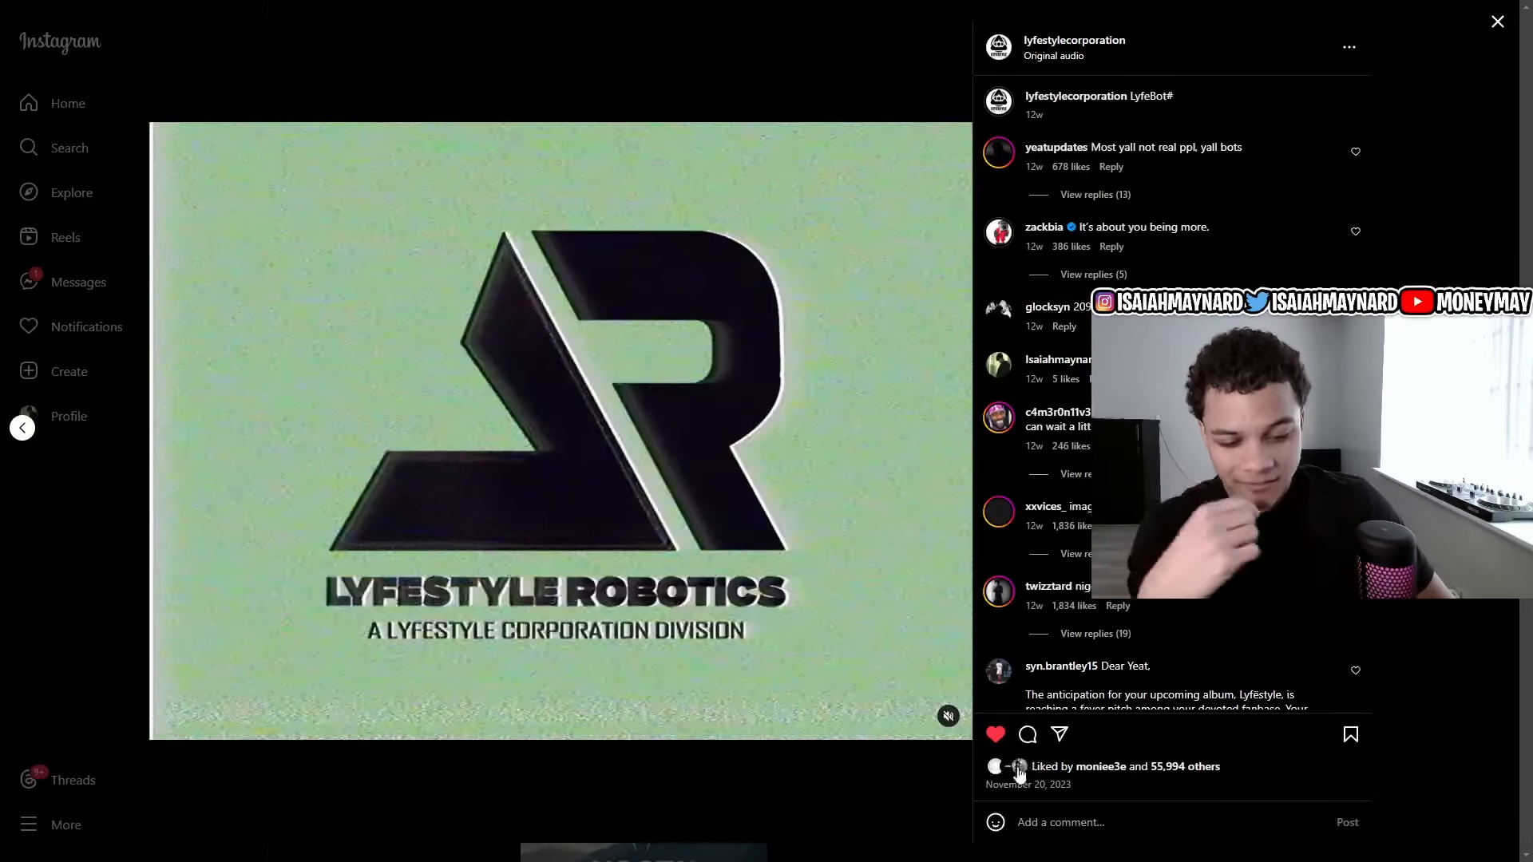
click(1418, 108)
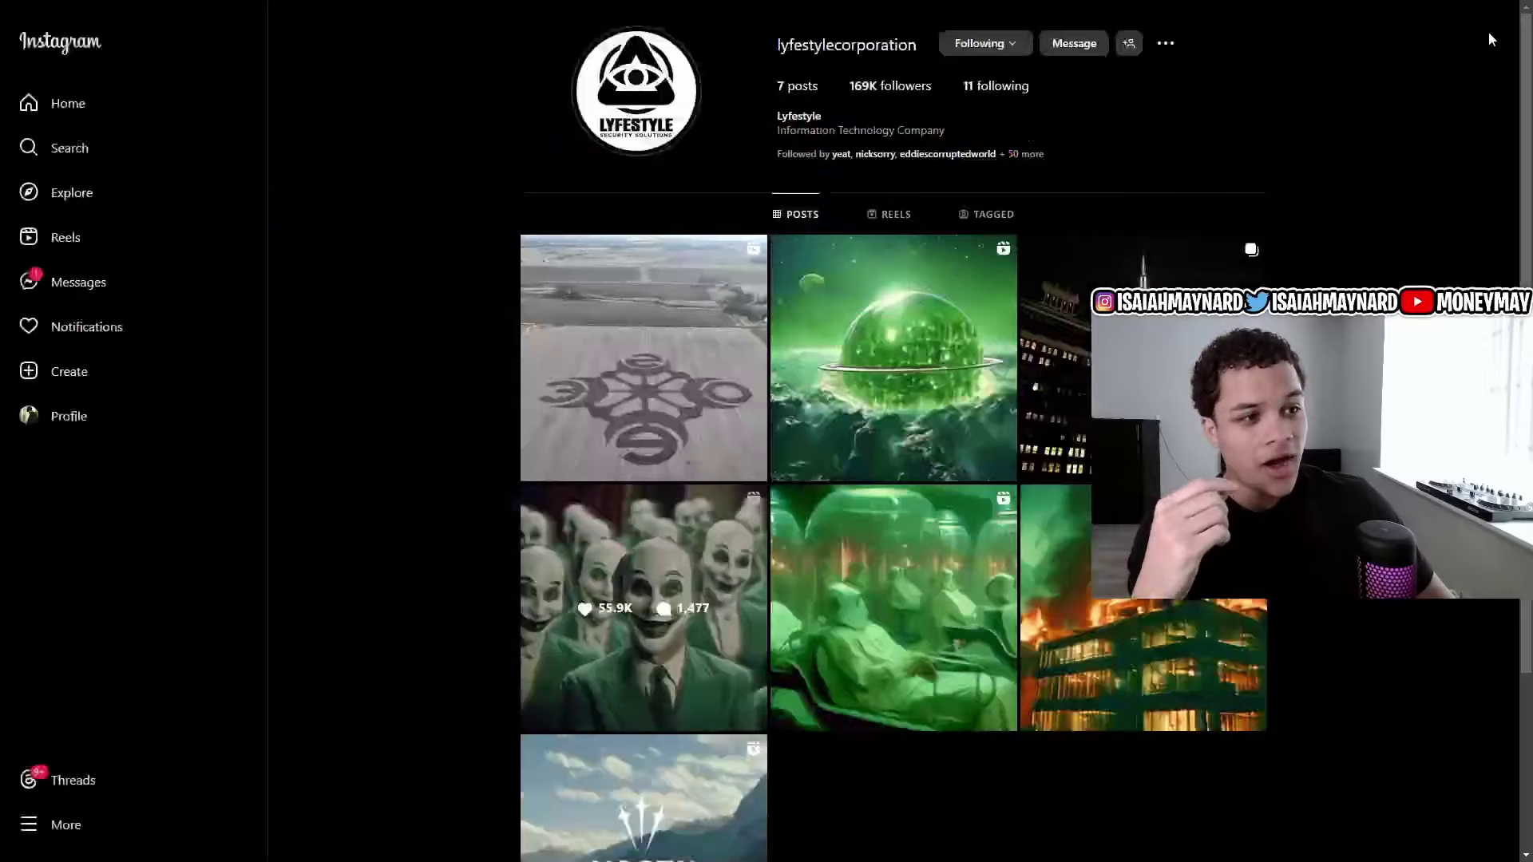
click(902, 381)
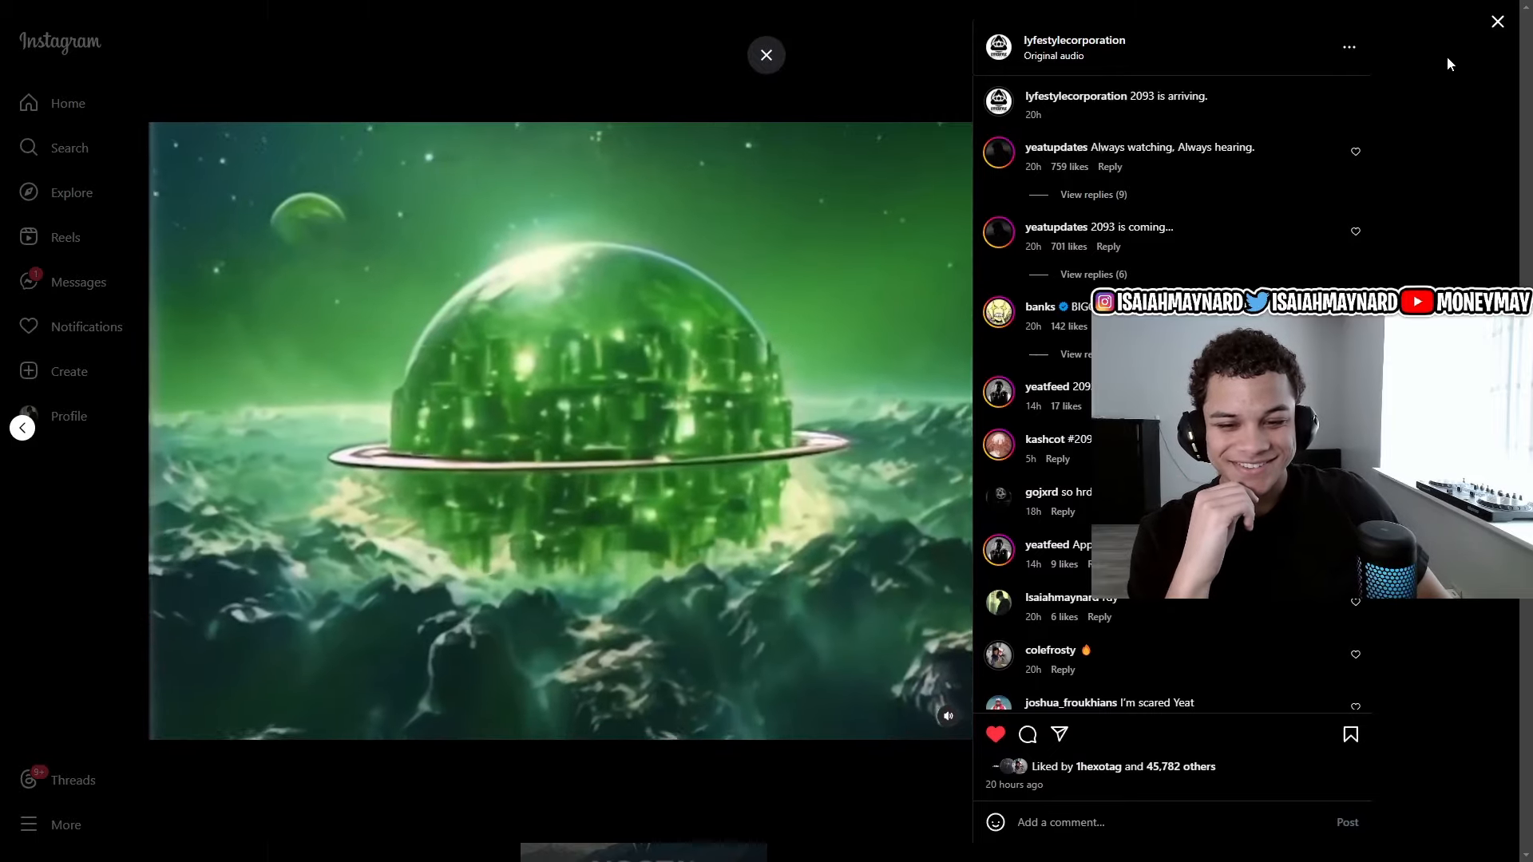
click(1495, 24)
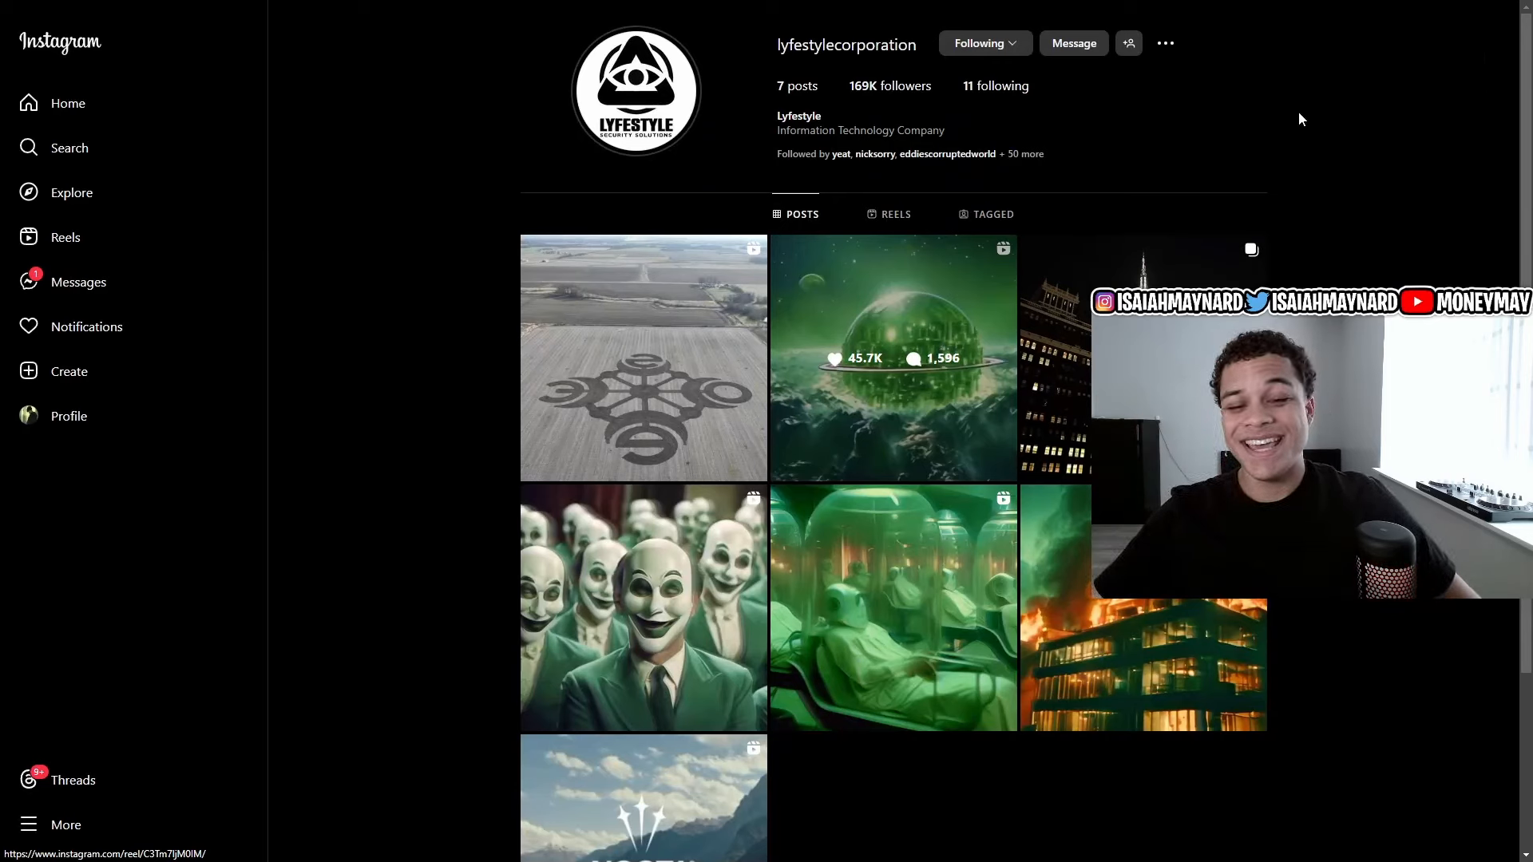
click(762, 359)
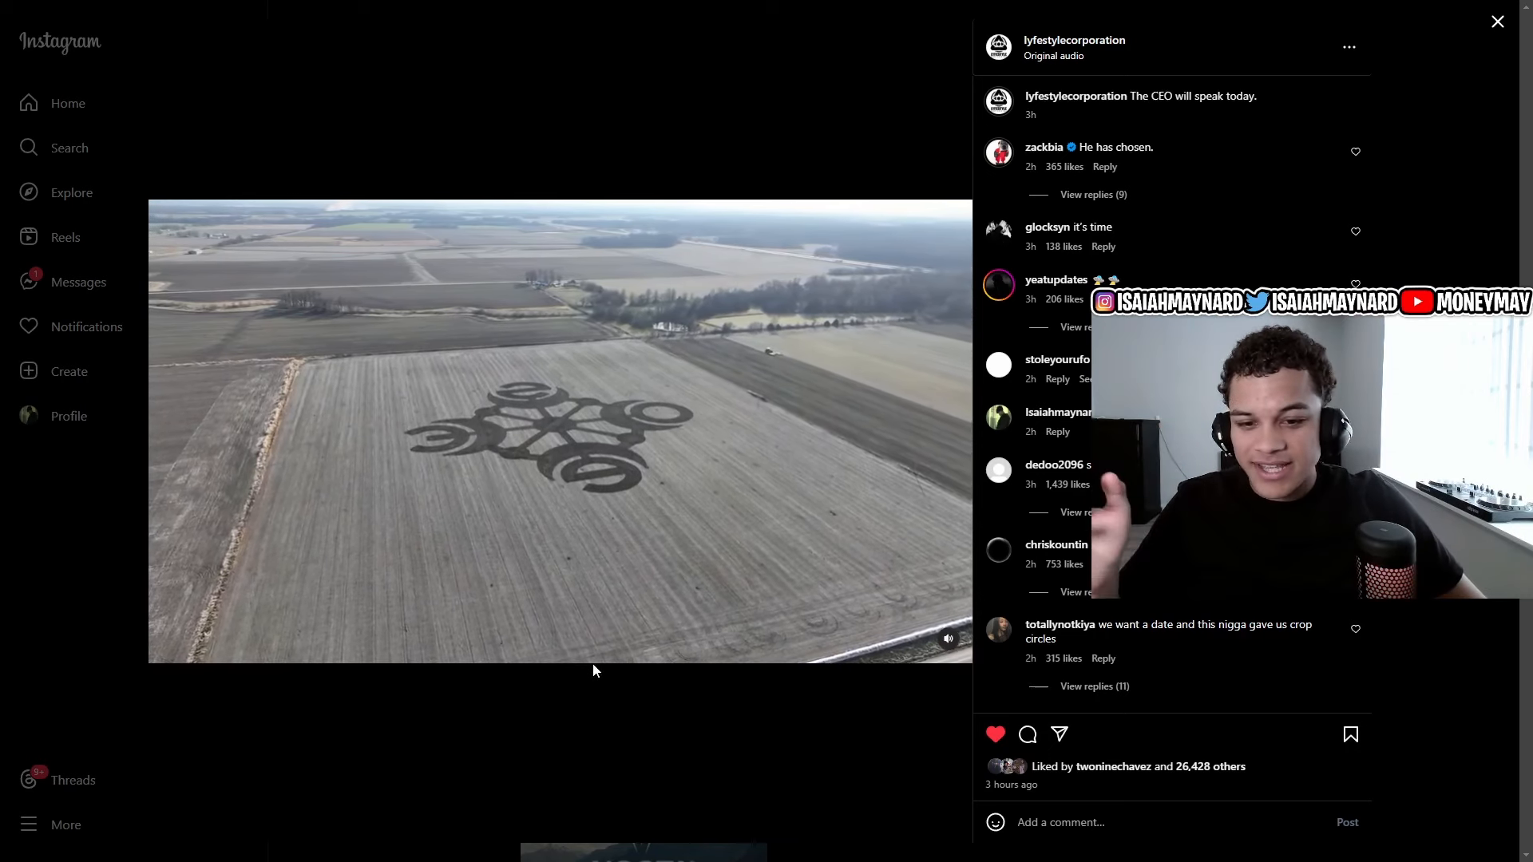
click(670, 540)
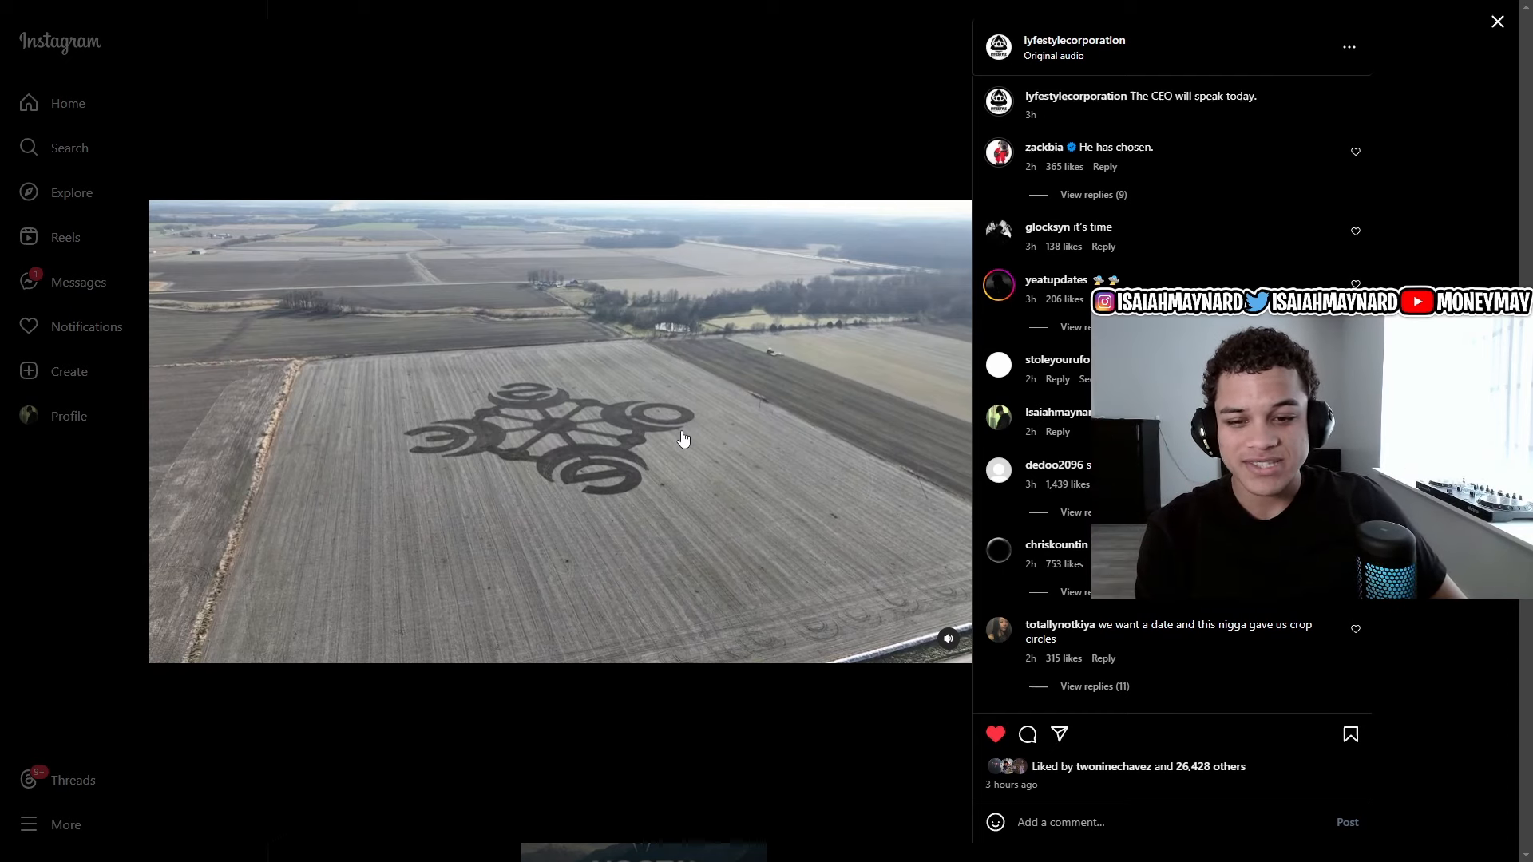
key(XF86AudioLowerVolume)
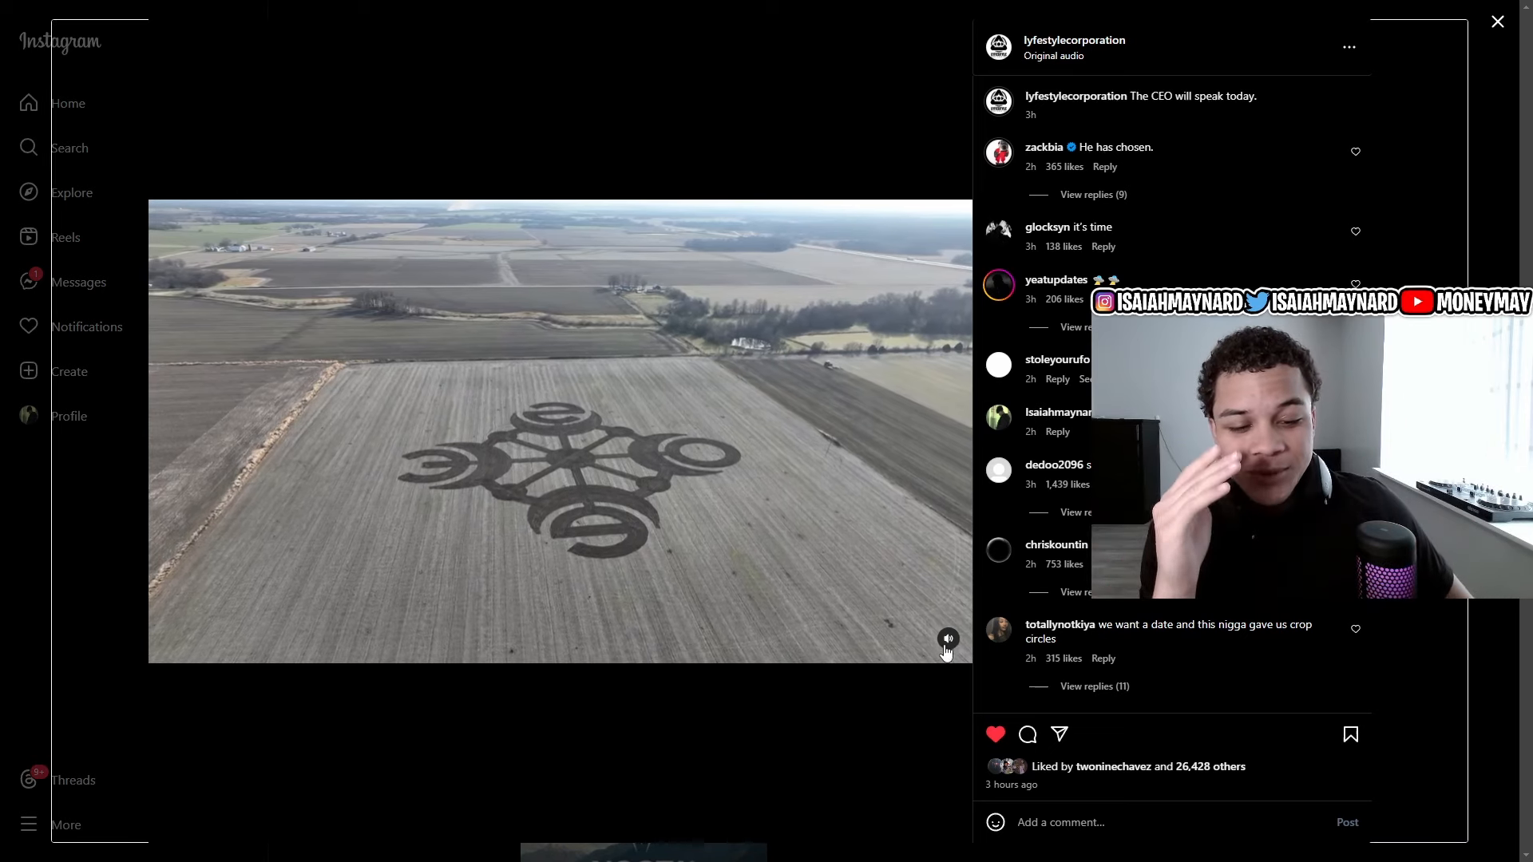
click(618, 466)
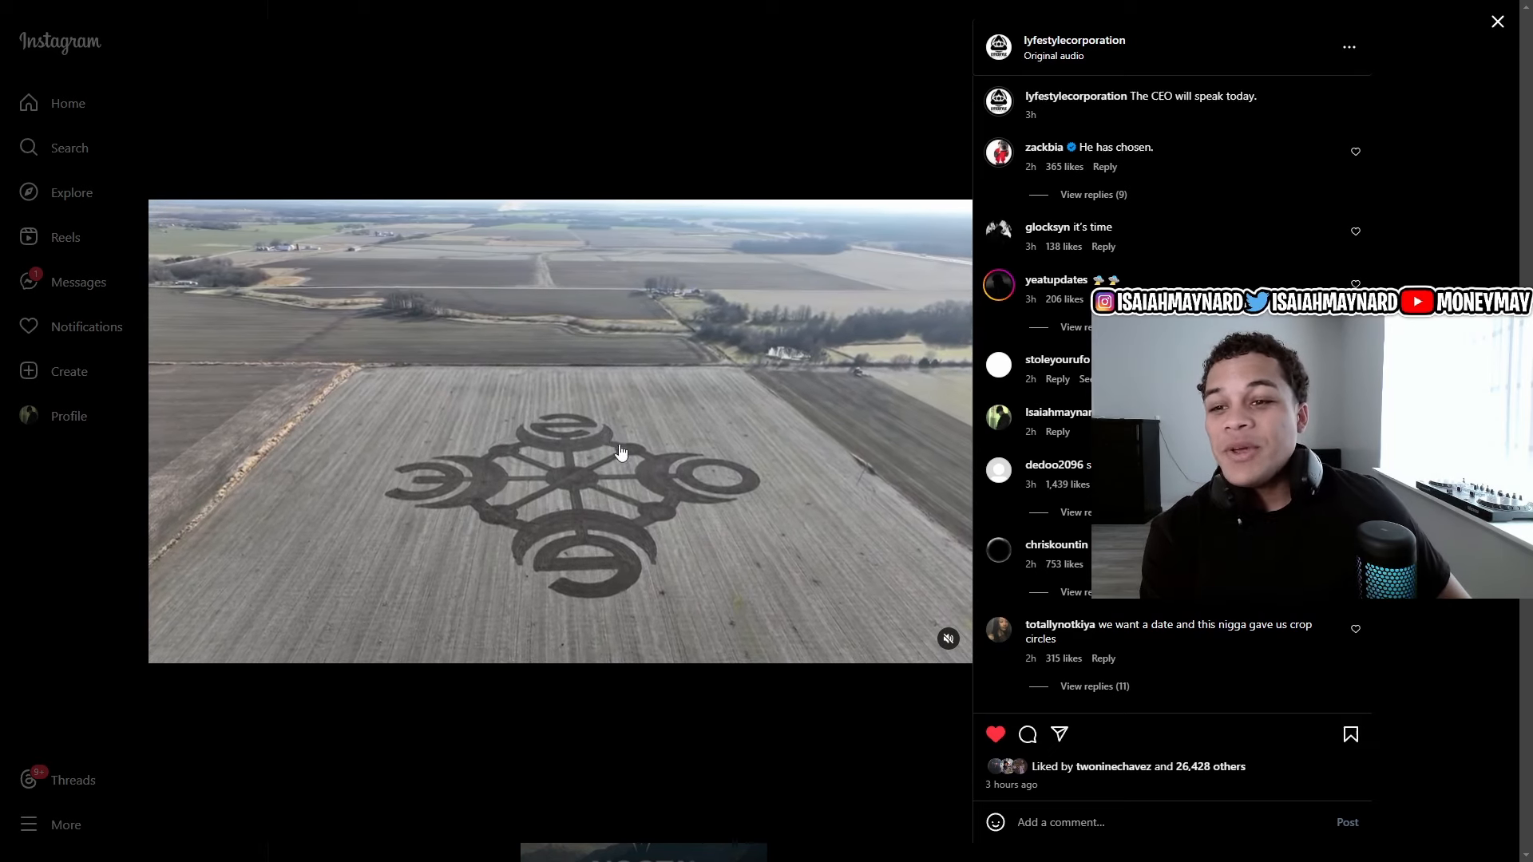
click(466, 491)
click(1496, 27)
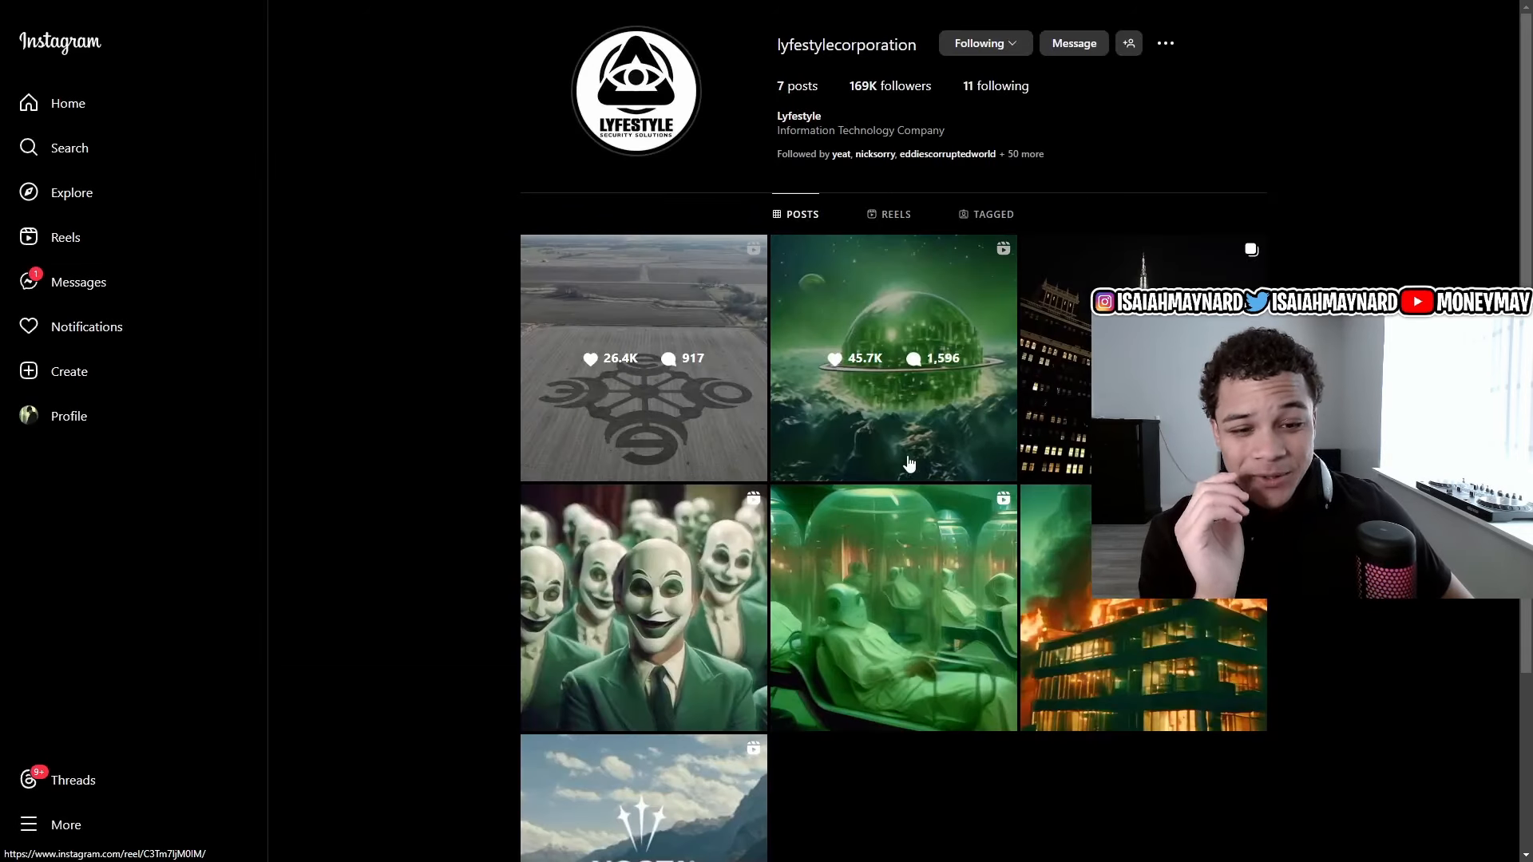
Watch lyfestylecorporation's stories, then check the taskbar date and return to full screen.
click(664, 117)
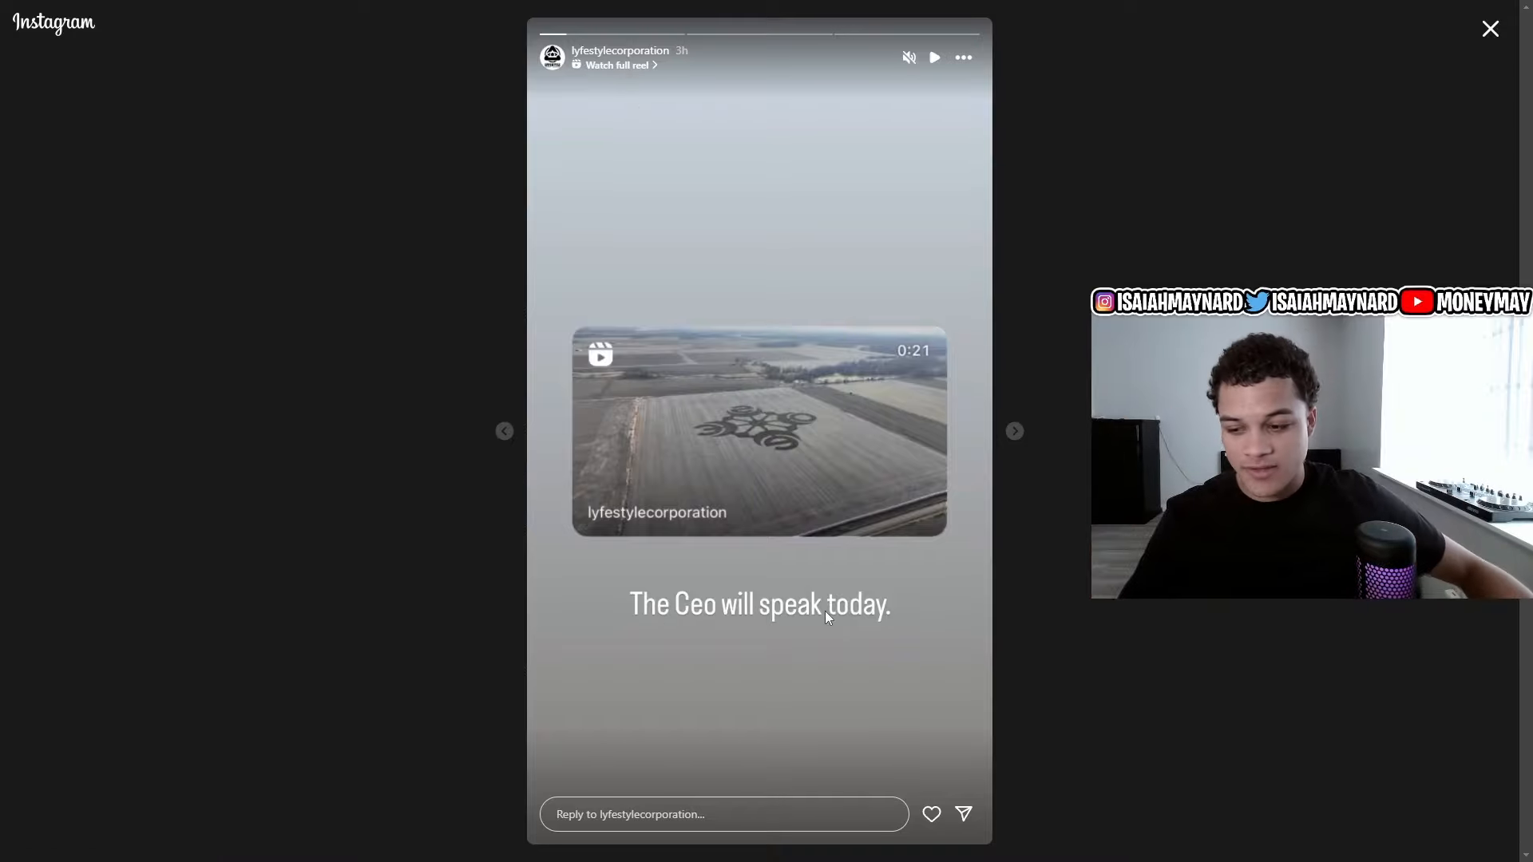
click(1015, 431)
click(1488, 29)
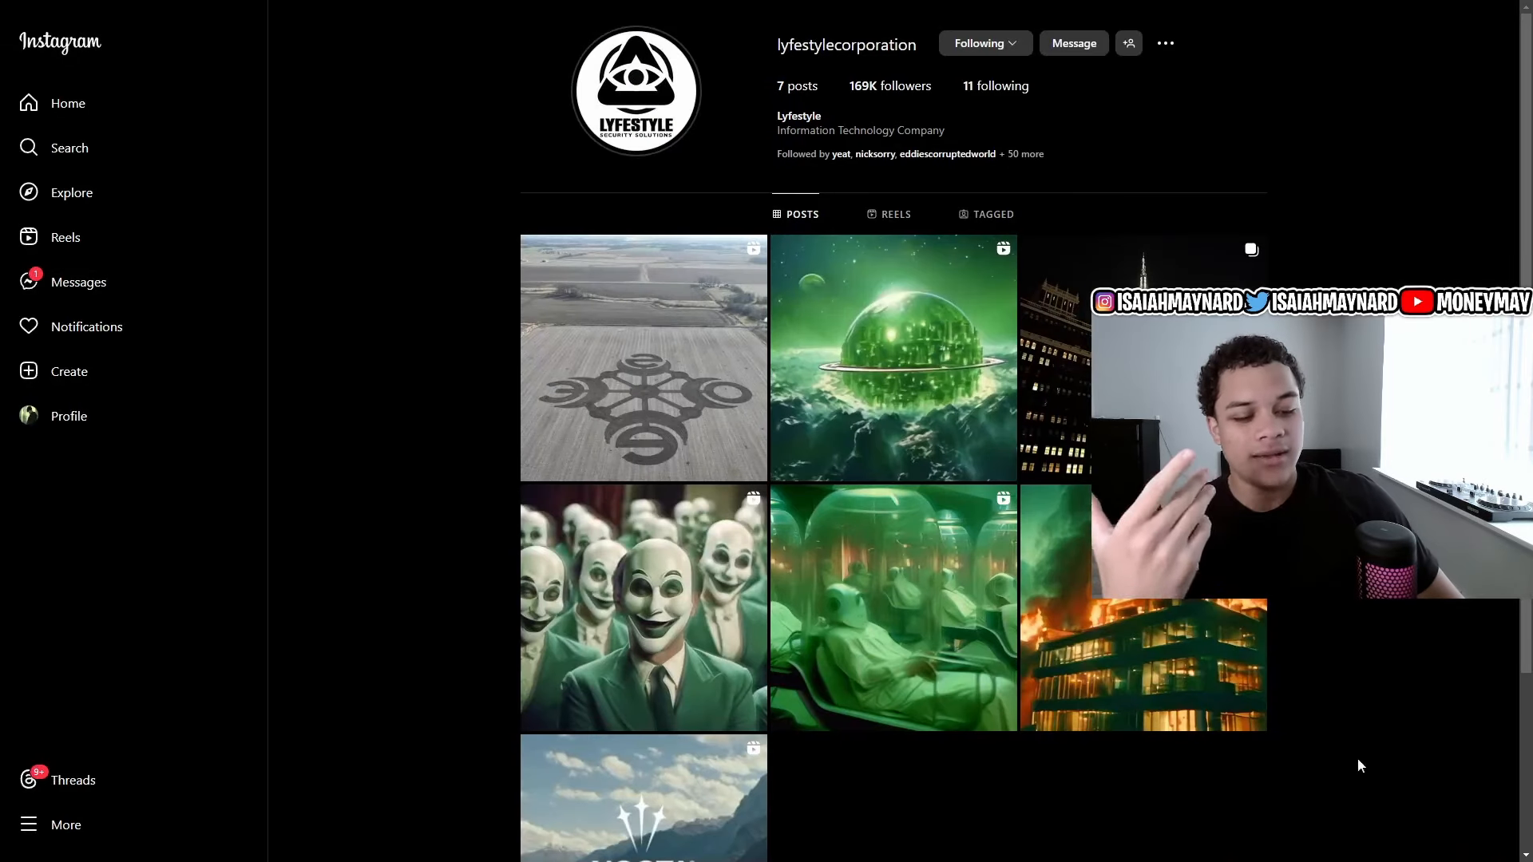
key(F11)
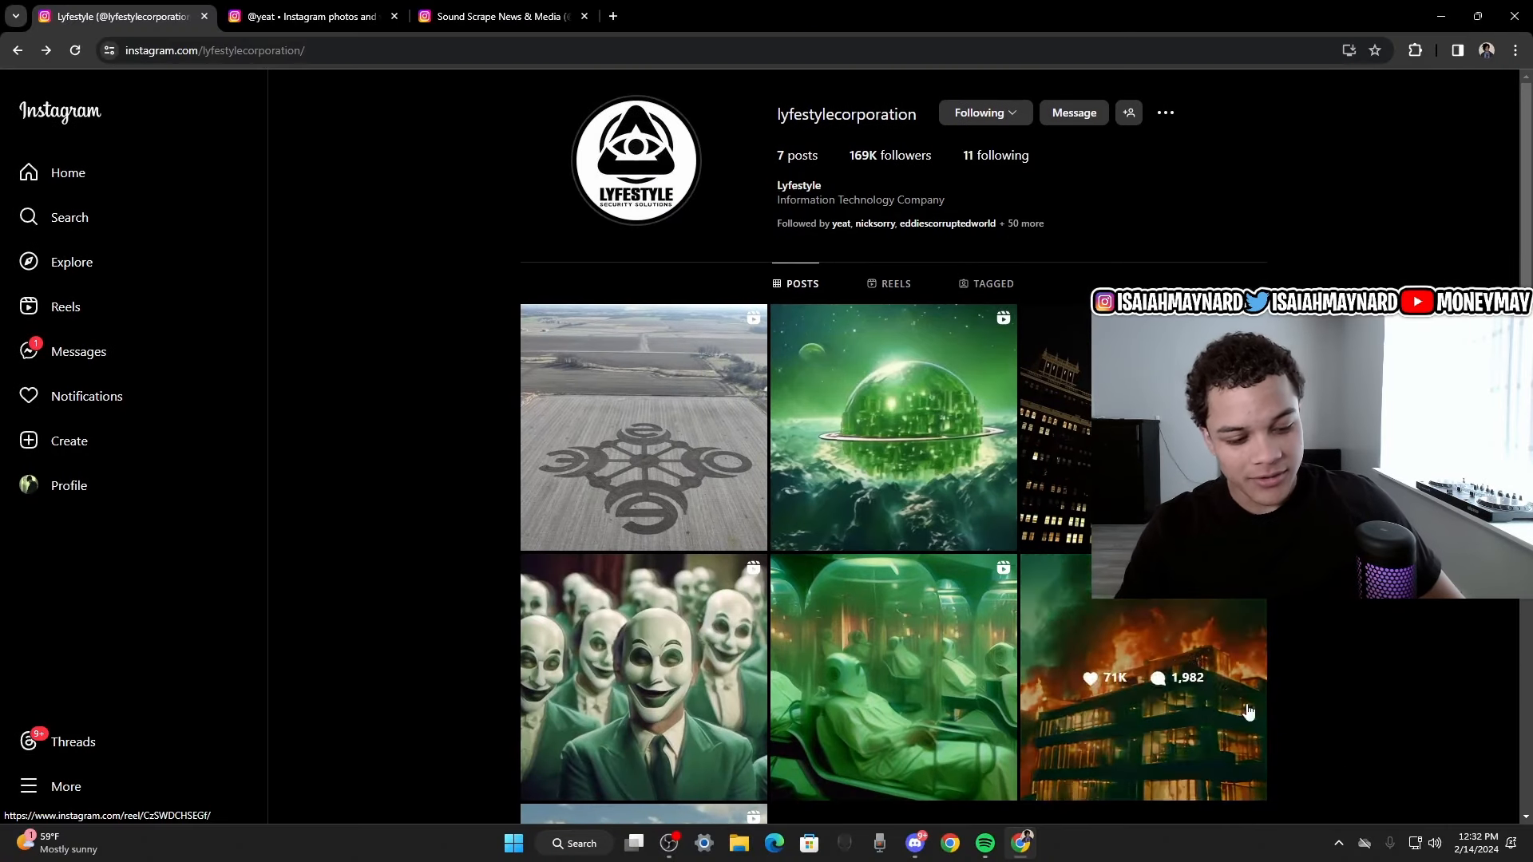
click(1477, 842)
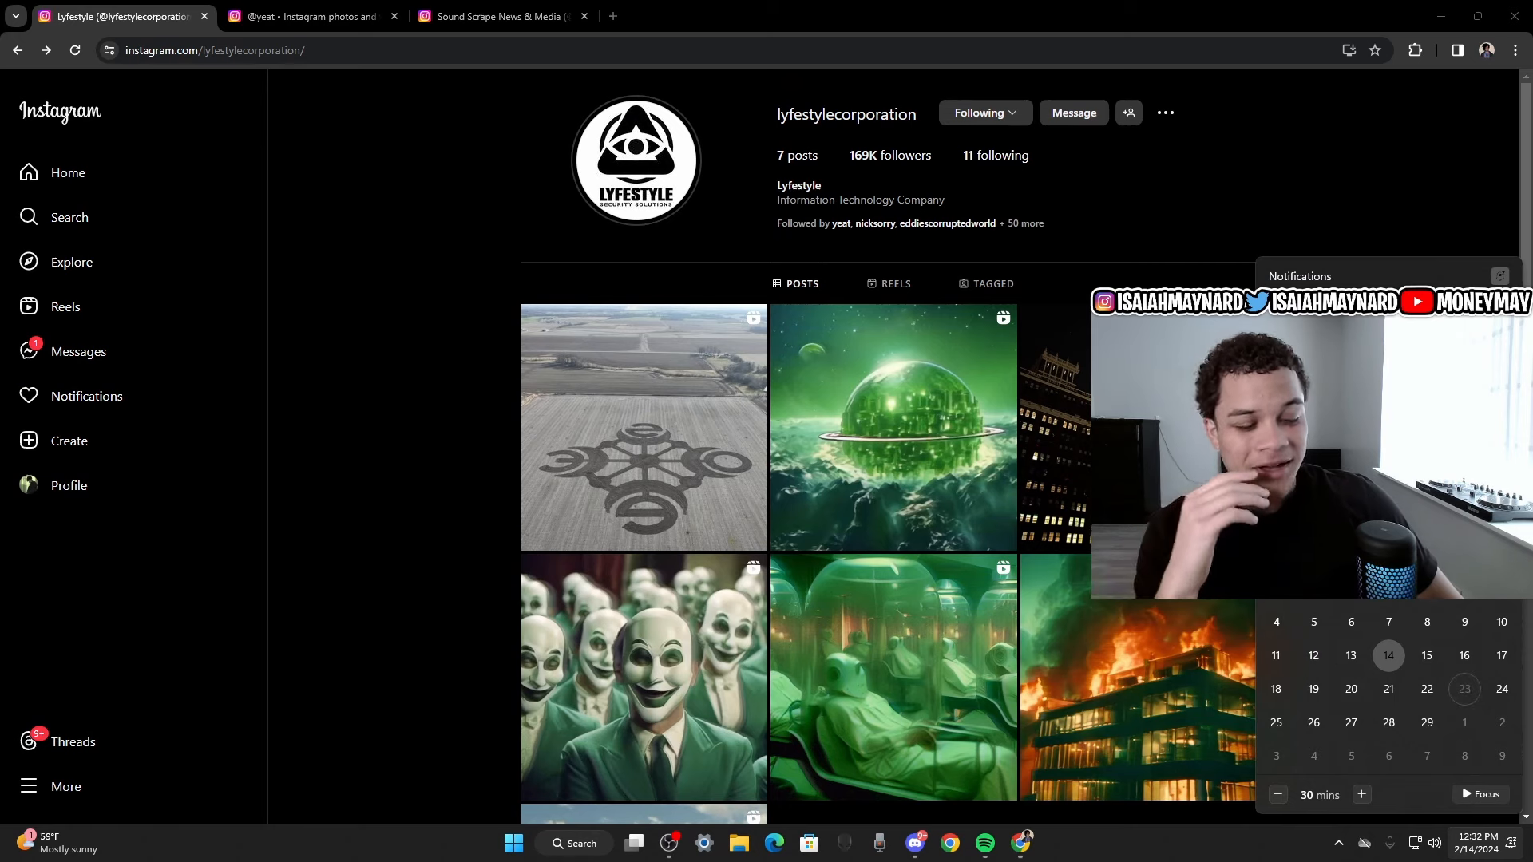
key(Escape)
scroll(886, 539, down, 3)
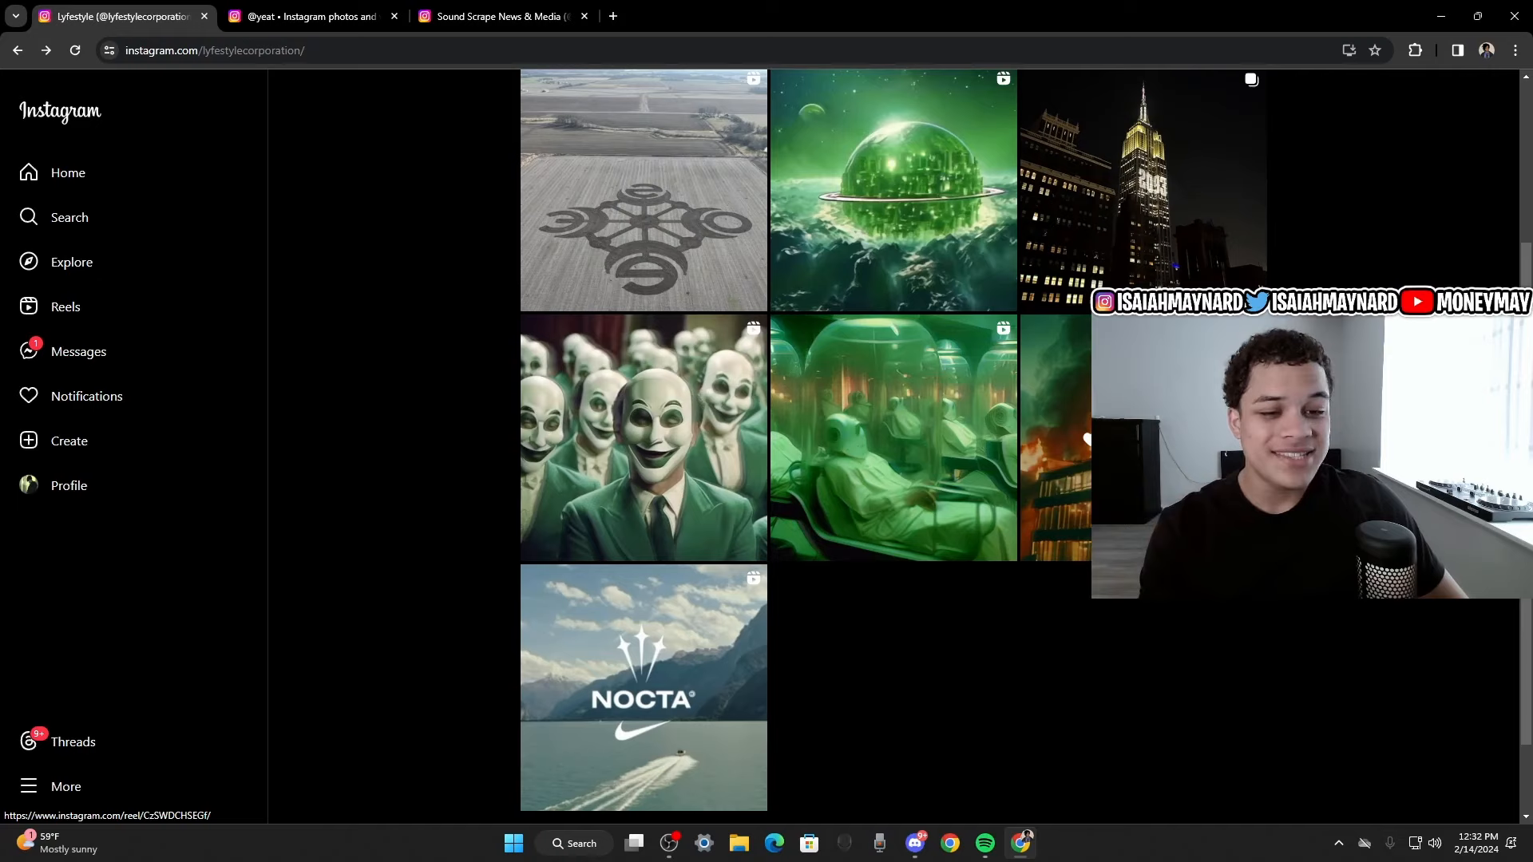
scroll(893, 431, up, 5)
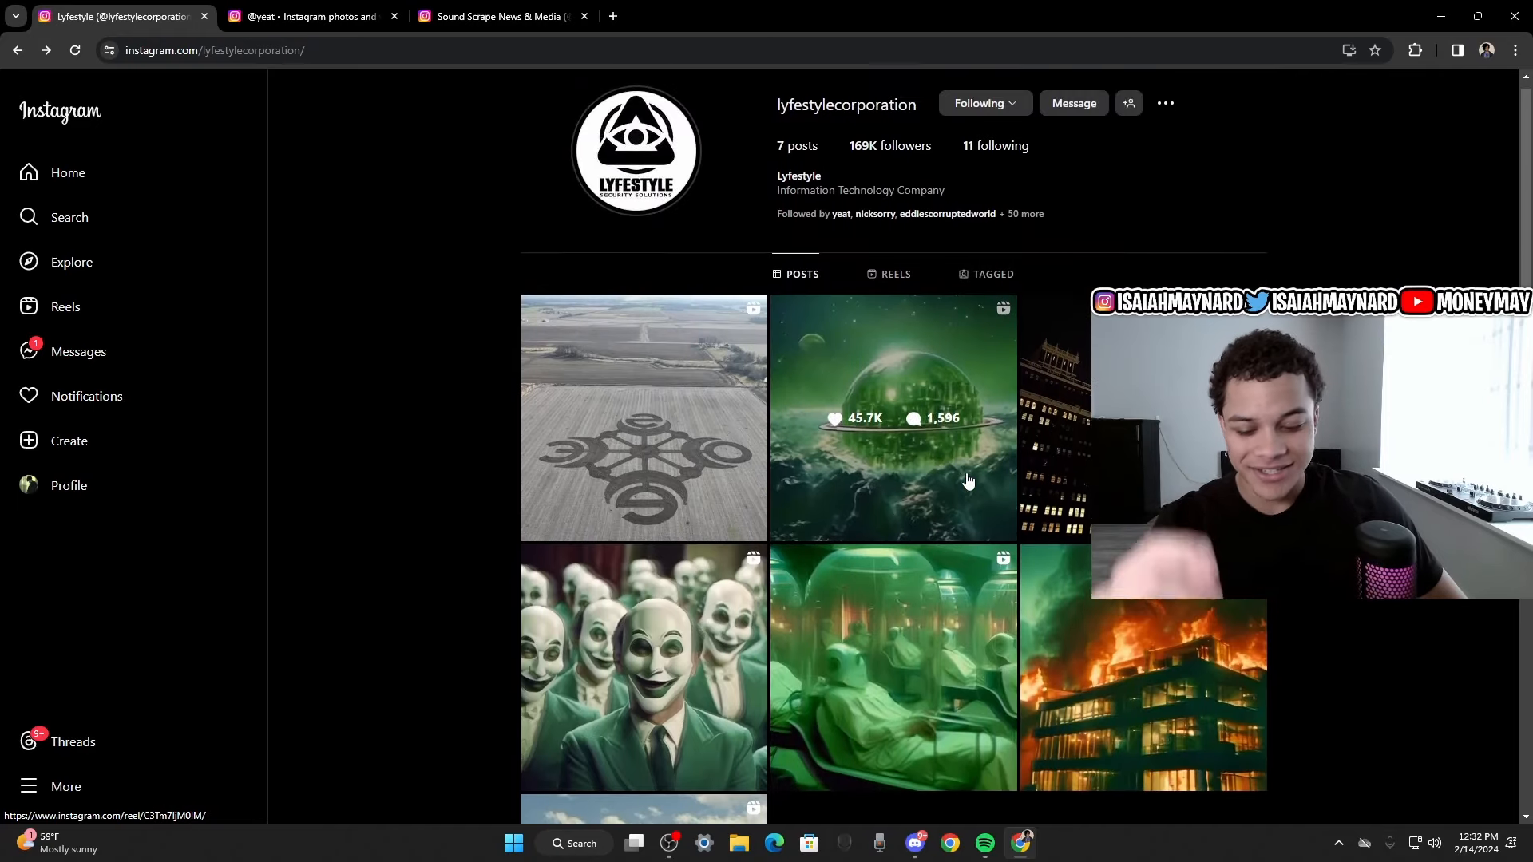
key(F11)
Browse the green planet reel, the Empire State 2093 post's photos and the crop-circle post.
click(892, 359)
click(1498, 21)
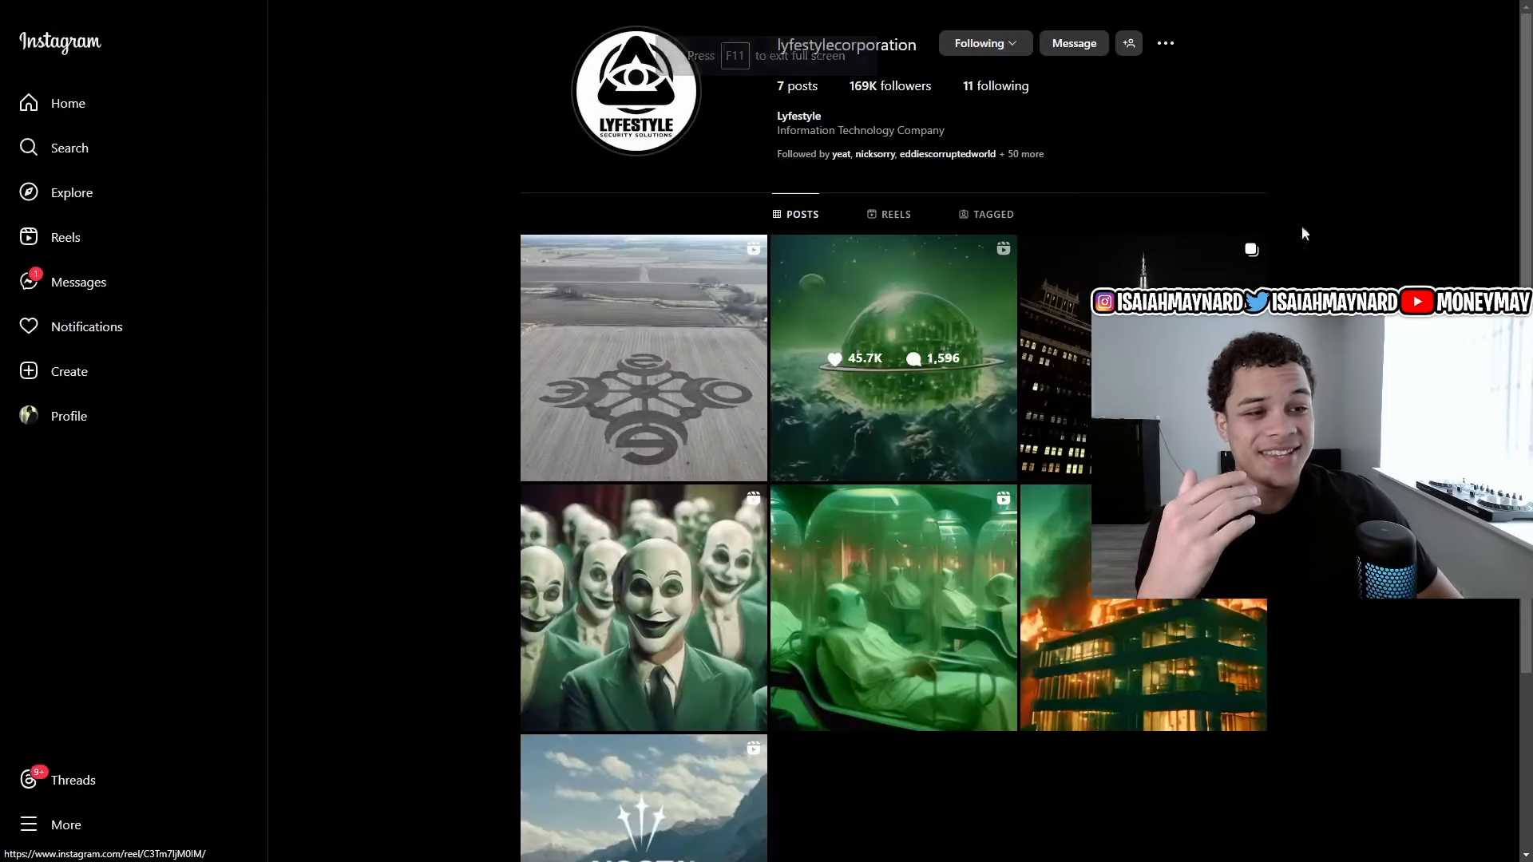
click(906, 359)
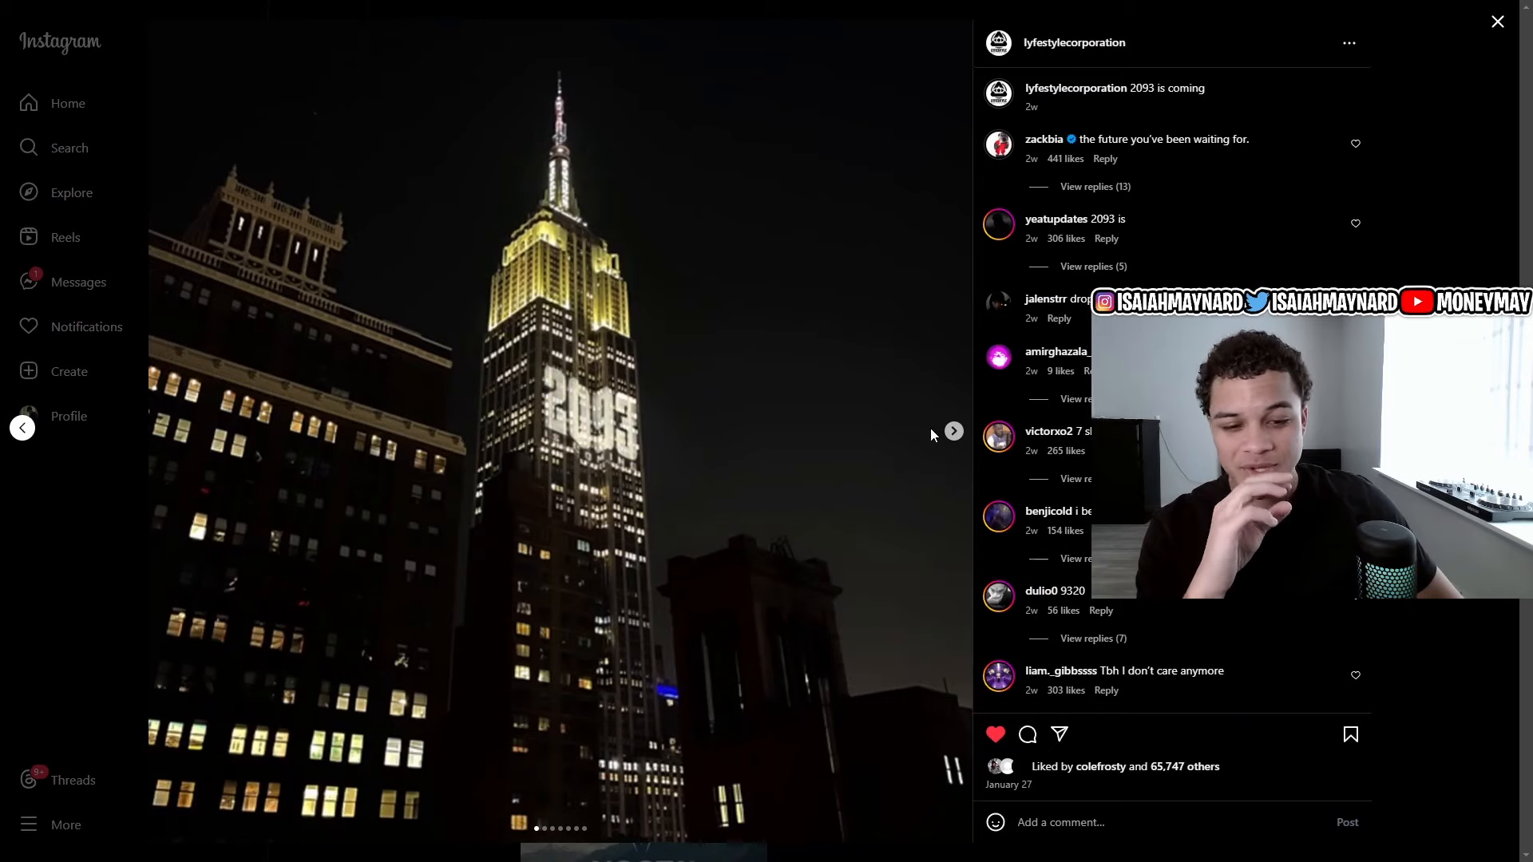
click(954, 432)
click(1497, 21)
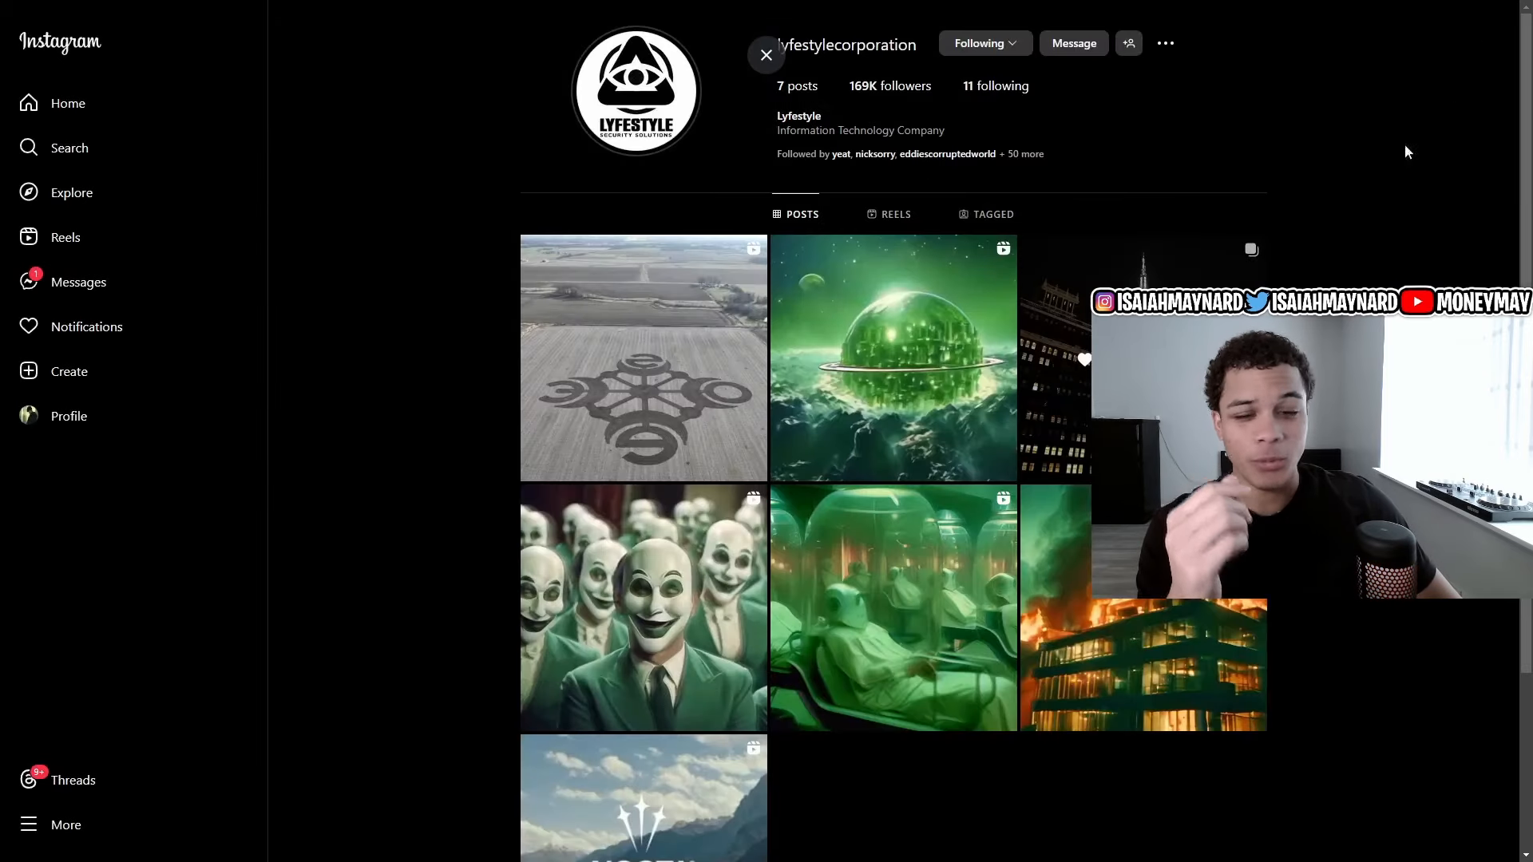
click(647, 359)
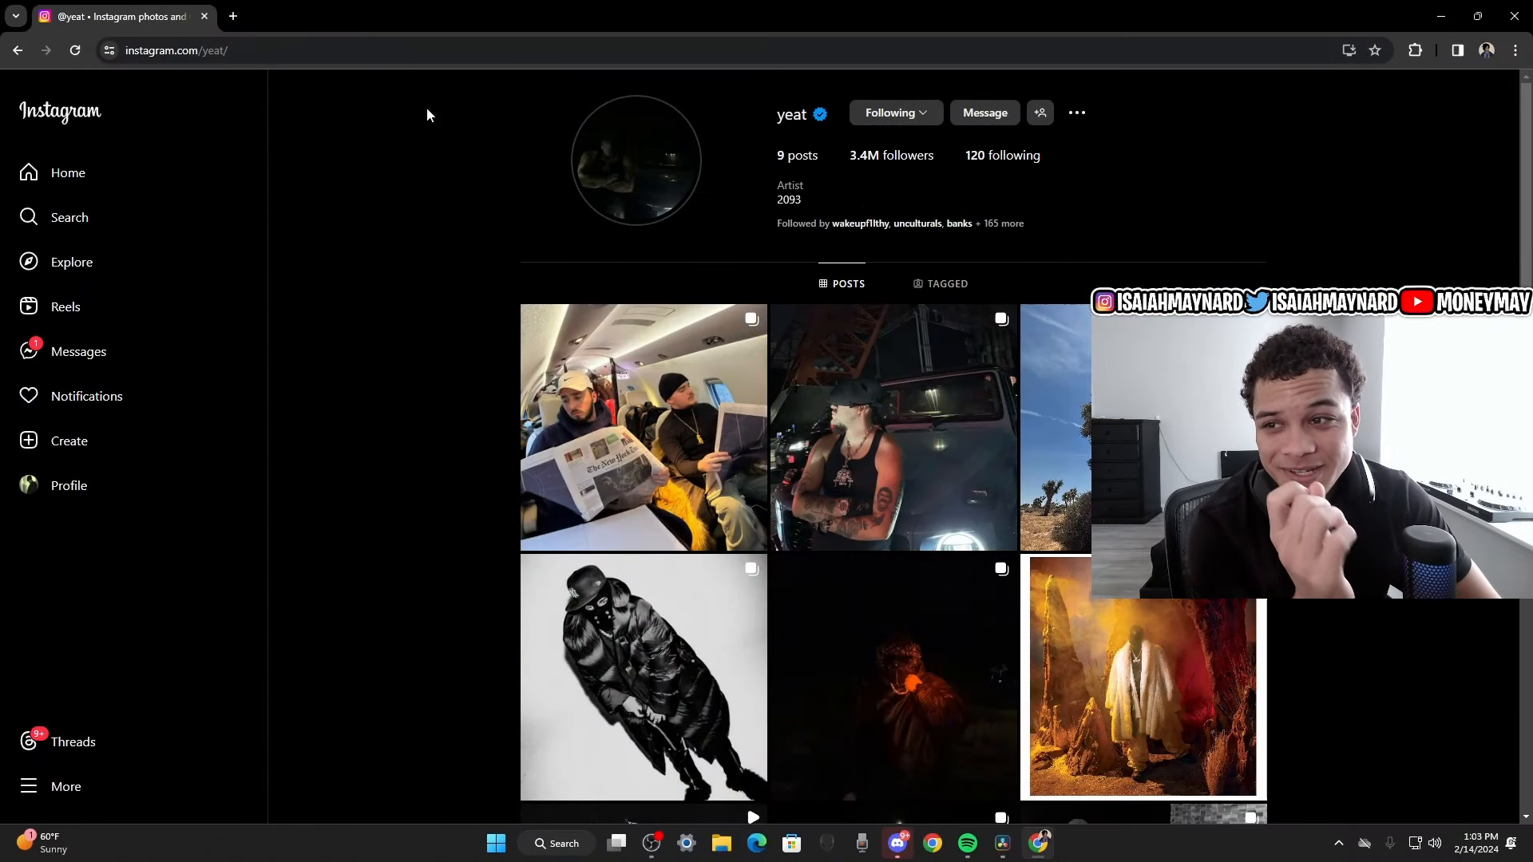
Watch yeat's story and advance to the next one.
click(636, 192)
click(984, 447)
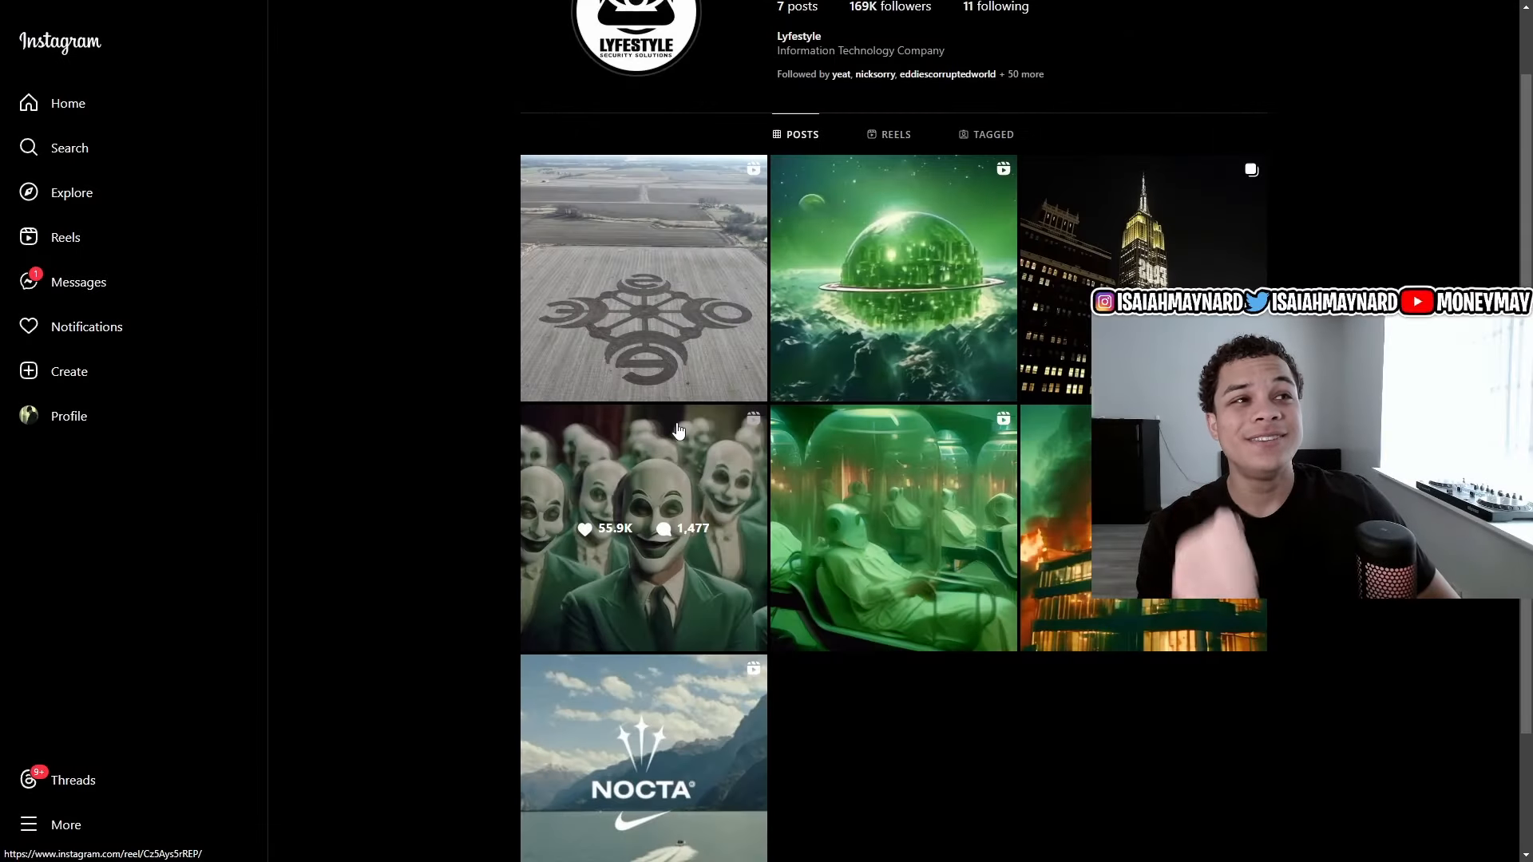
scroll(664, 475, up, 1)
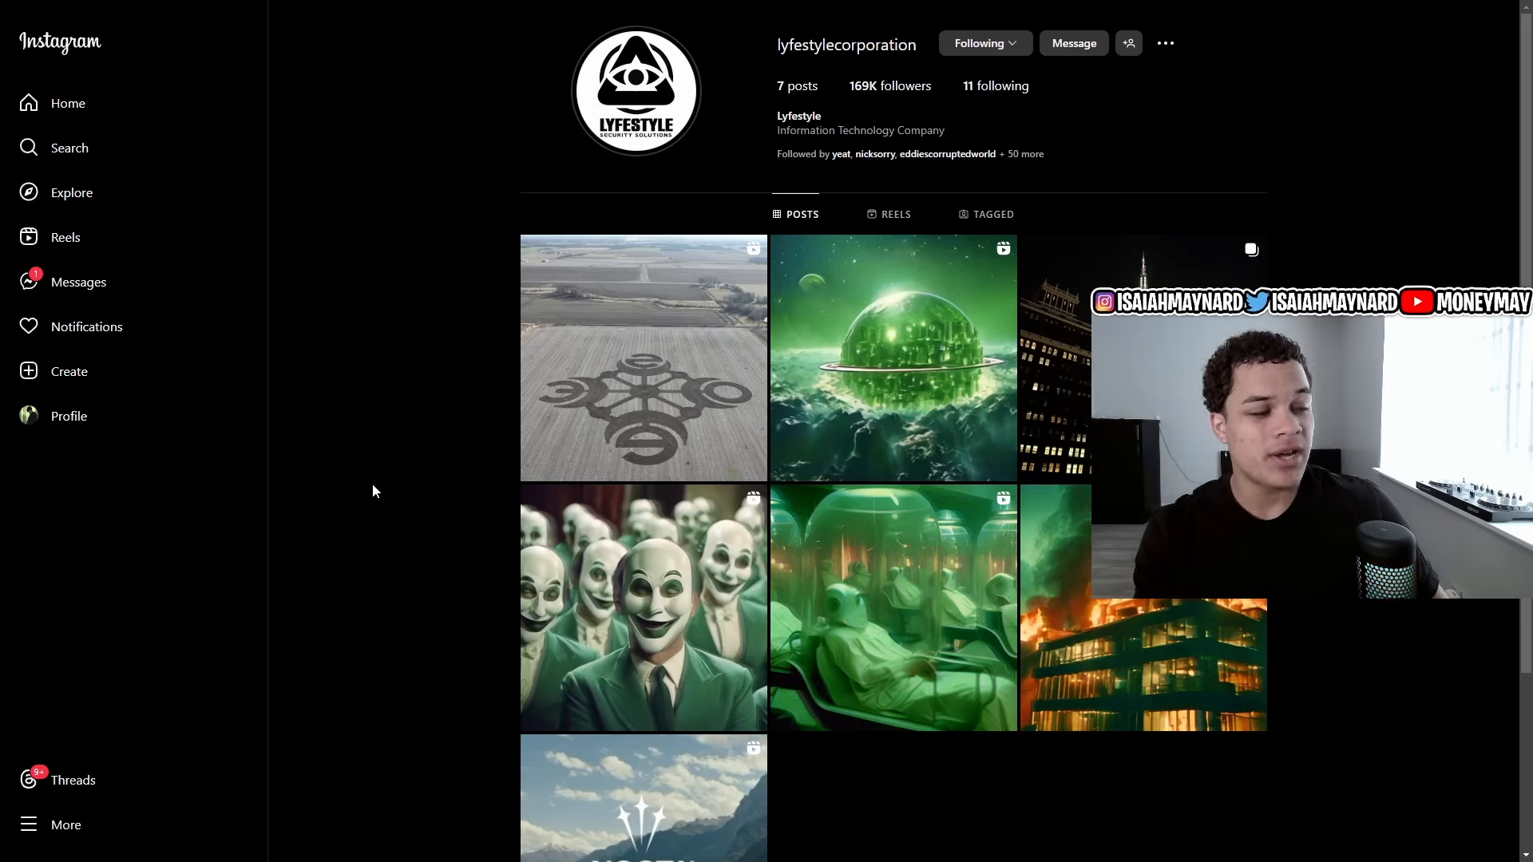
mouse_move(643, 358)
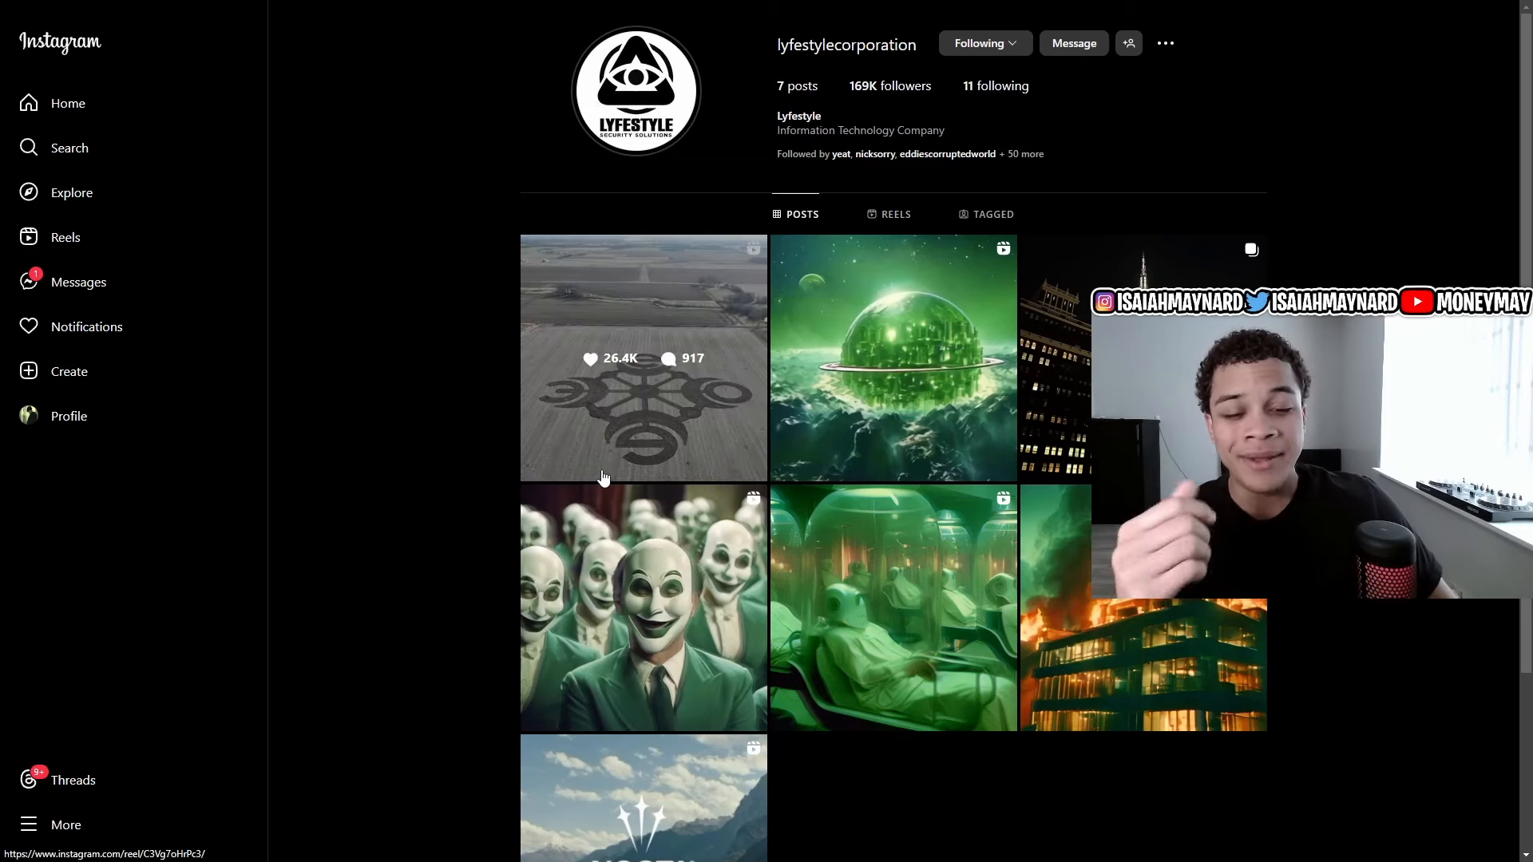
click(1051, 454)
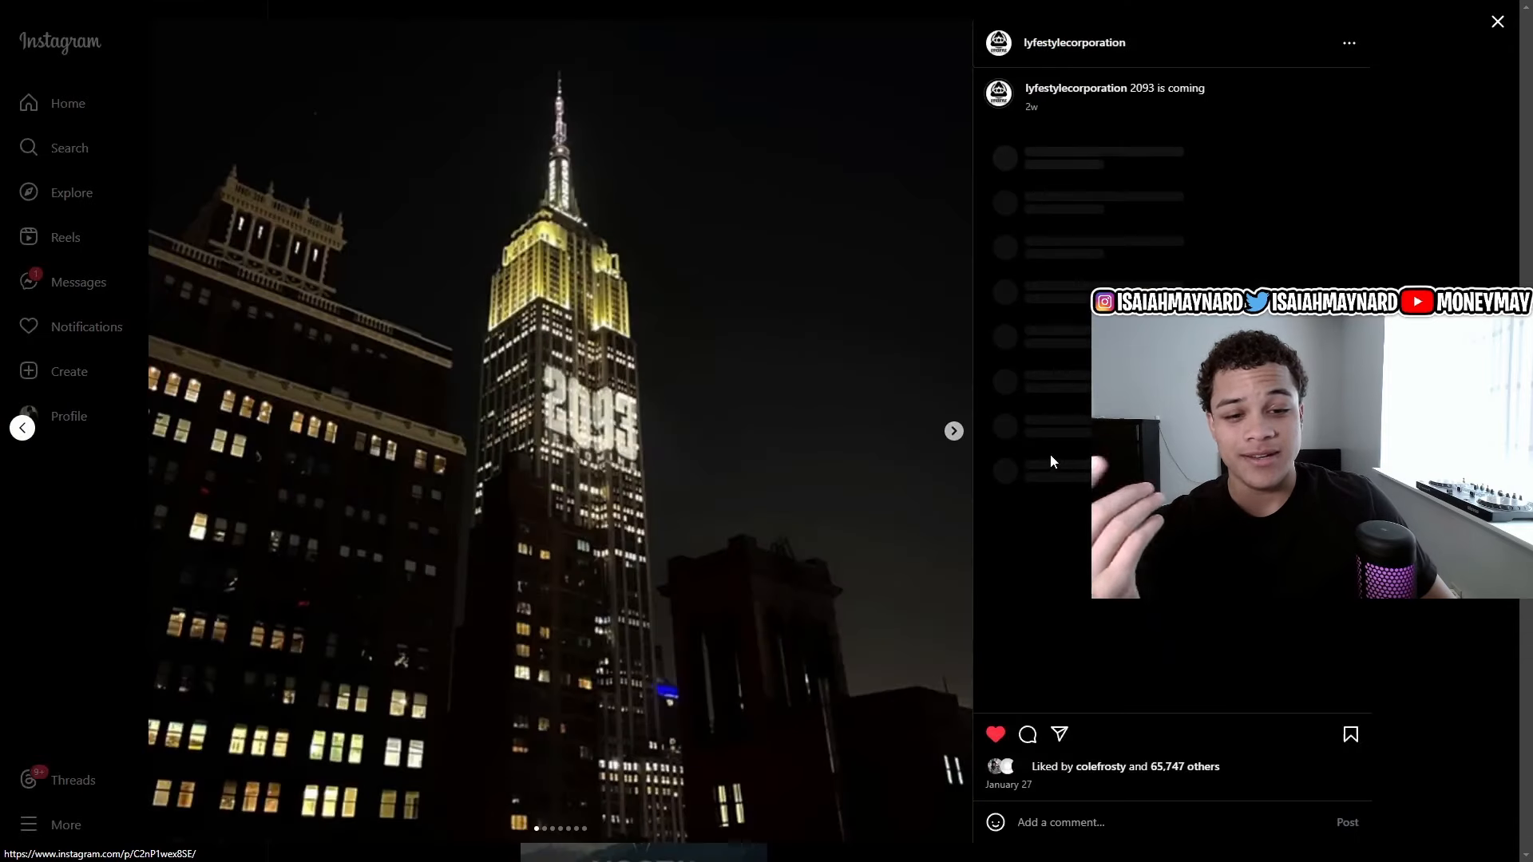
key(Escape)
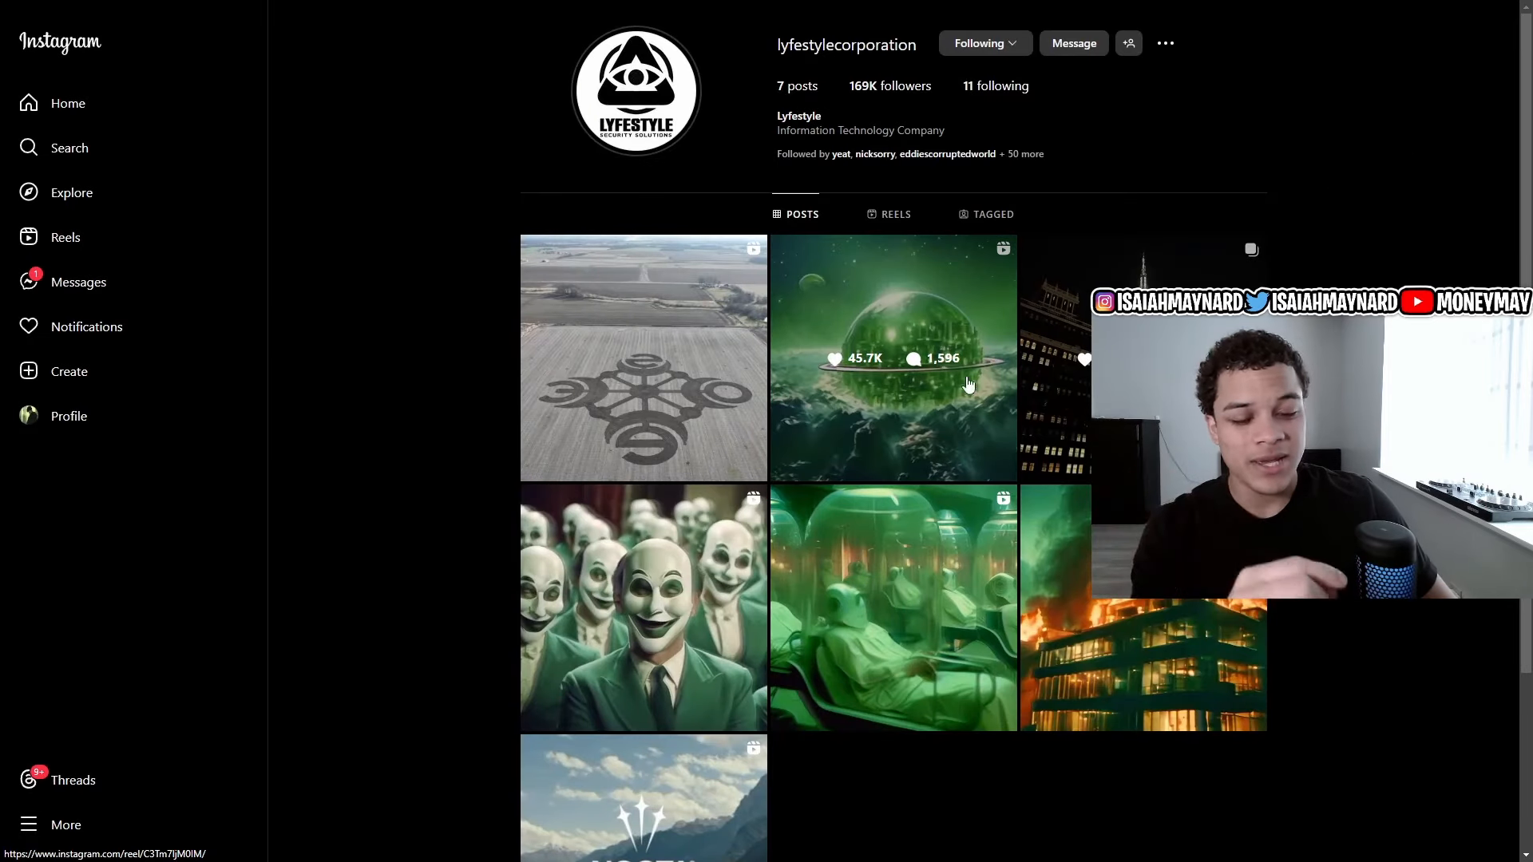
click(739, 401)
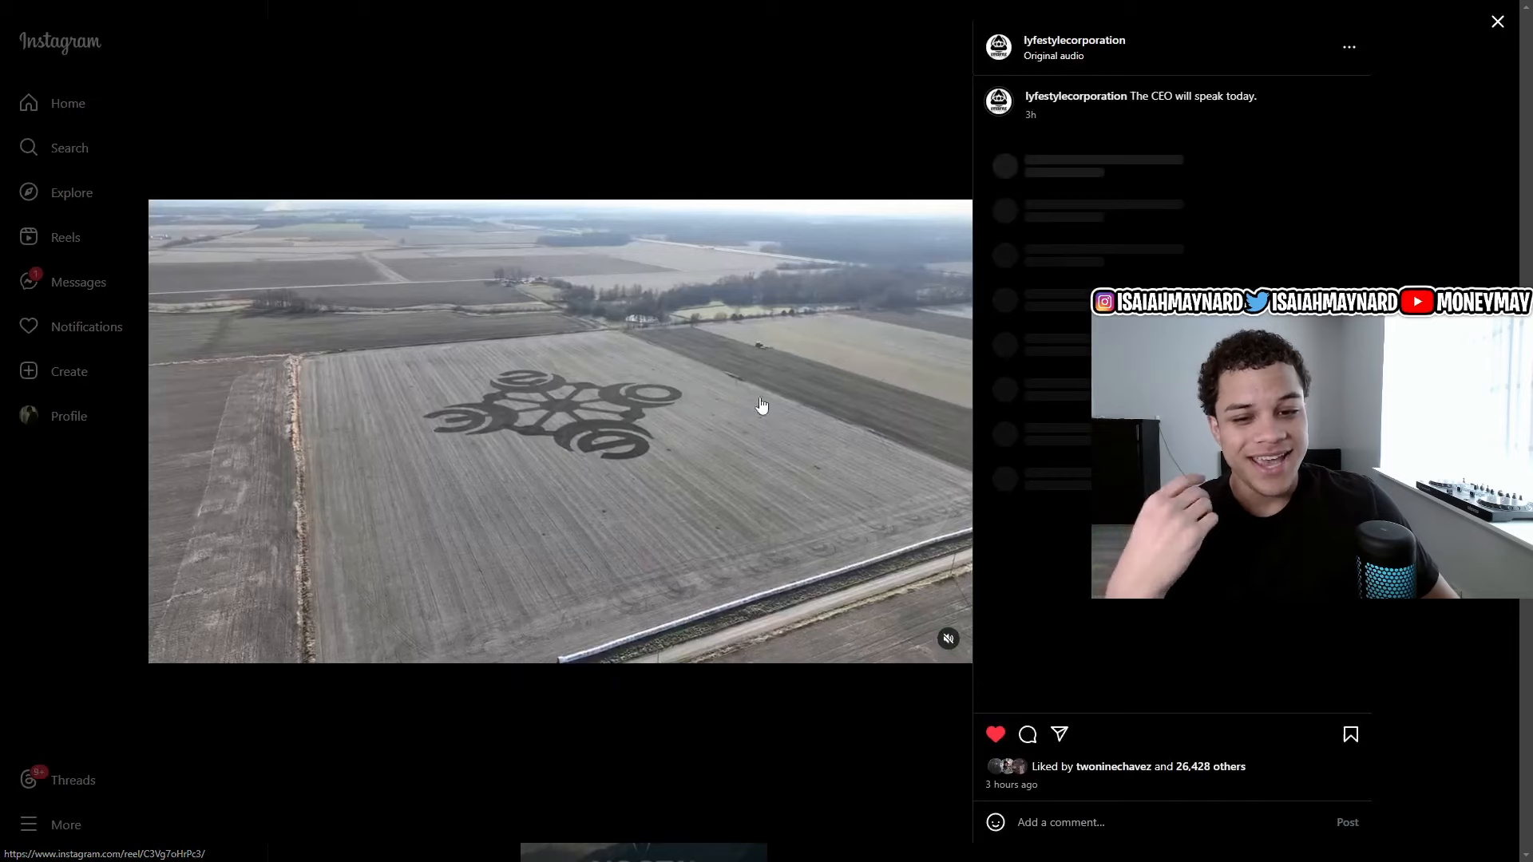
key(Escape)
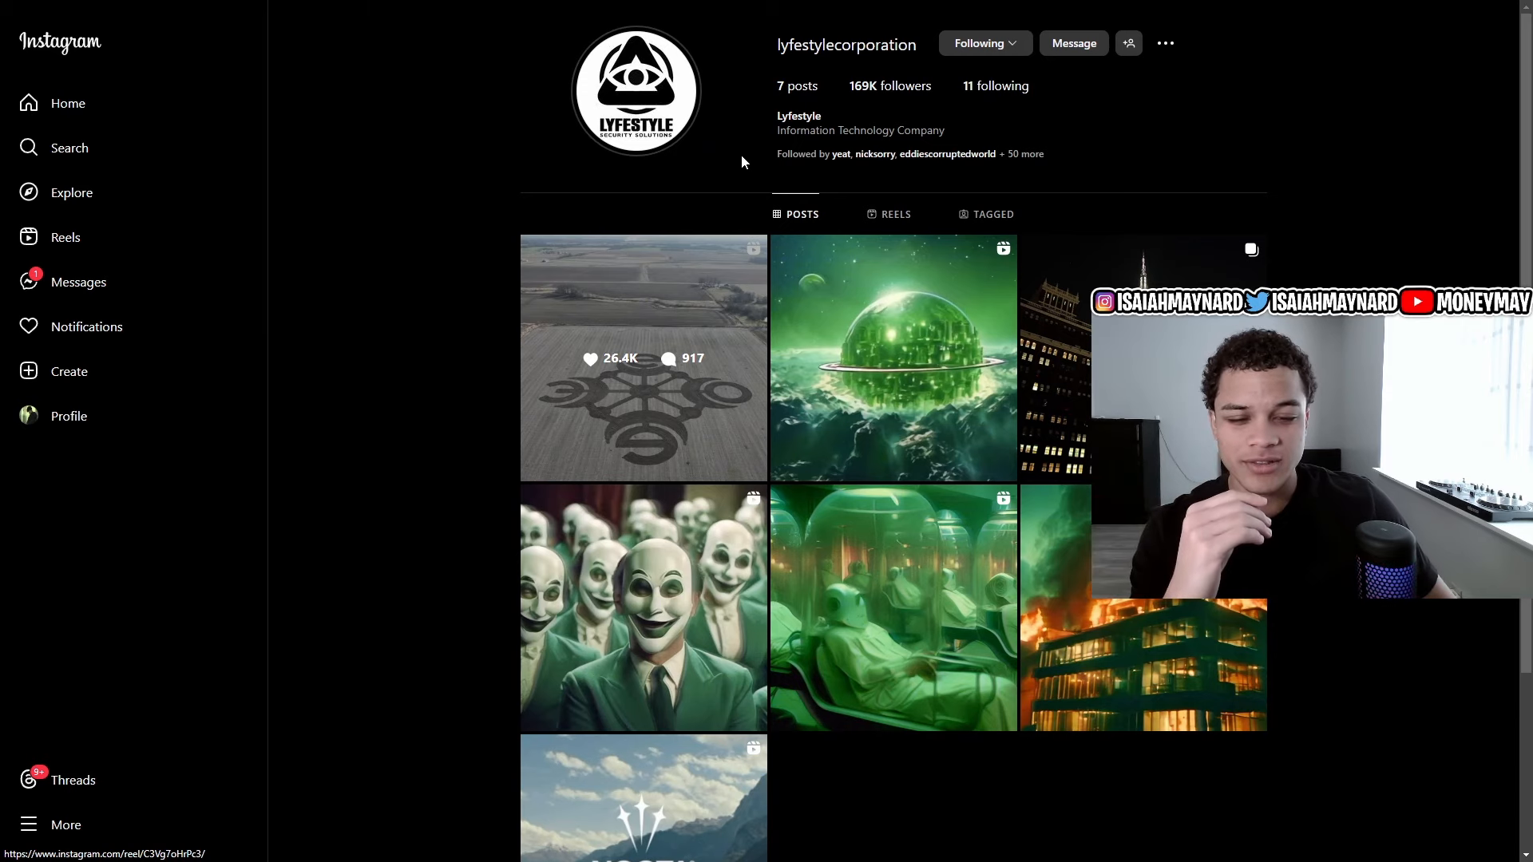
mouse_move(892, 358)
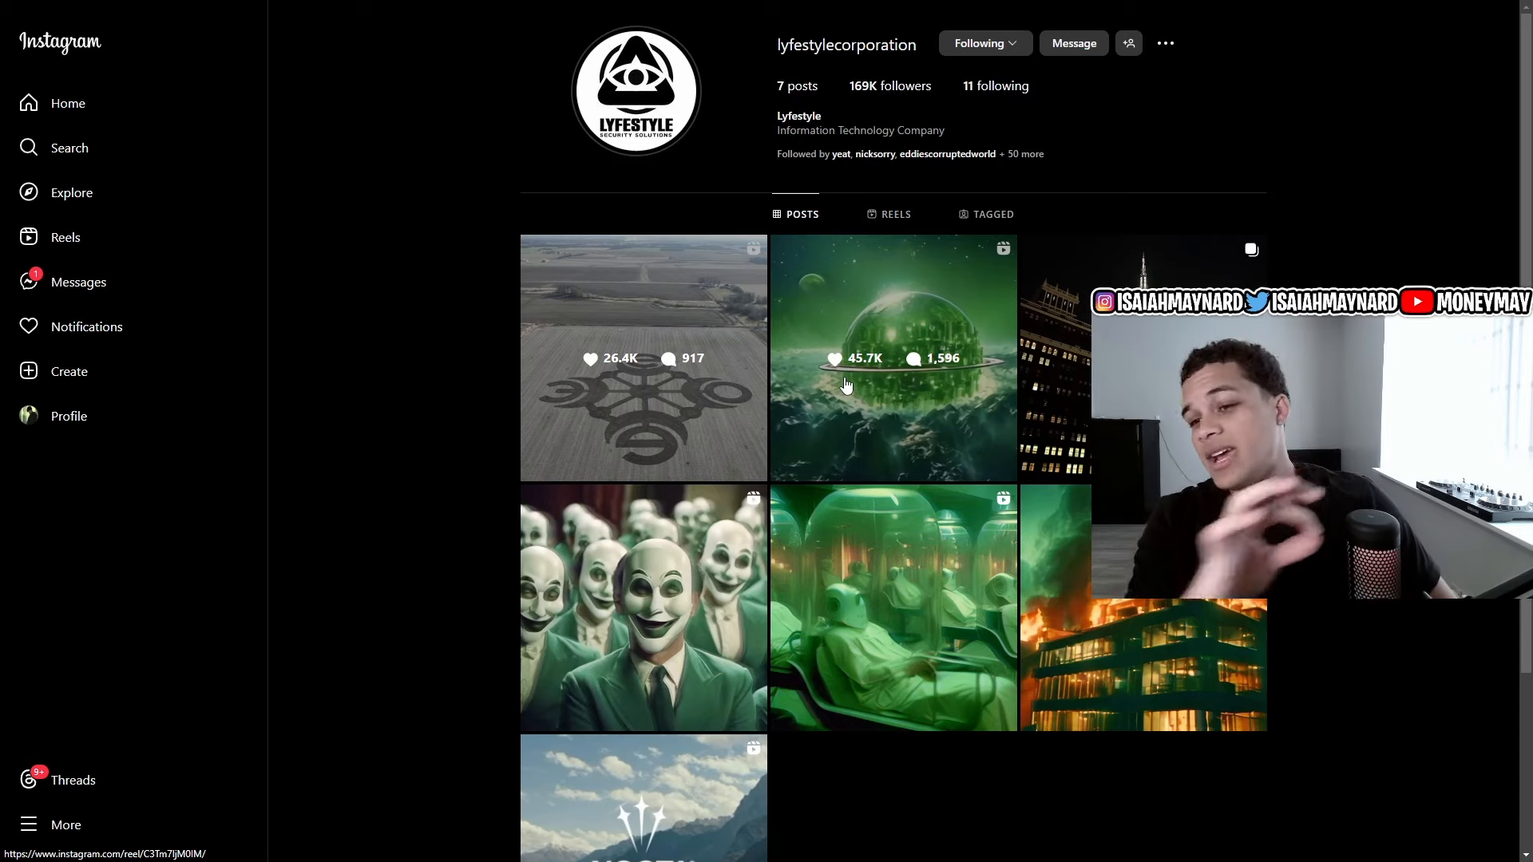
mouse_move(643, 359)
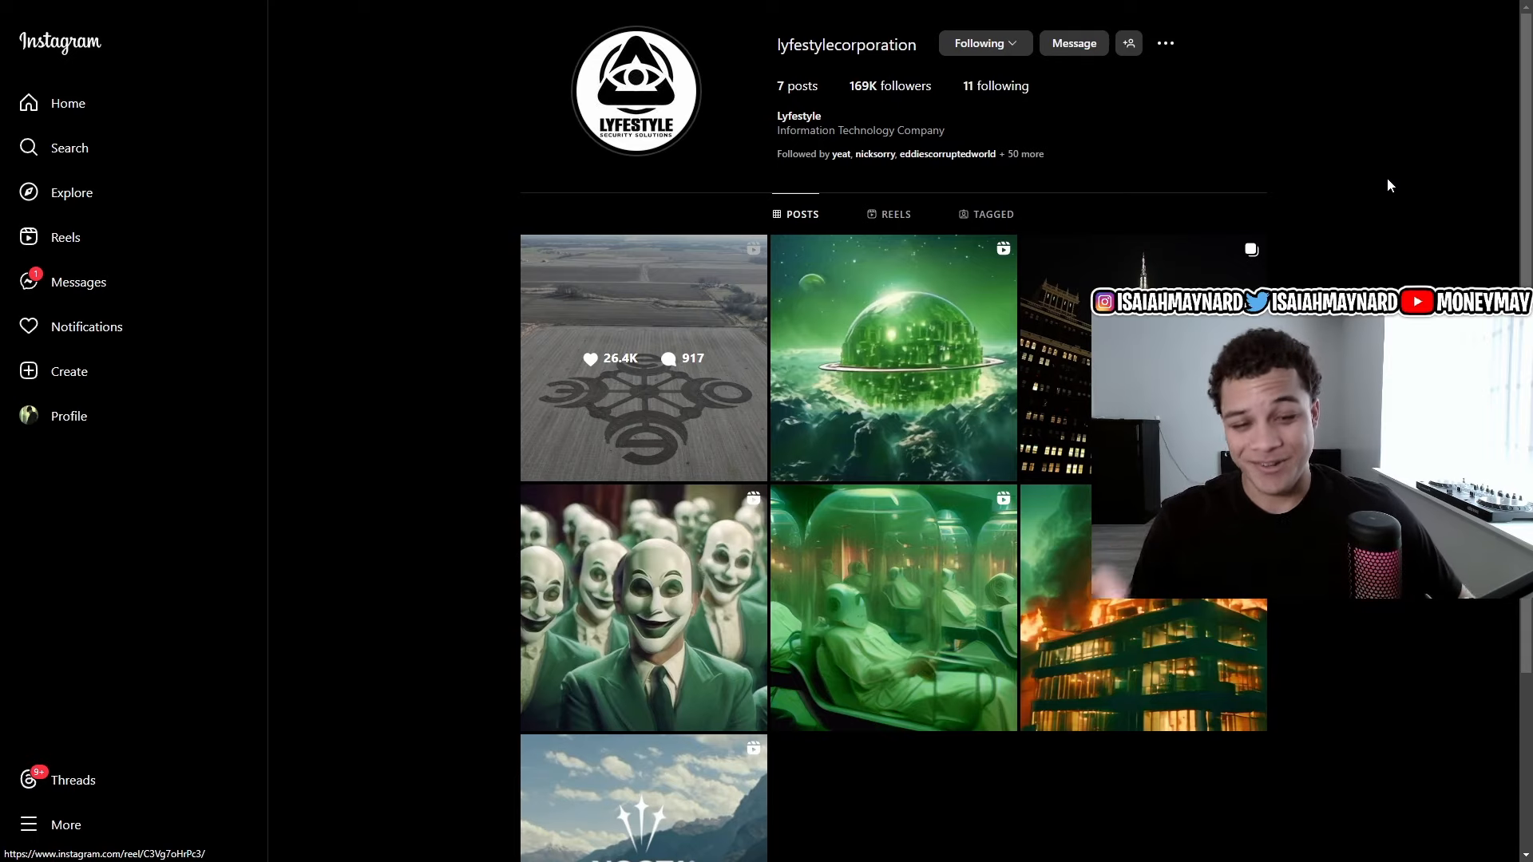
click(1054, 360)
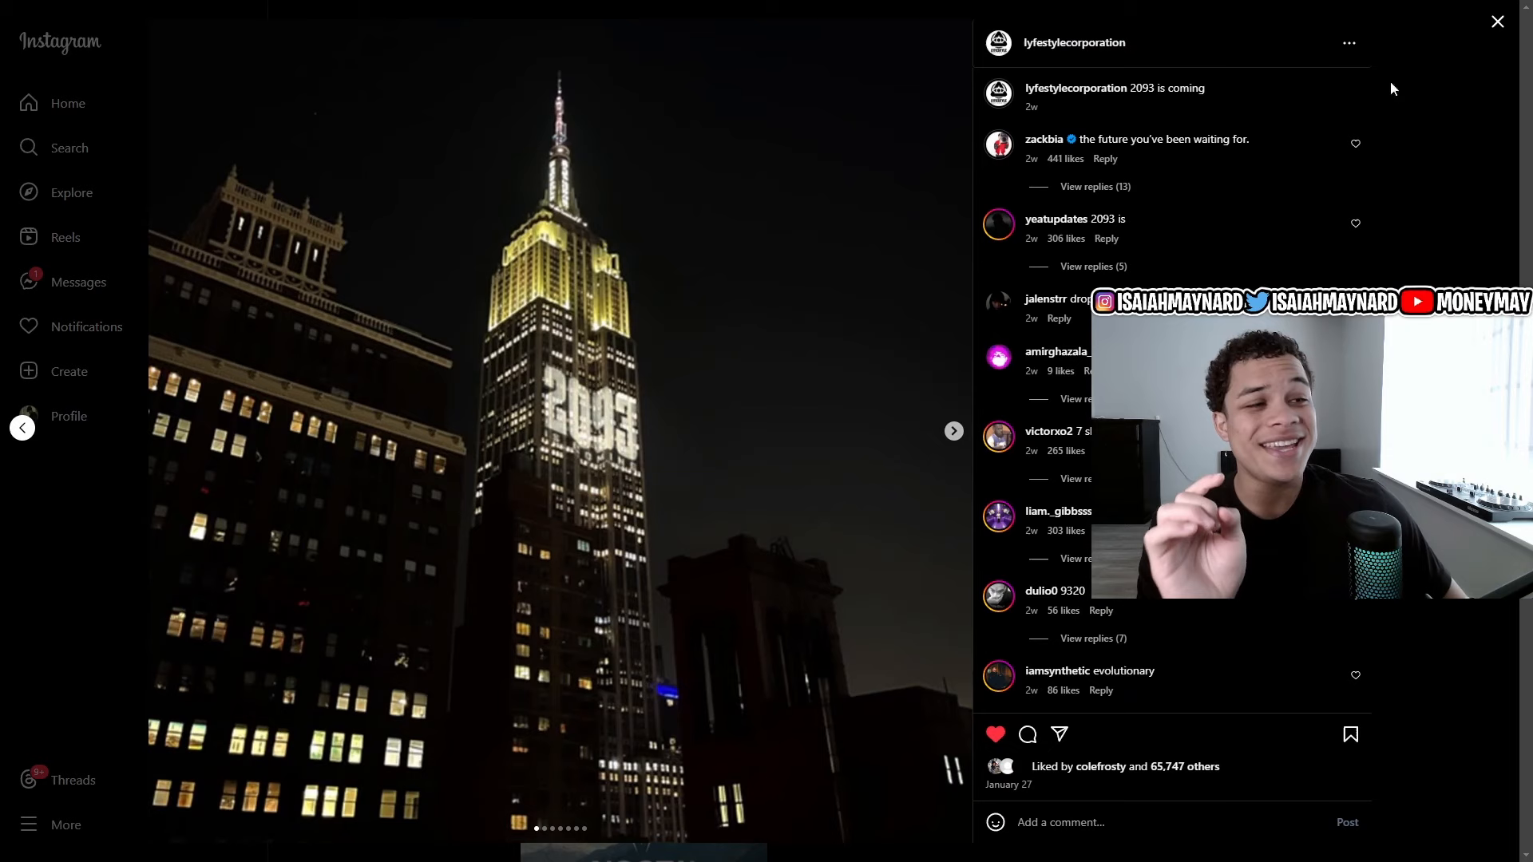
key(Escape)
click(714, 420)
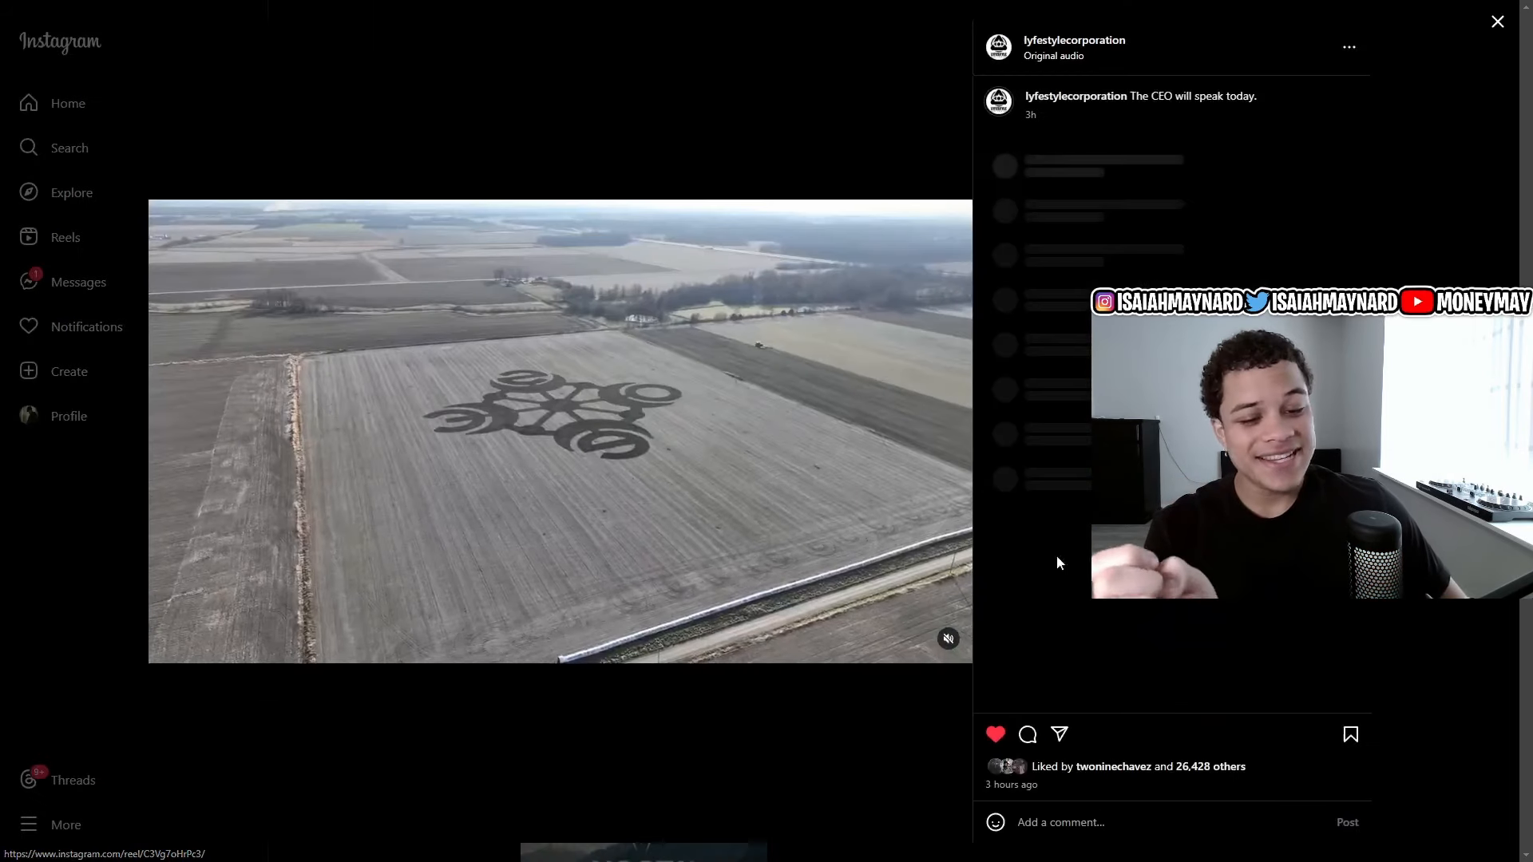
key(Escape)
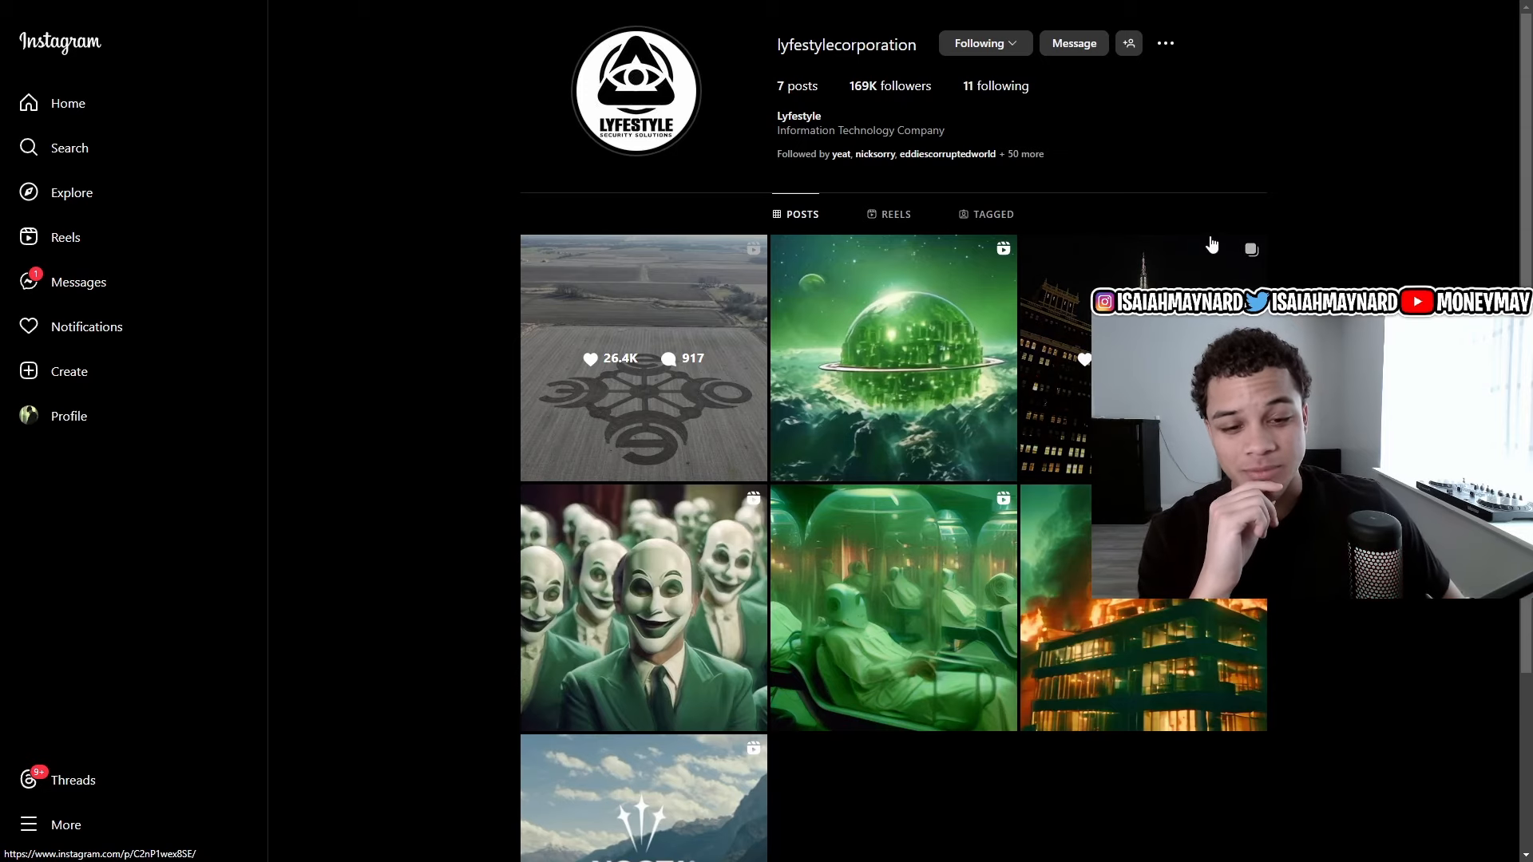
click(976, 359)
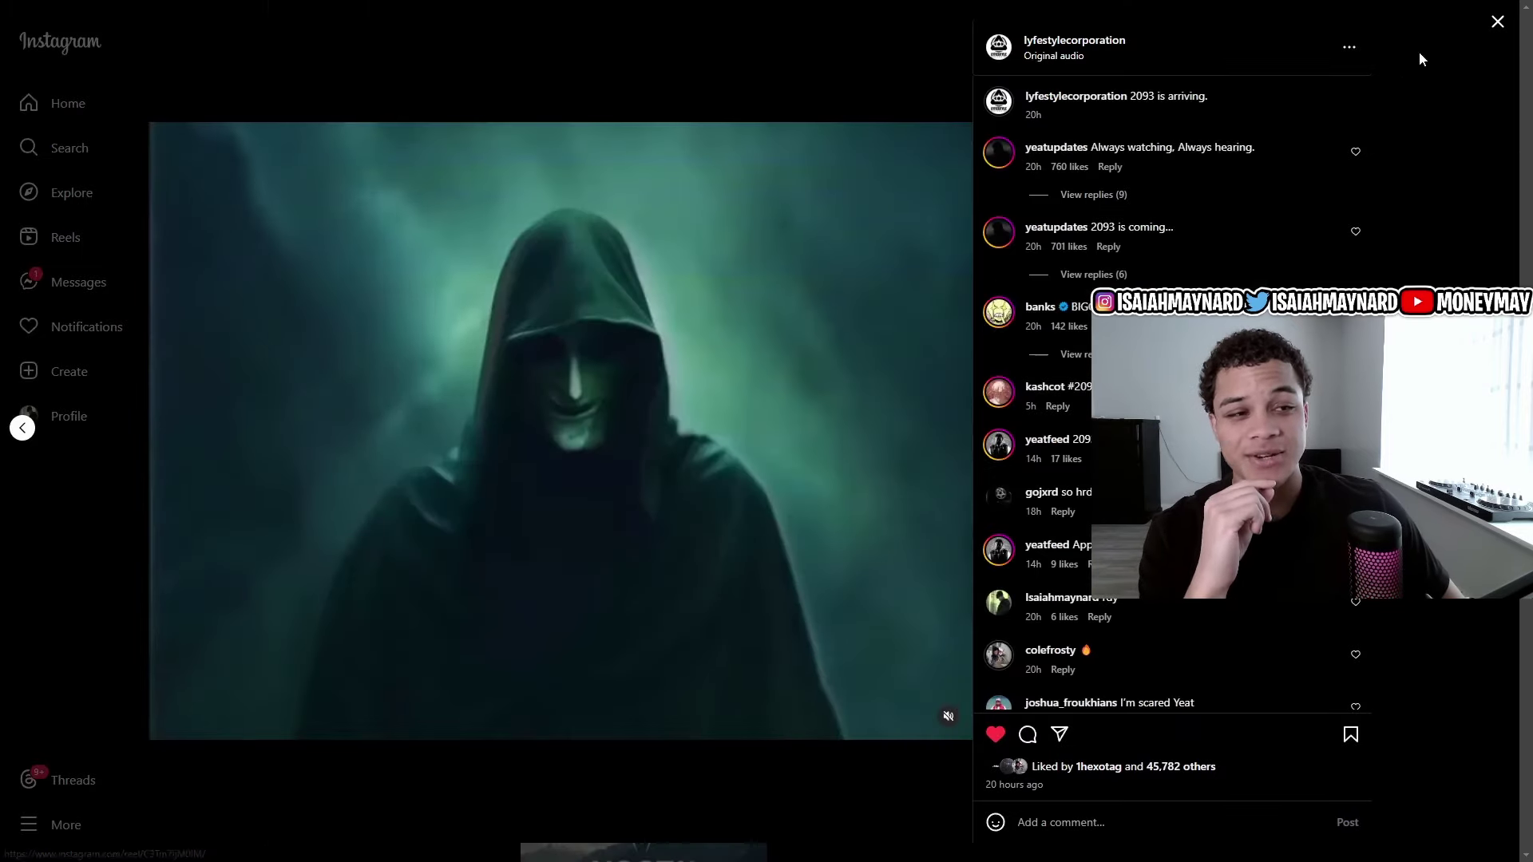
click(1497, 22)
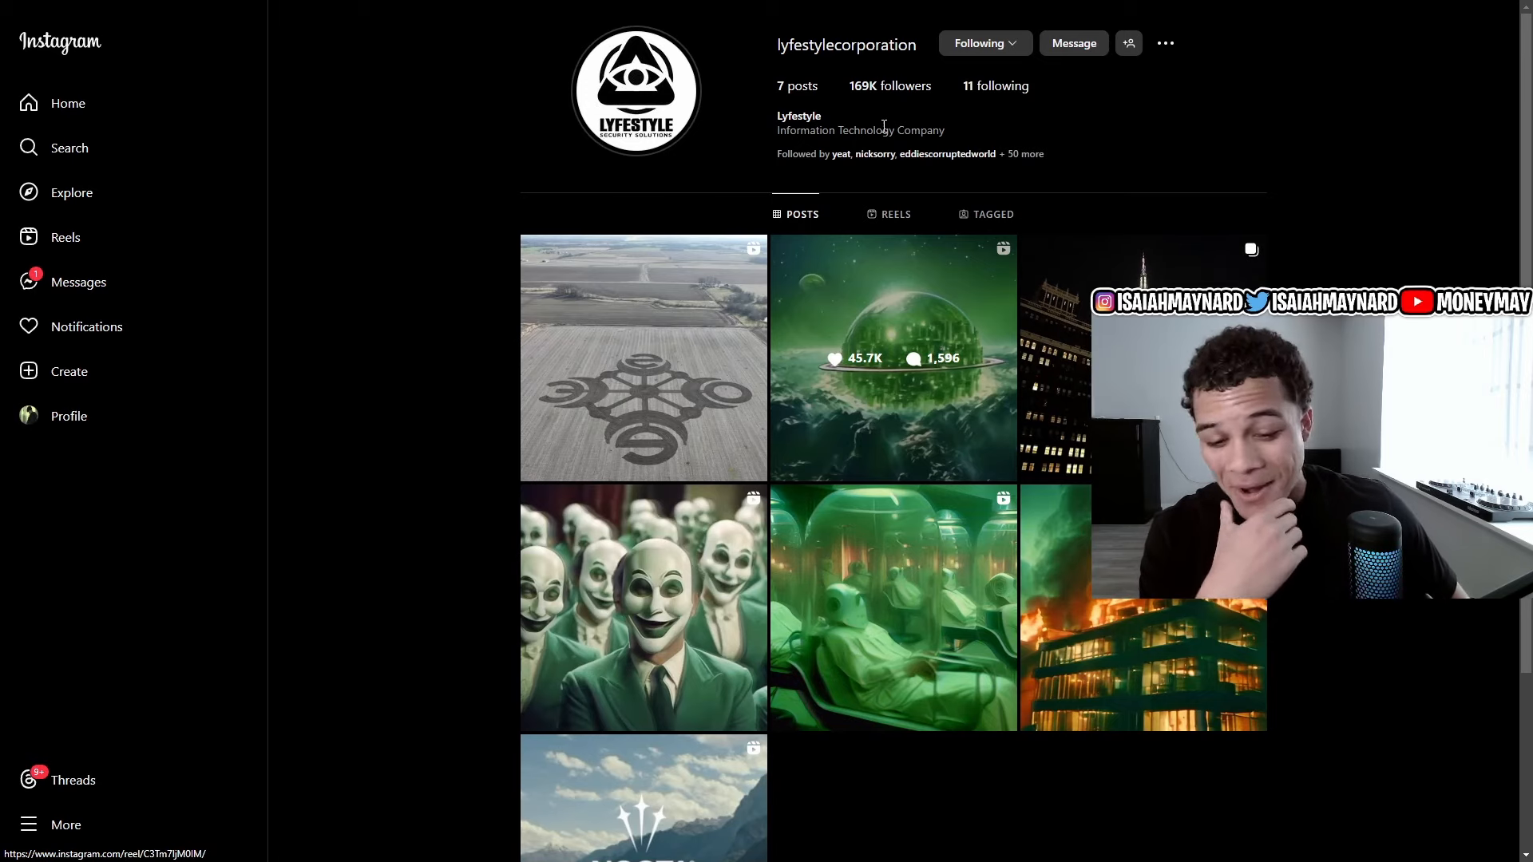
scroll(935, 361, down, 2)
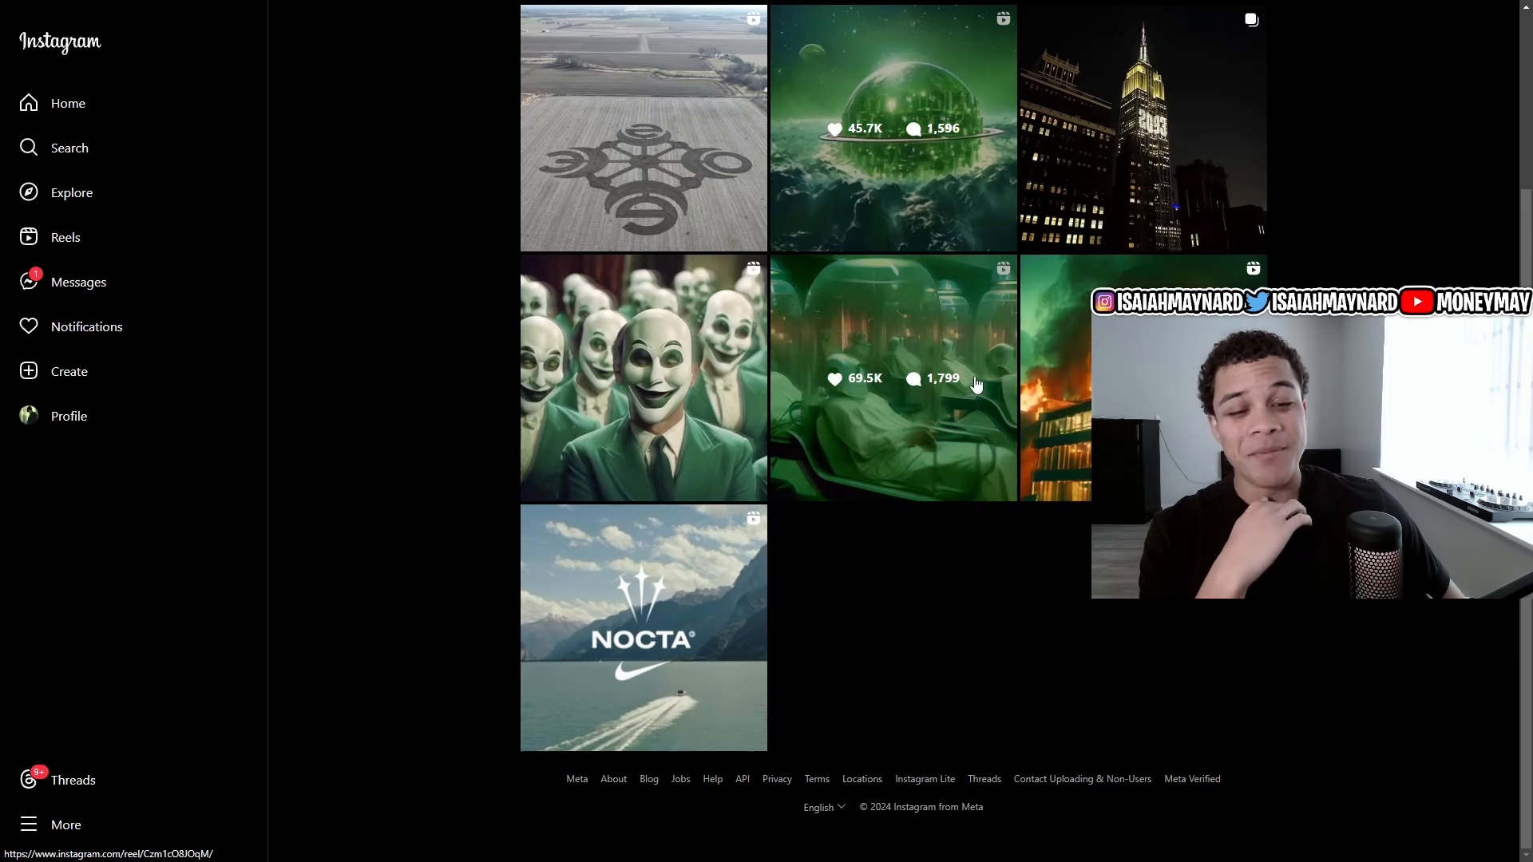
scroll(995, 377, up, 2)
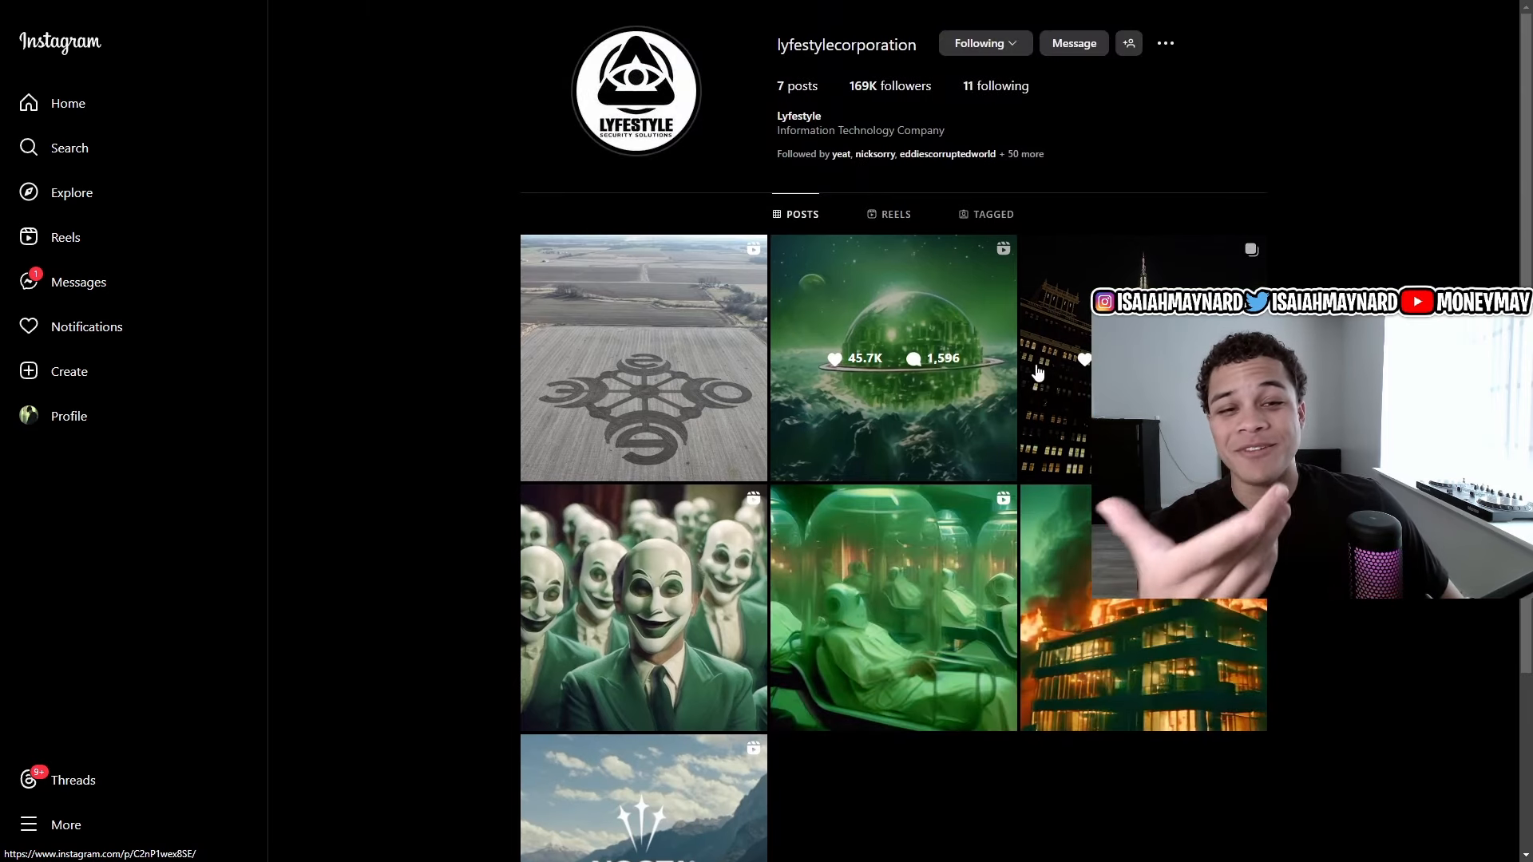
Switch via the yeat tab to the sound.scrape profile and show it full-screen.
key(F11)
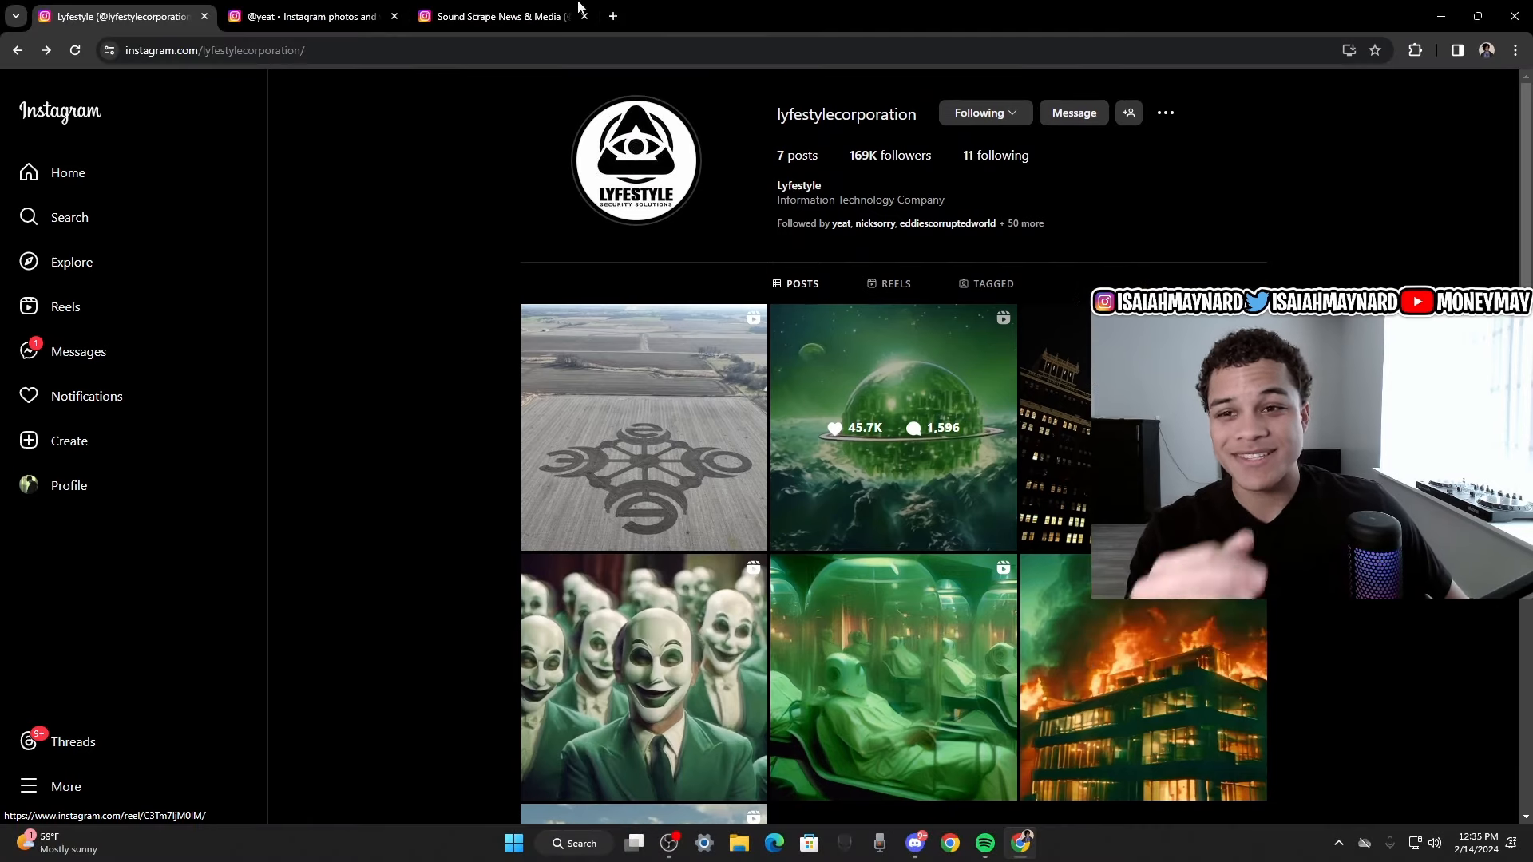
click(312, 16)
click(497, 15)
scroll(872, 337, down, 3)
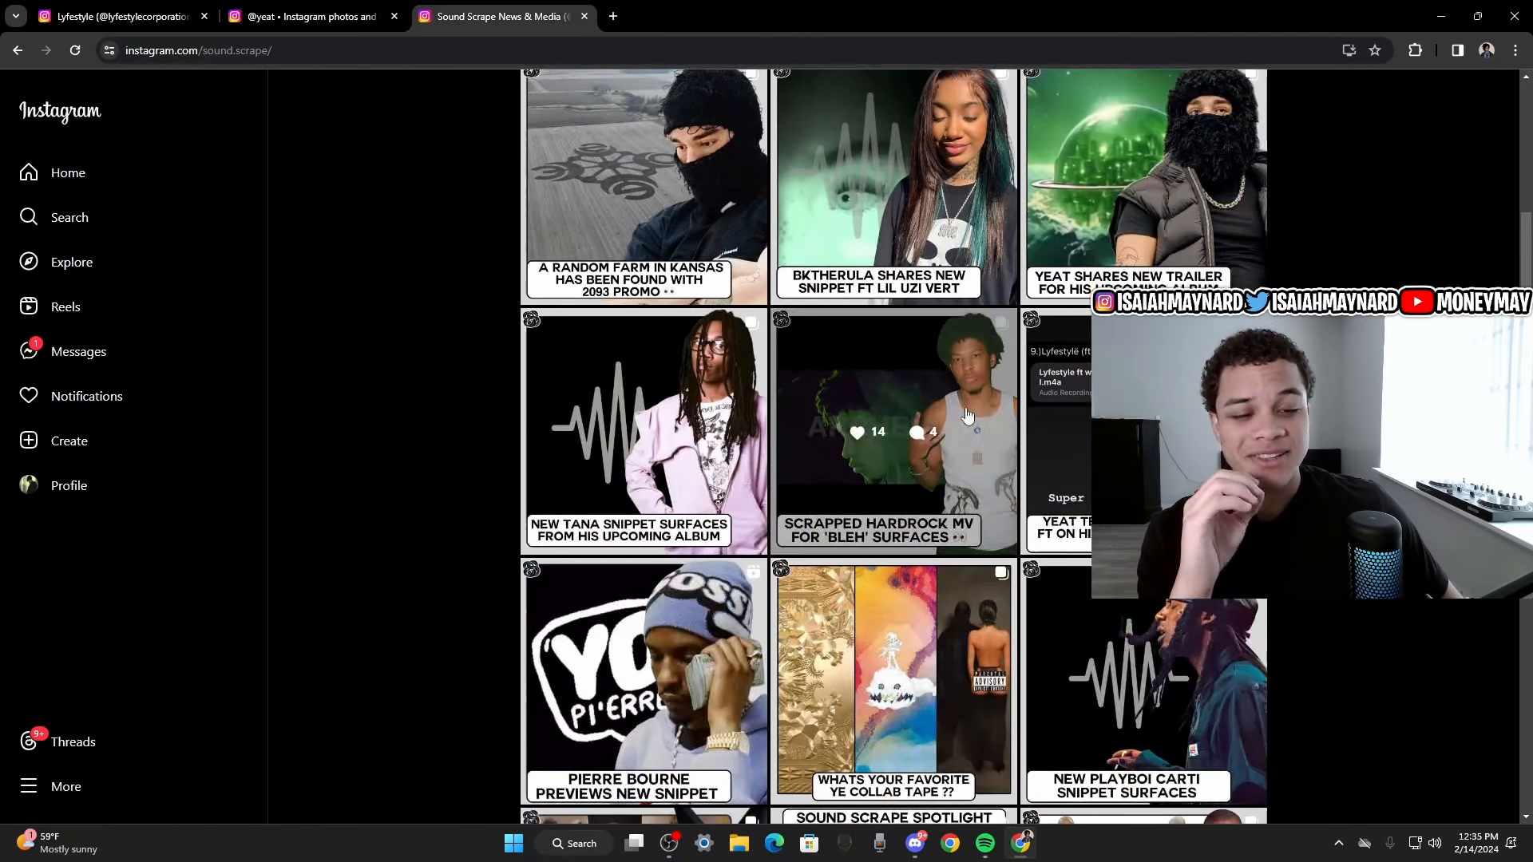
scroll(1012, 436, up, 3)
key(F11)
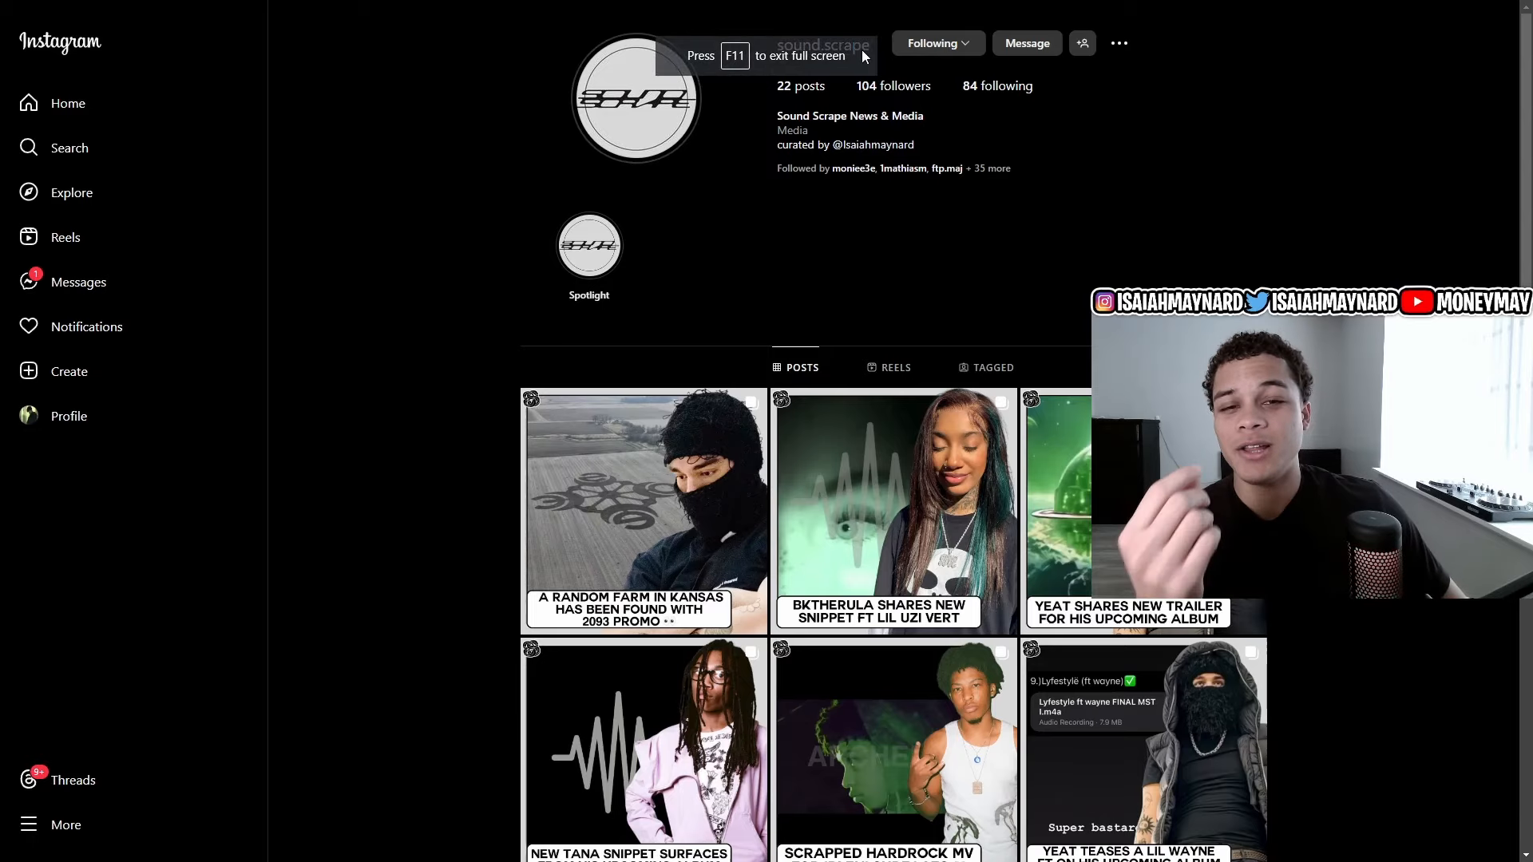
scroll(982, 180, down, 4)
scroll(1019, 360, down, 4)
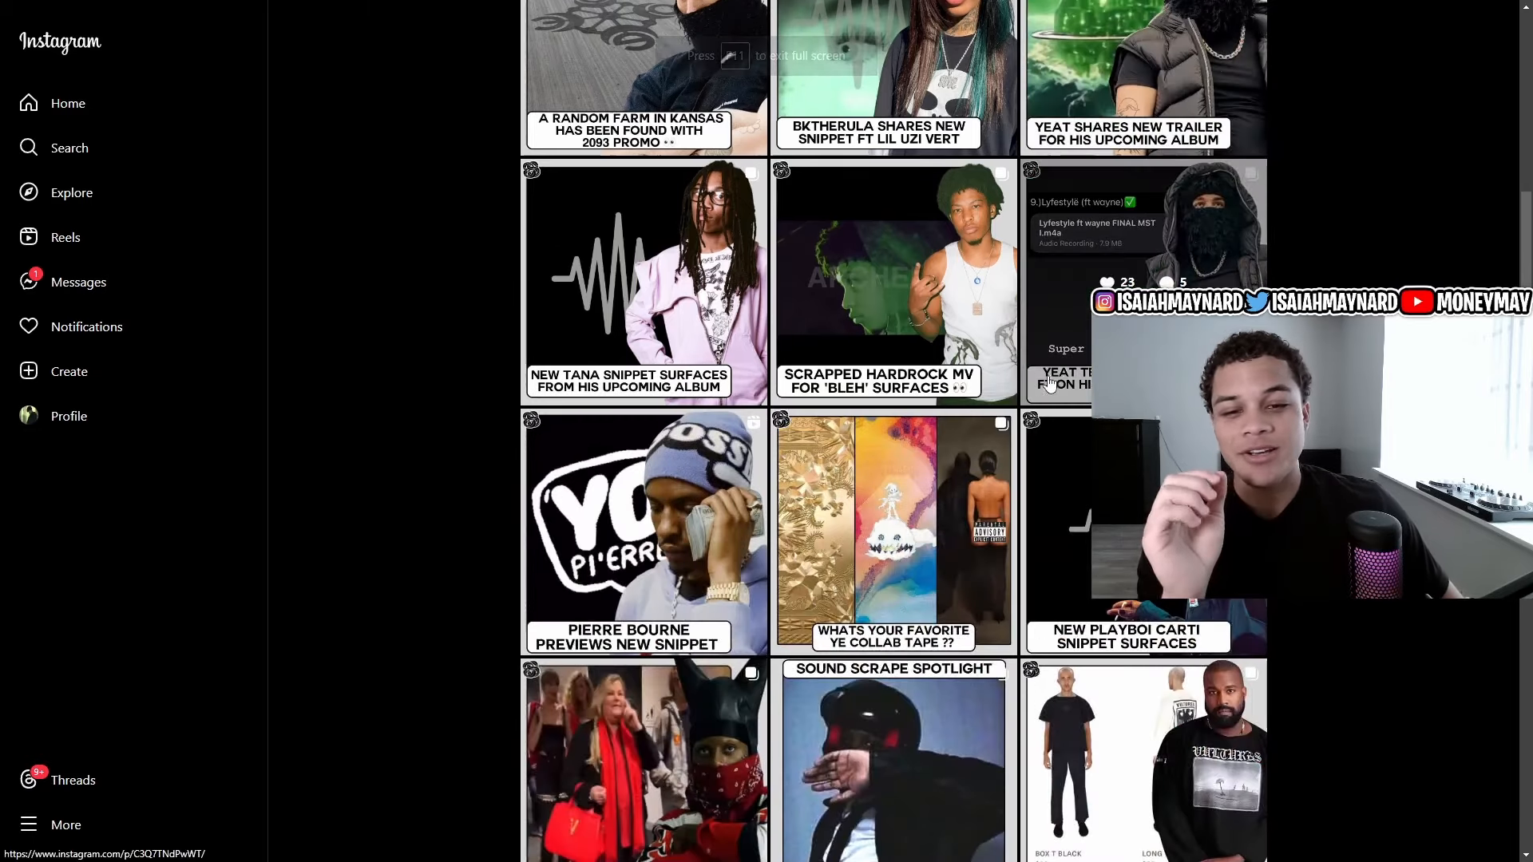
scroll(1064, 389, down, 3)
scroll(1064, 390, down, 3)
scroll(839, 419, up, 8)
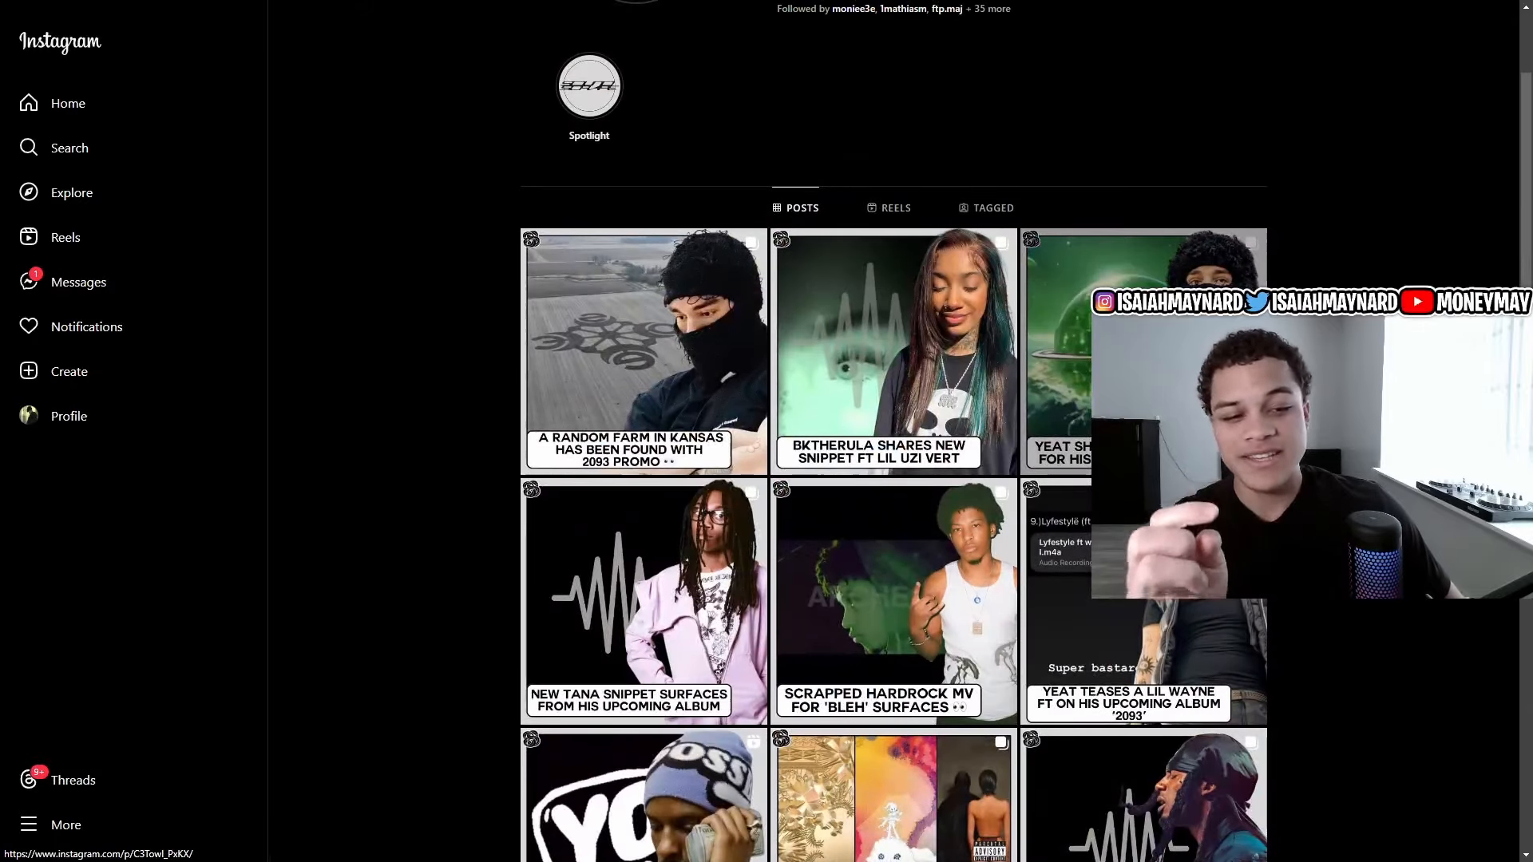
scroll(570, 486, up, 3)
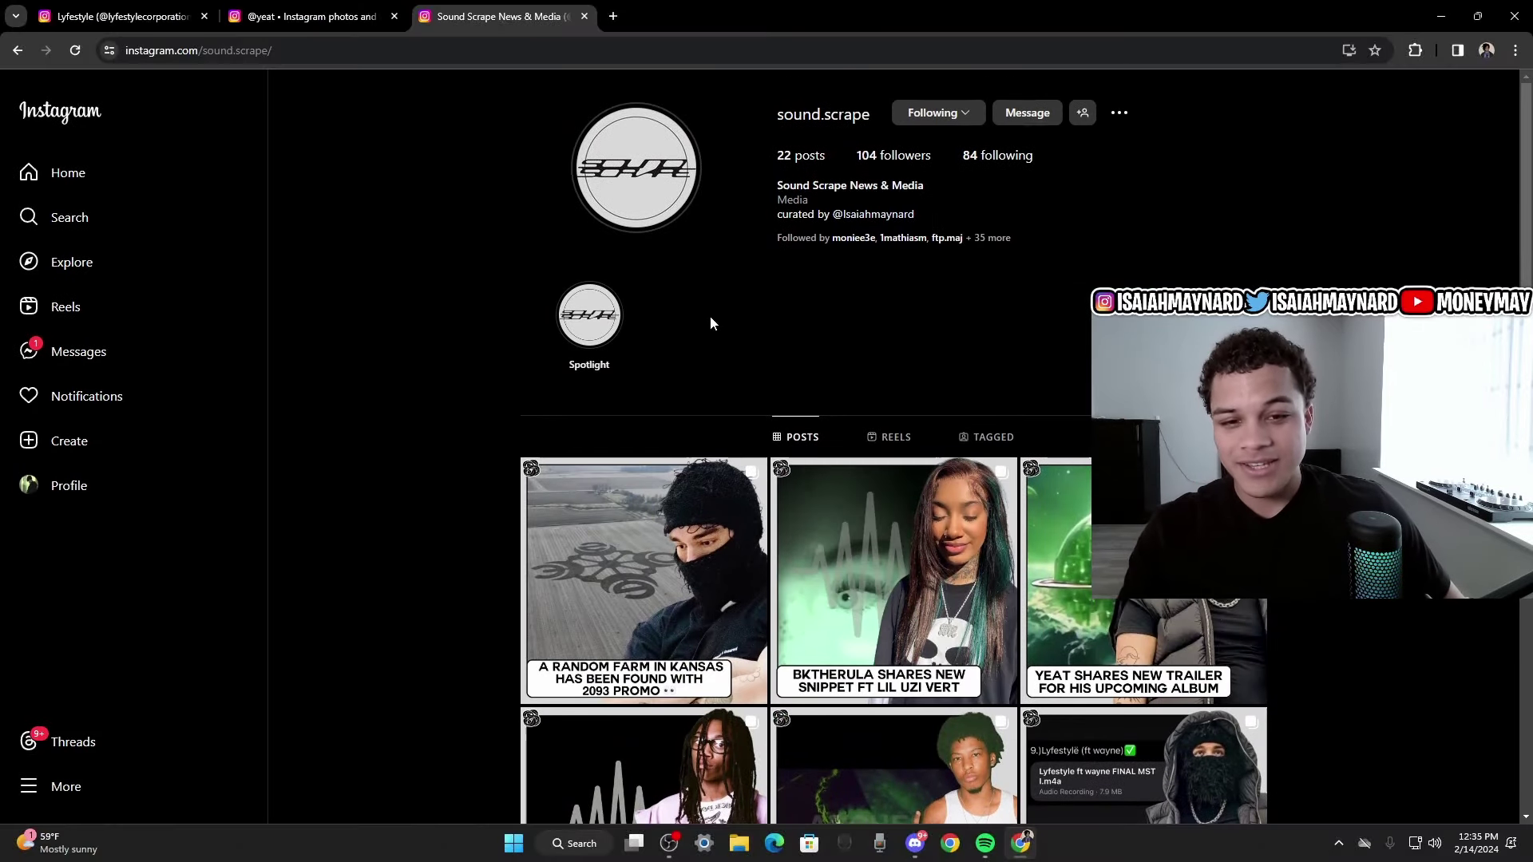
scroll(710, 315, down, 3)
scroll(839, 331, up, 3)
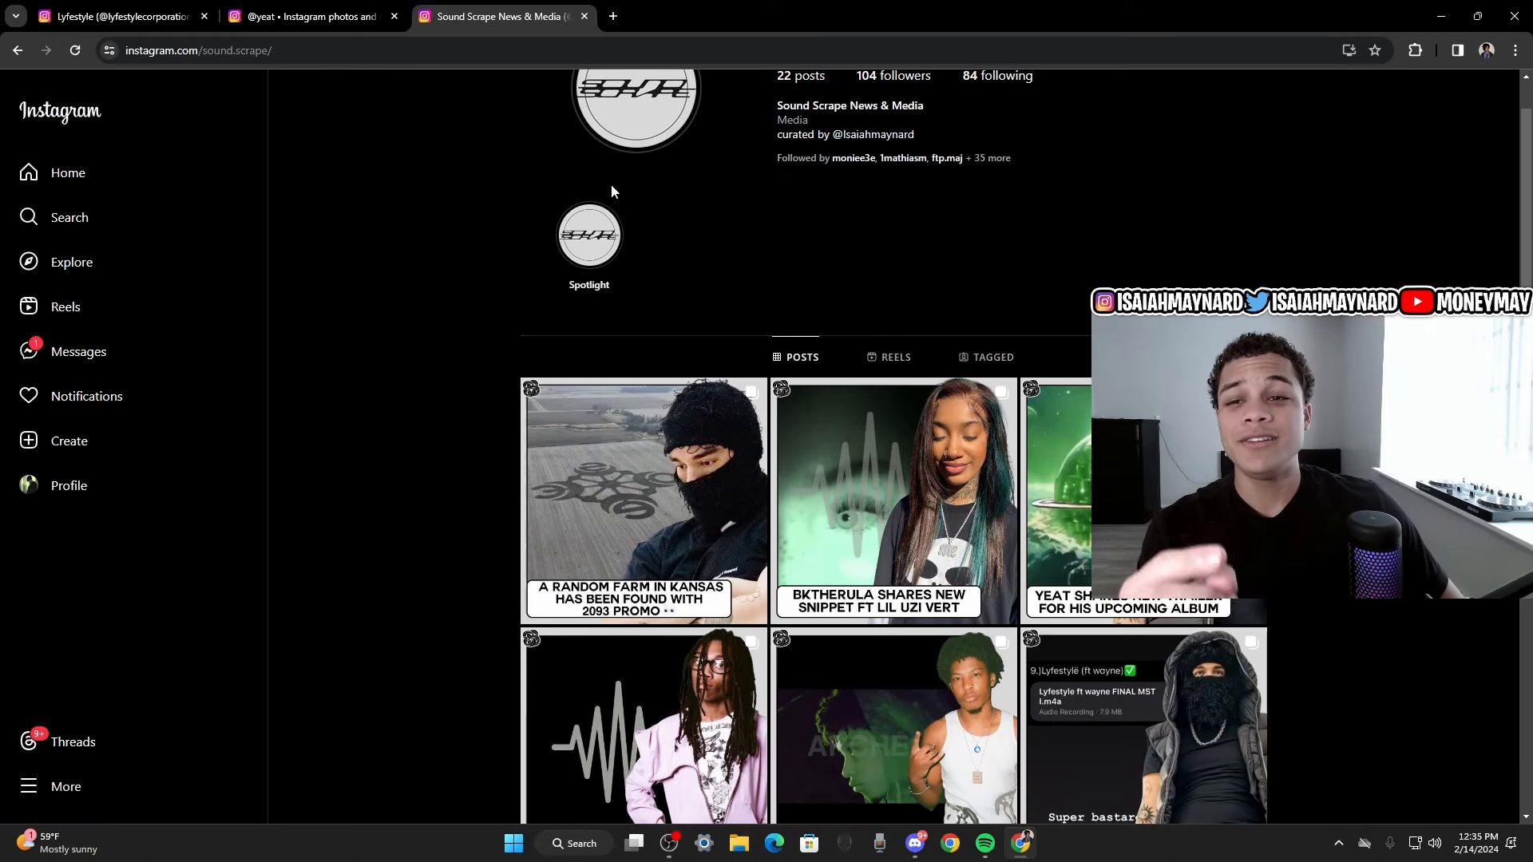
scroll(611, 190, up, 2)
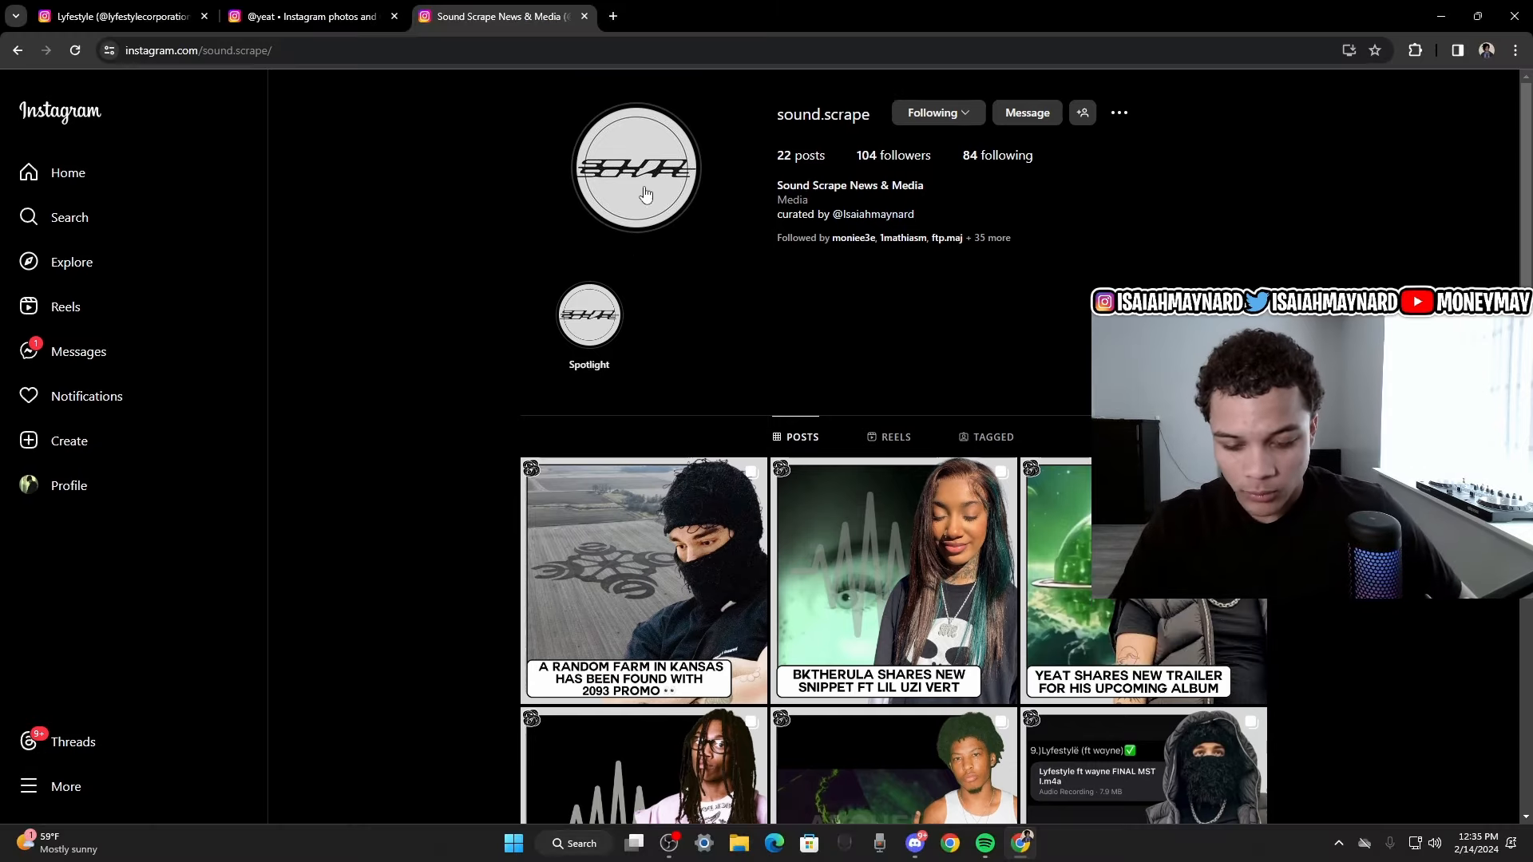
key(ctrl+t)
text(aft)
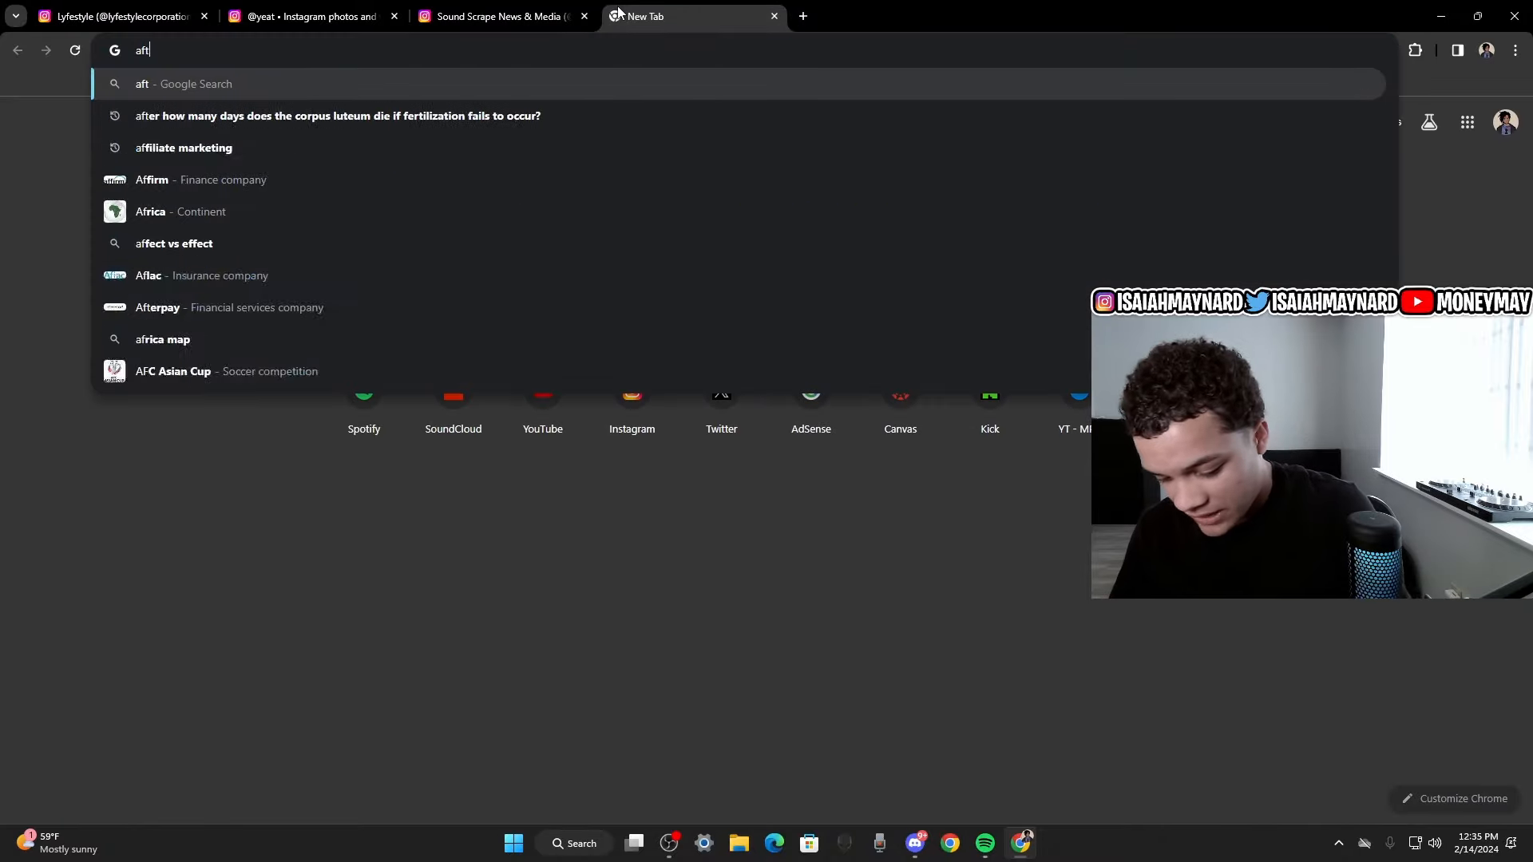
text(erlyfe yeat )
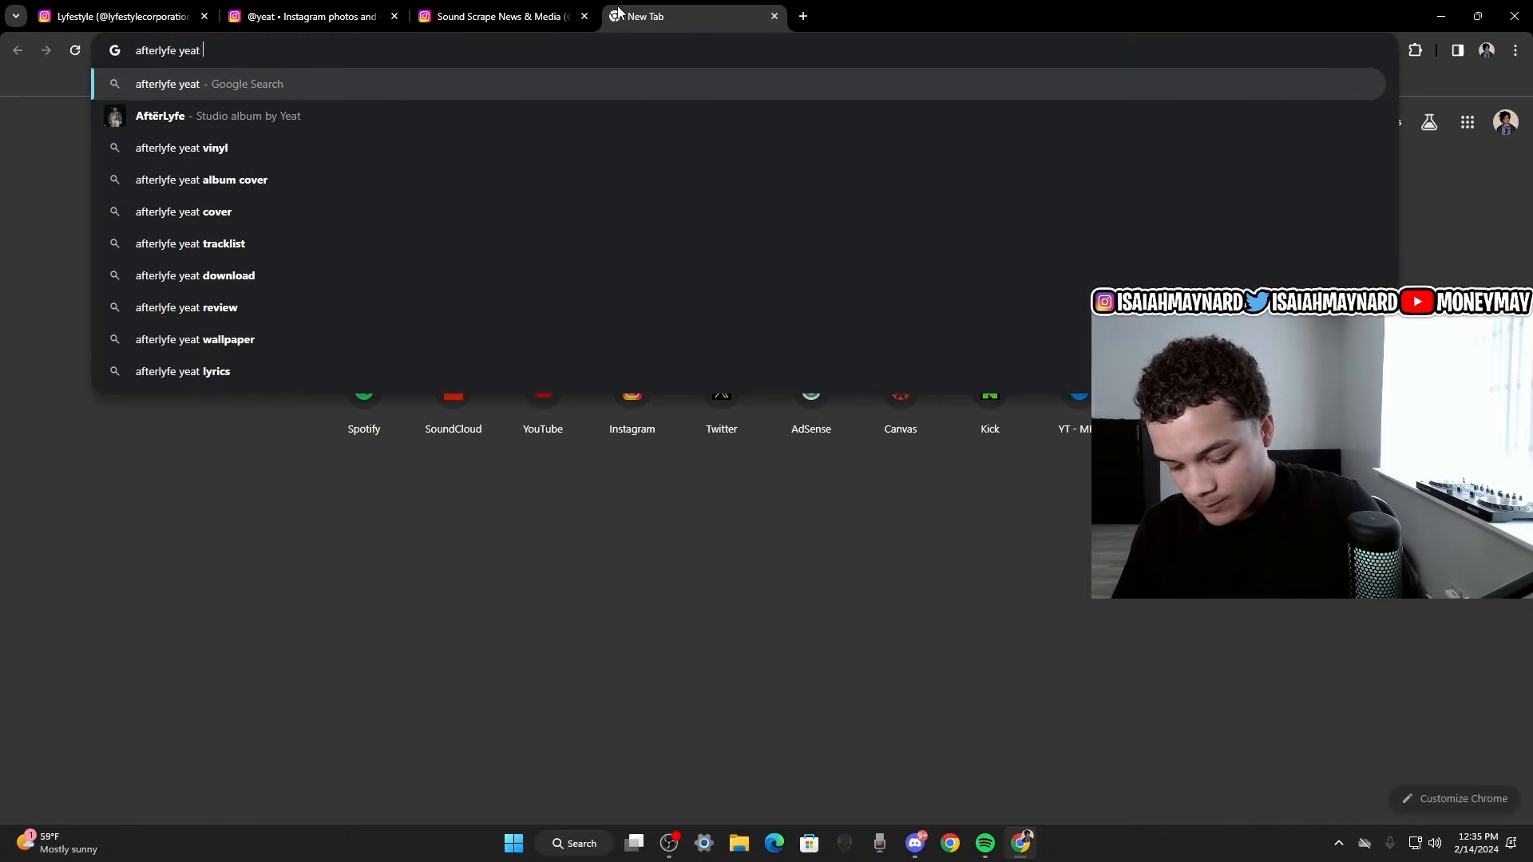
text(album sales fist wel)
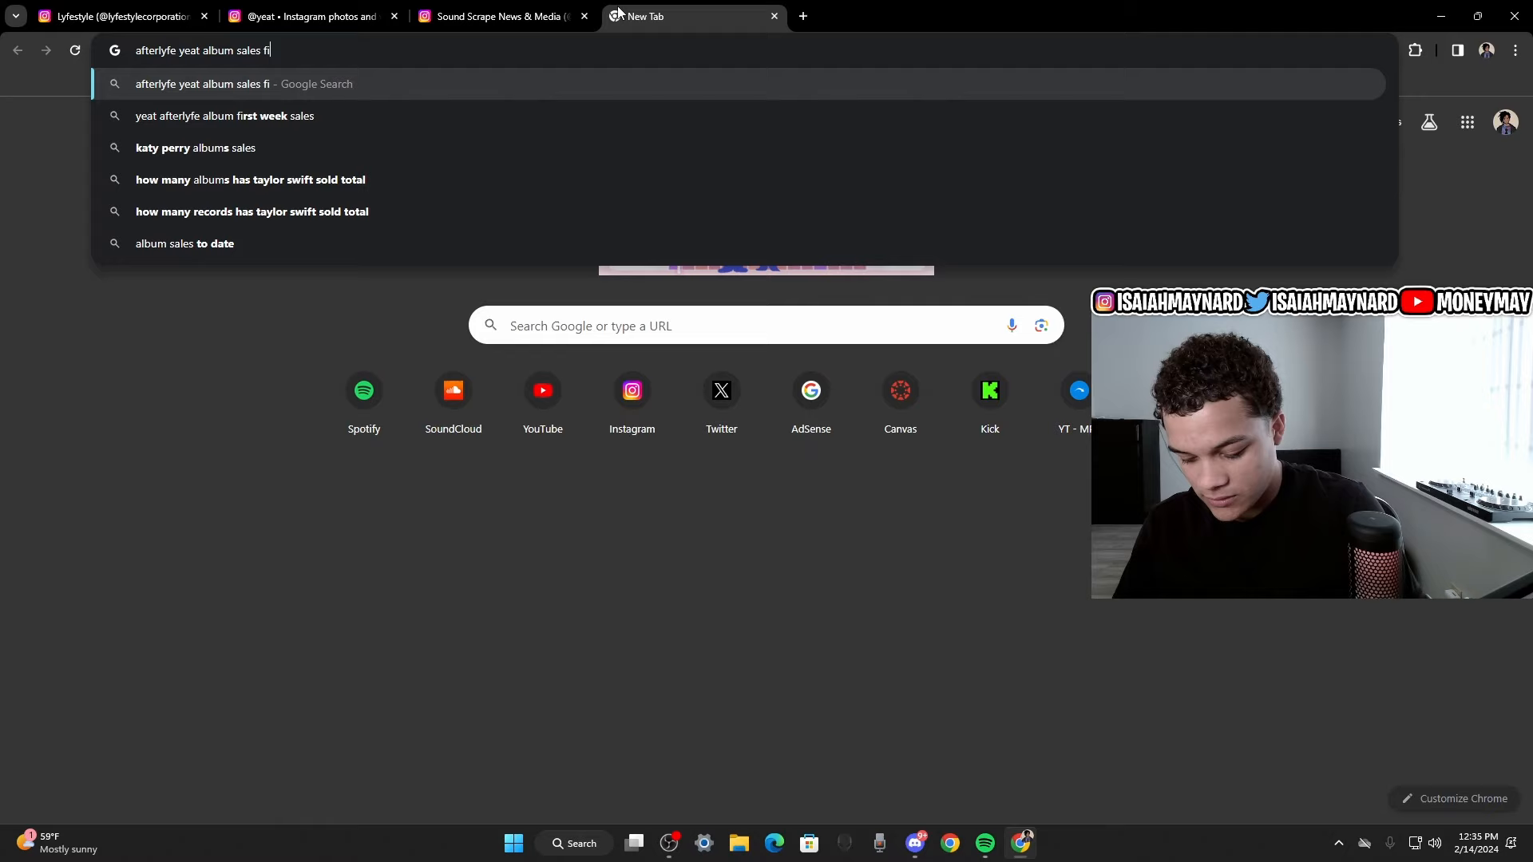
key(Return)
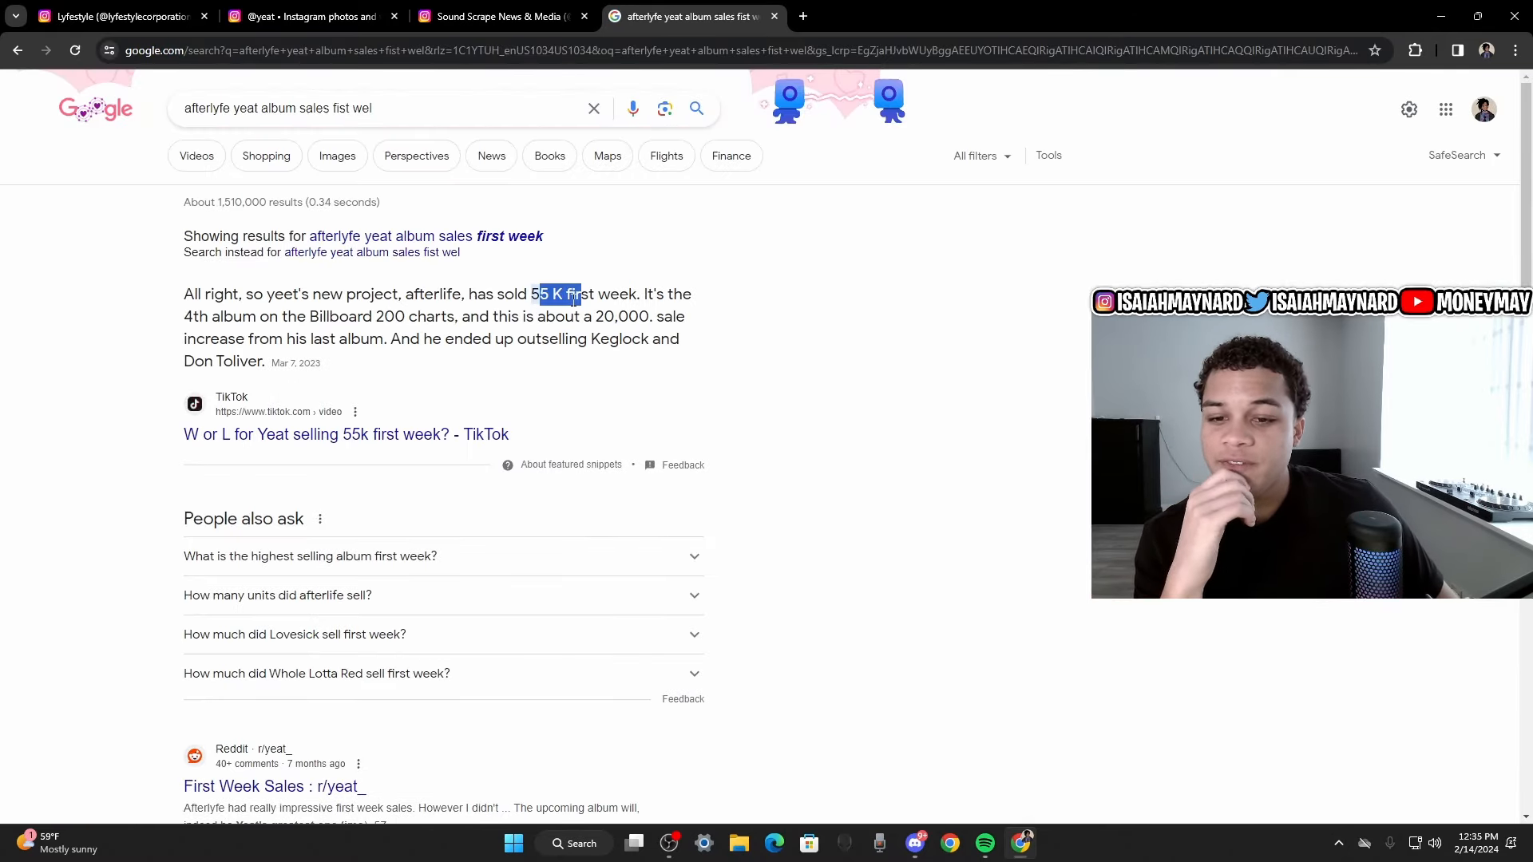
click(775, 17)
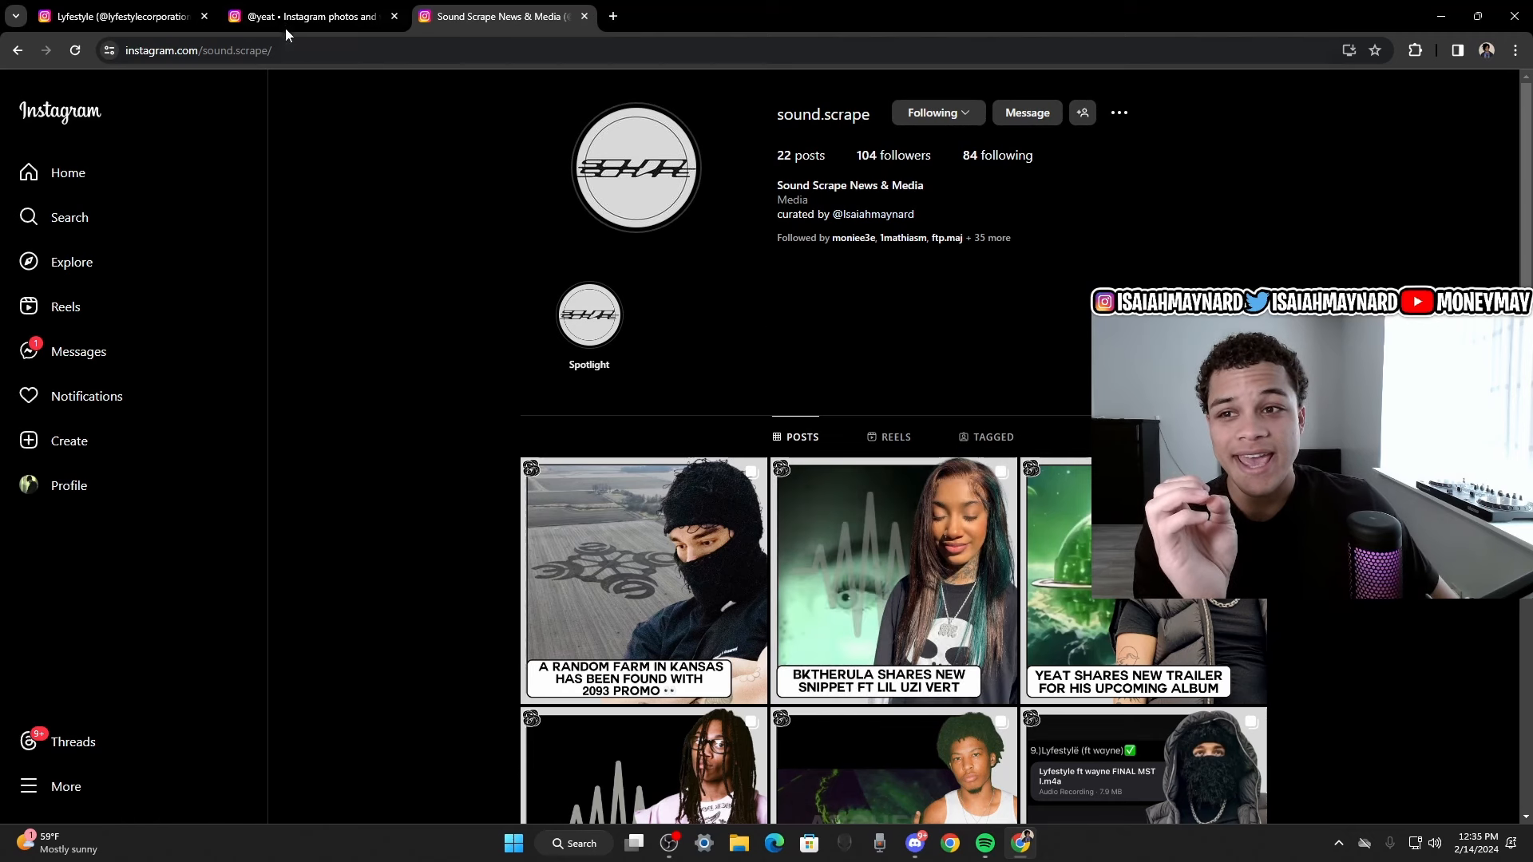
Switch to the lyfestylecorporation profile's Reels tab and briefly view the crop-field reel.
click(312, 16)
click(133, 15)
scroll(949, 533, down, 3)
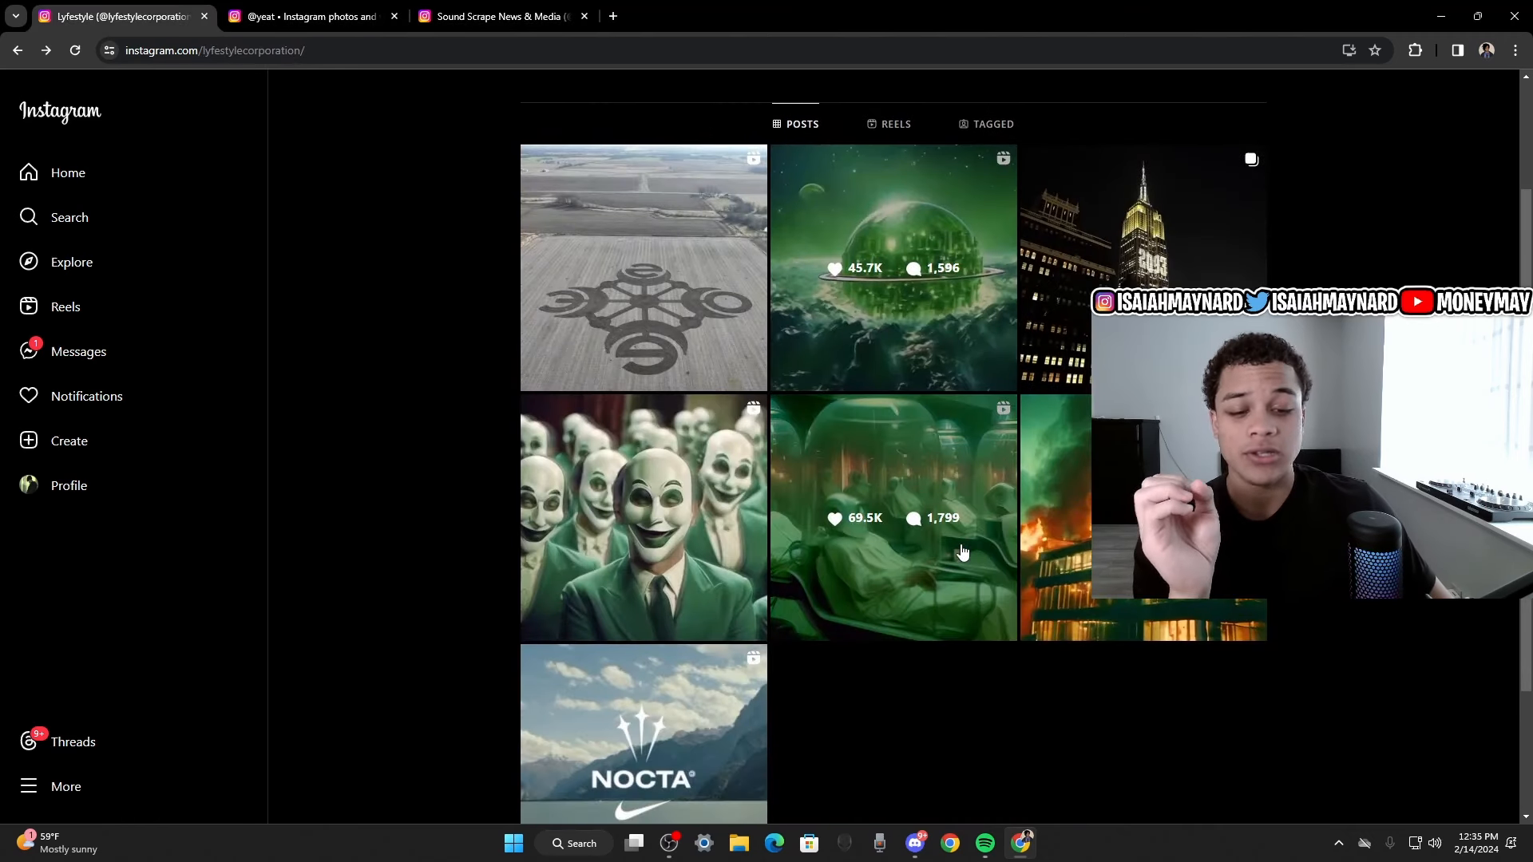
scroll(949, 534, up, 3)
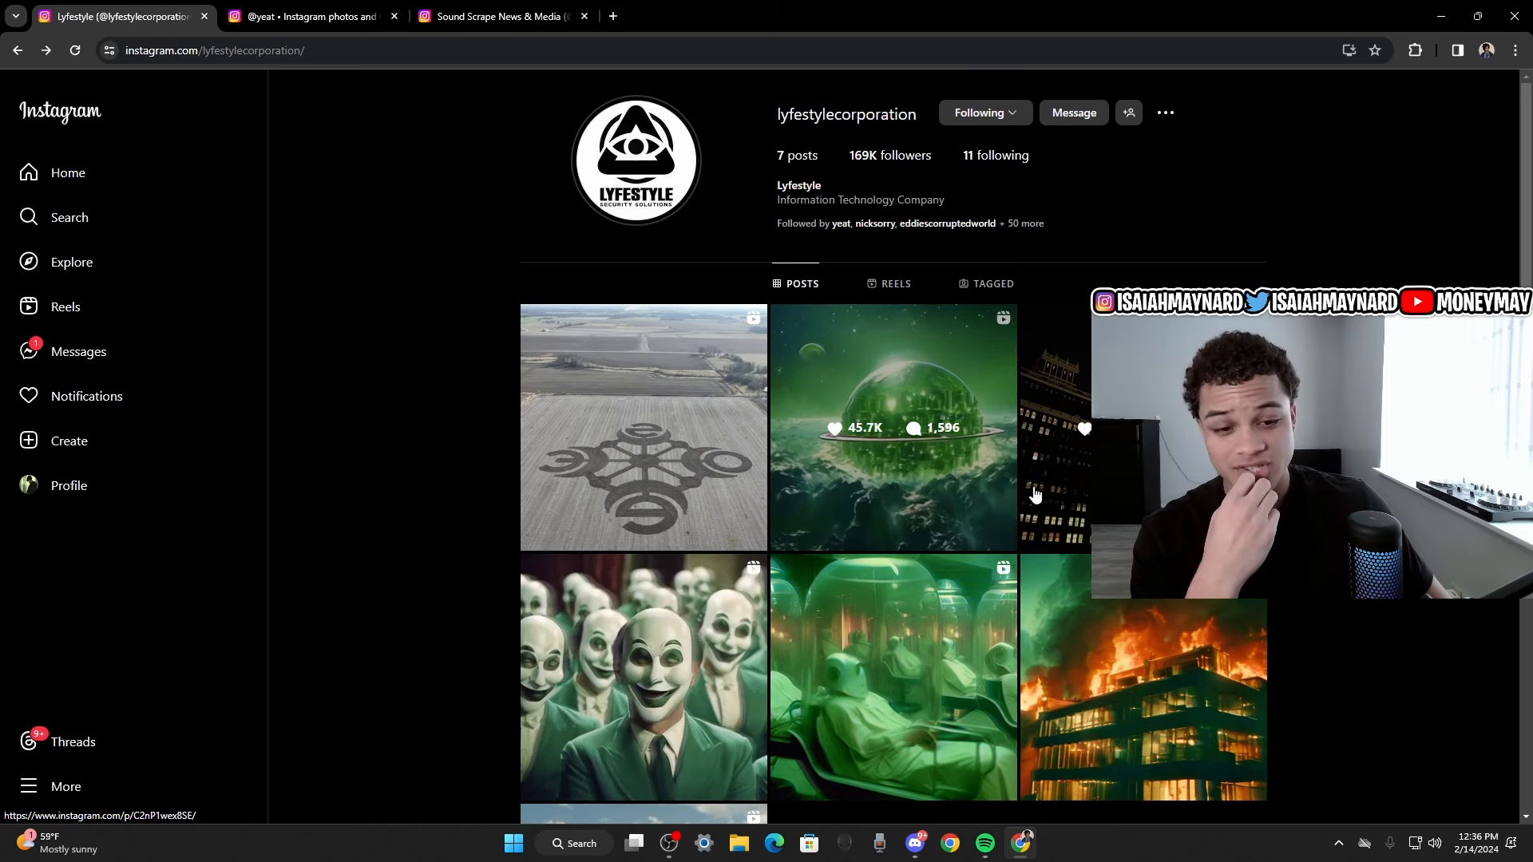
click(891, 284)
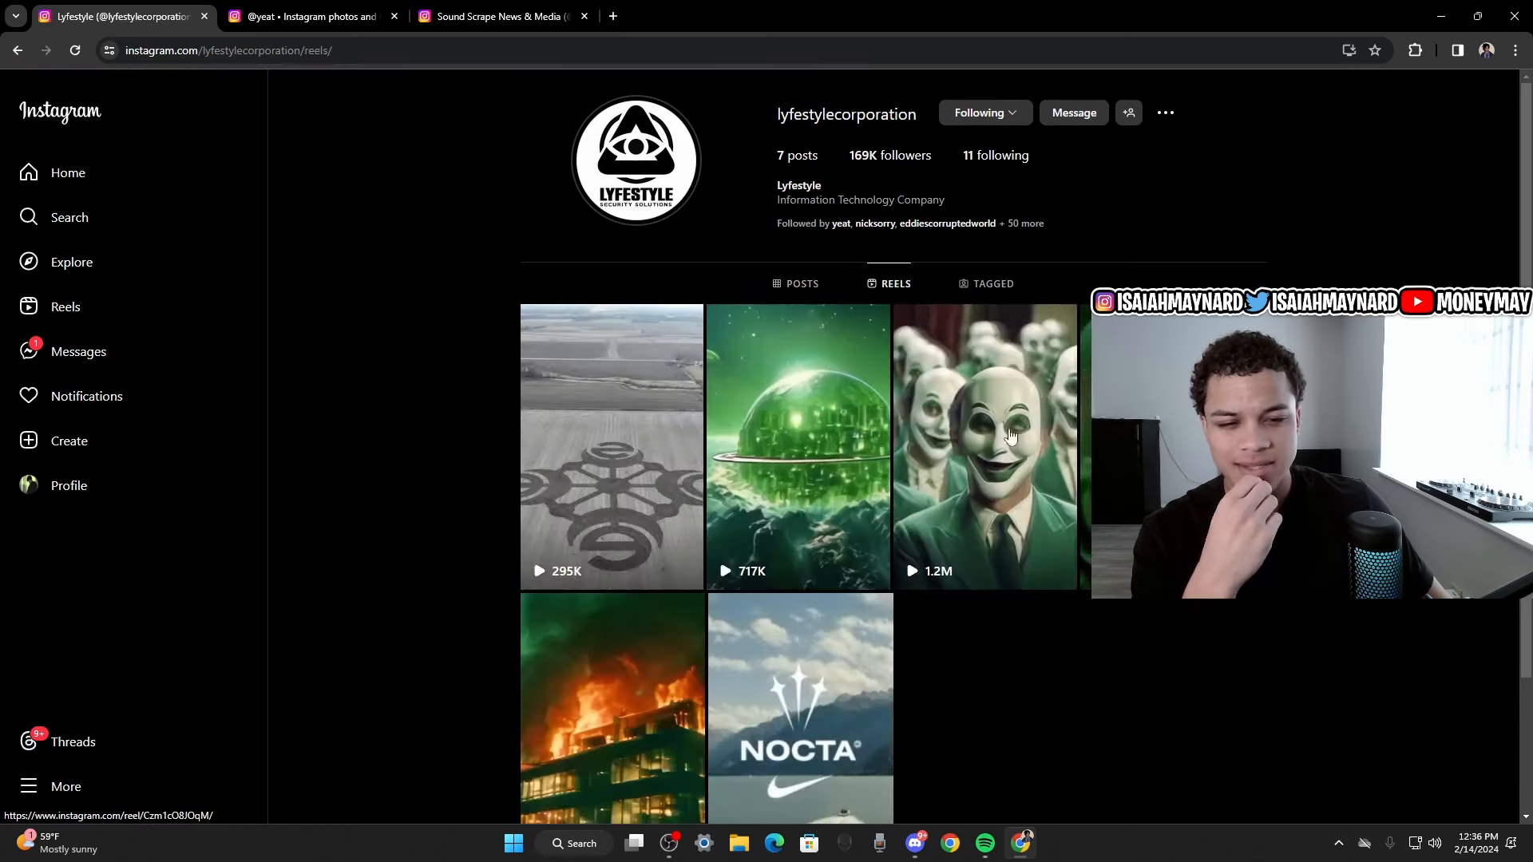
scroll(816, 470, down, 1)
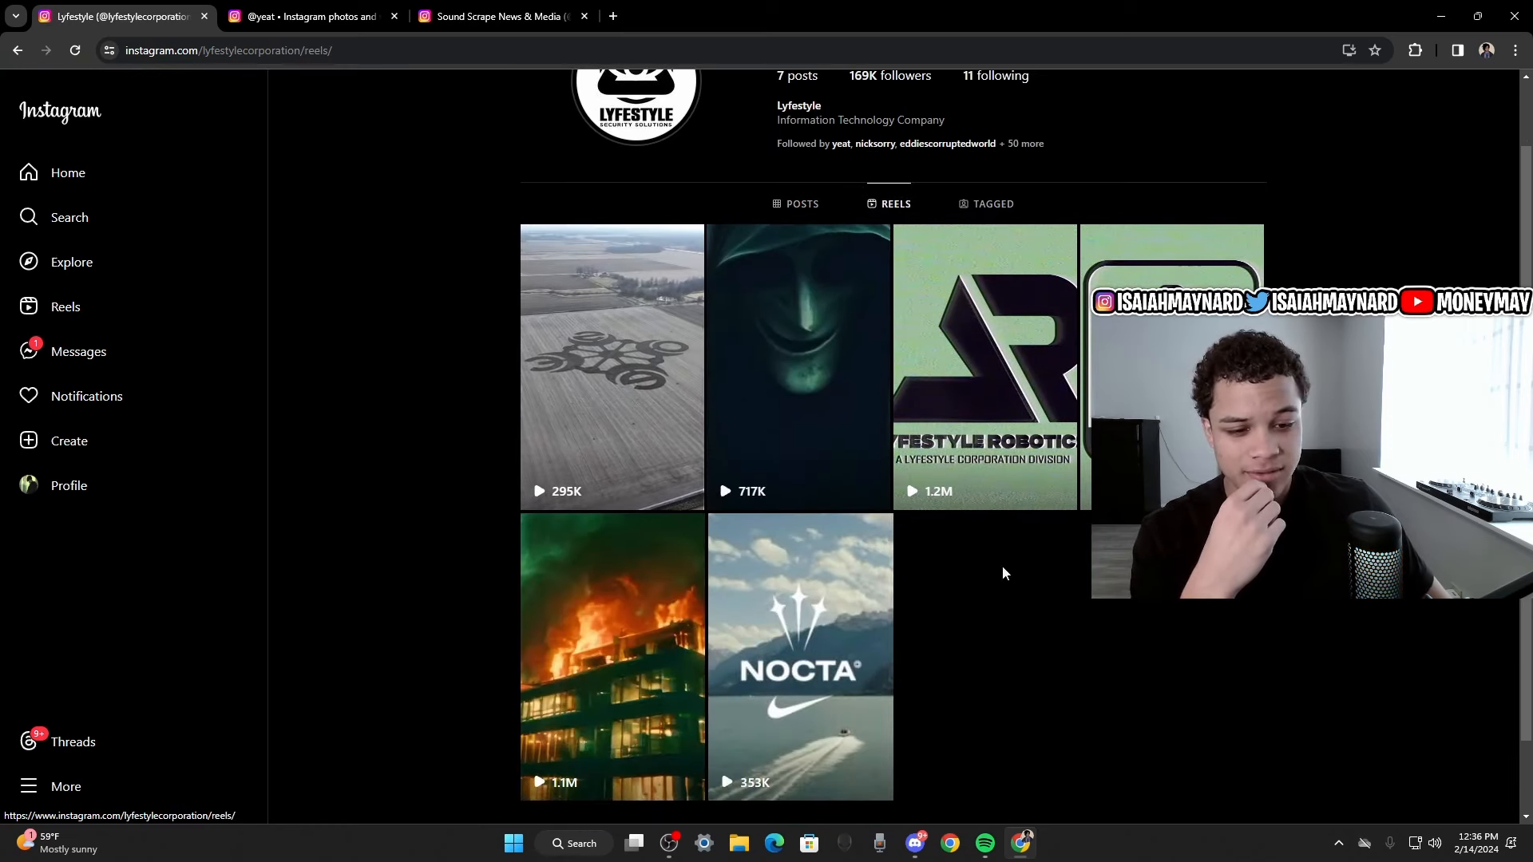
scroll(816, 471, down, 2)
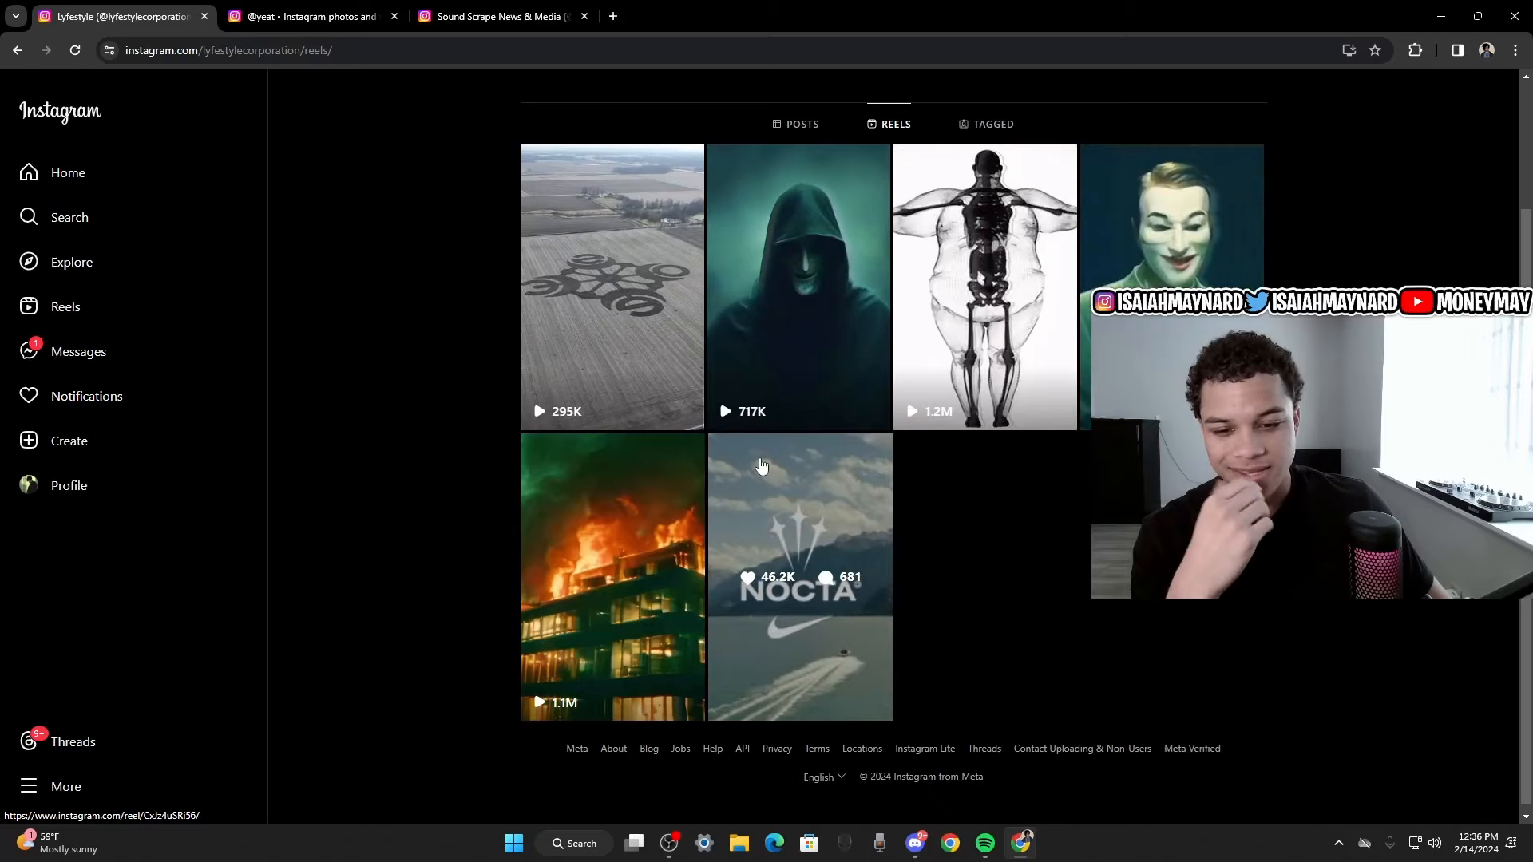
scroll(672, 581, up, 3)
click(635, 480)
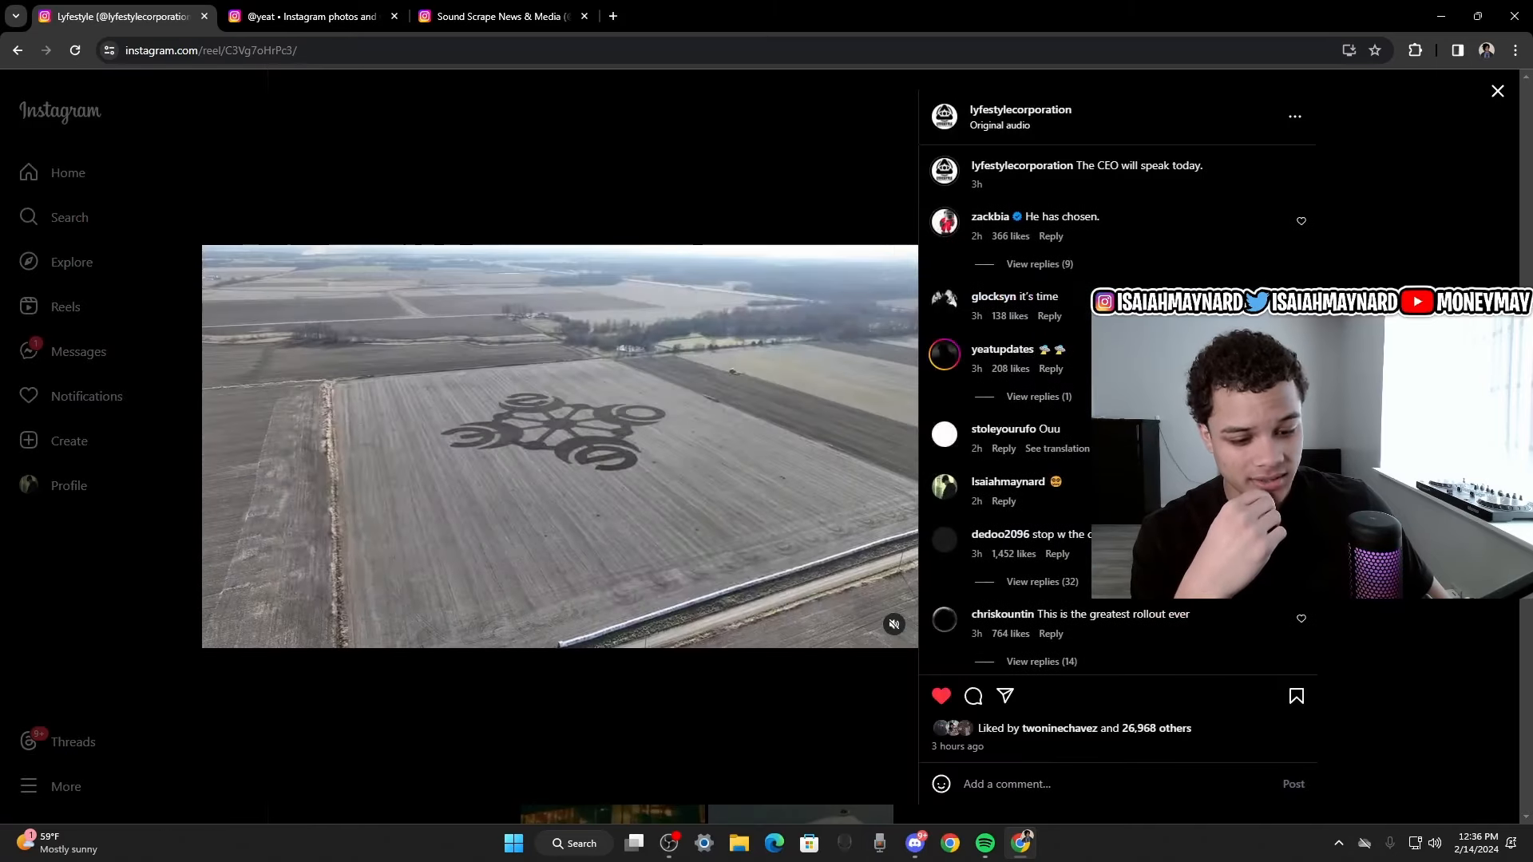
key(Escape)
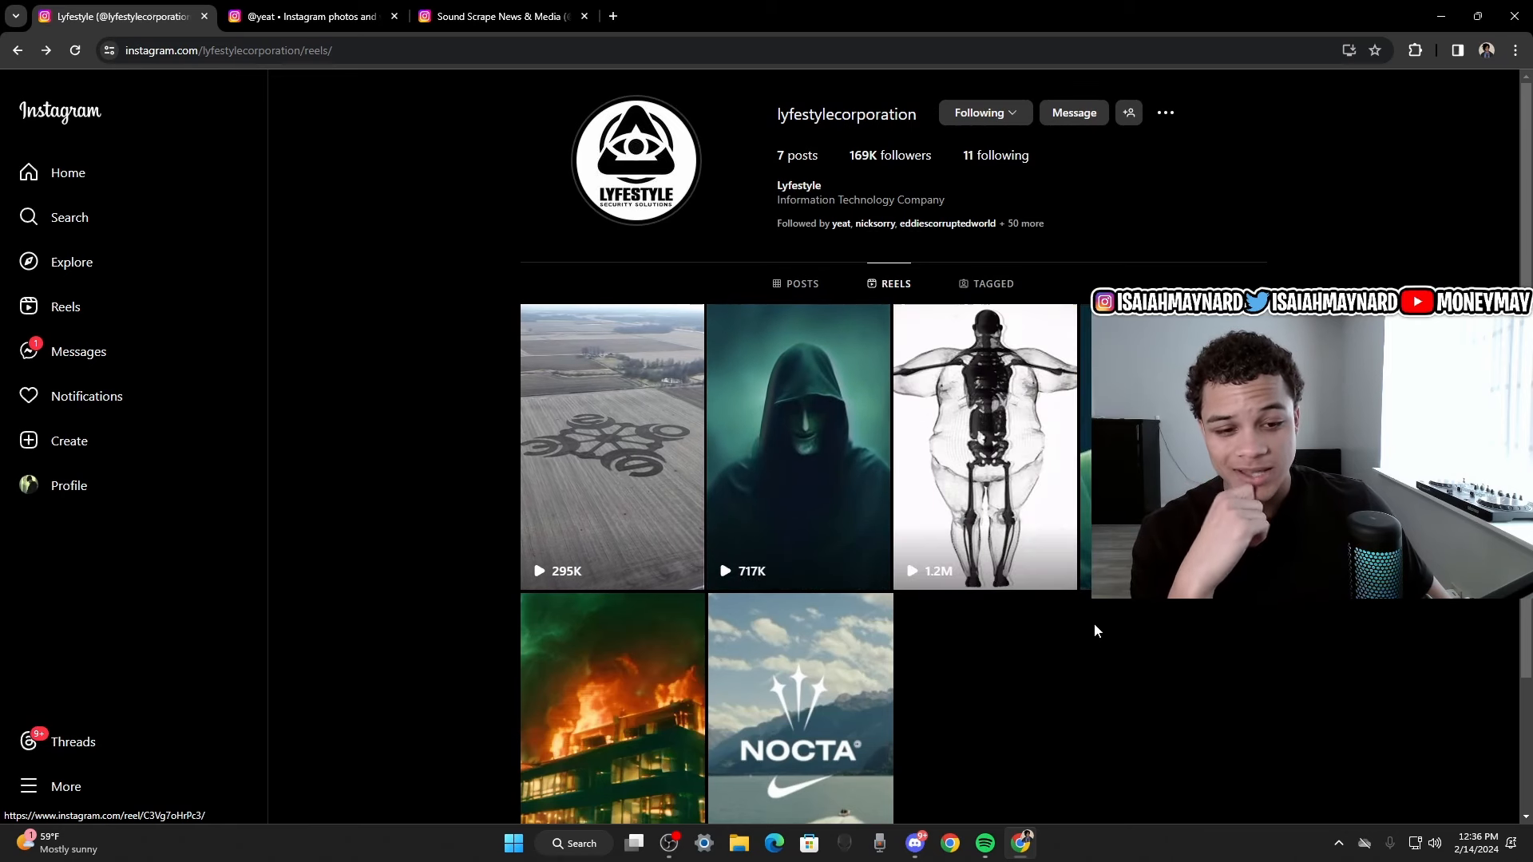
Switch the lyfestylecorporation profile back to its posts grid.
click(800, 285)
mouse_move(893, 427)
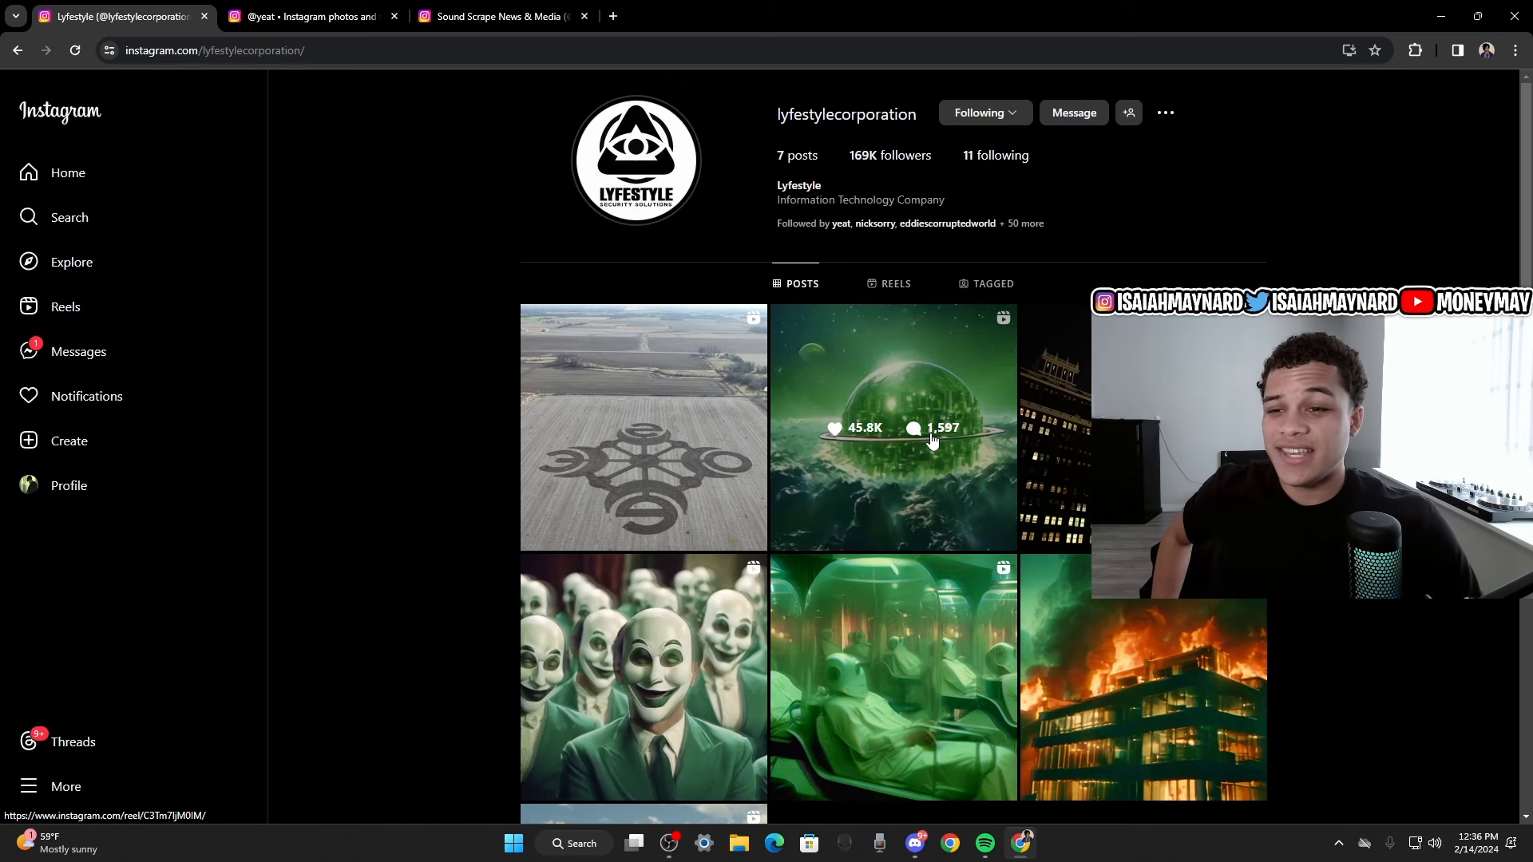
Bring up Spotify, search for Drake and open his For All The Dogs album.
click(984, 844)
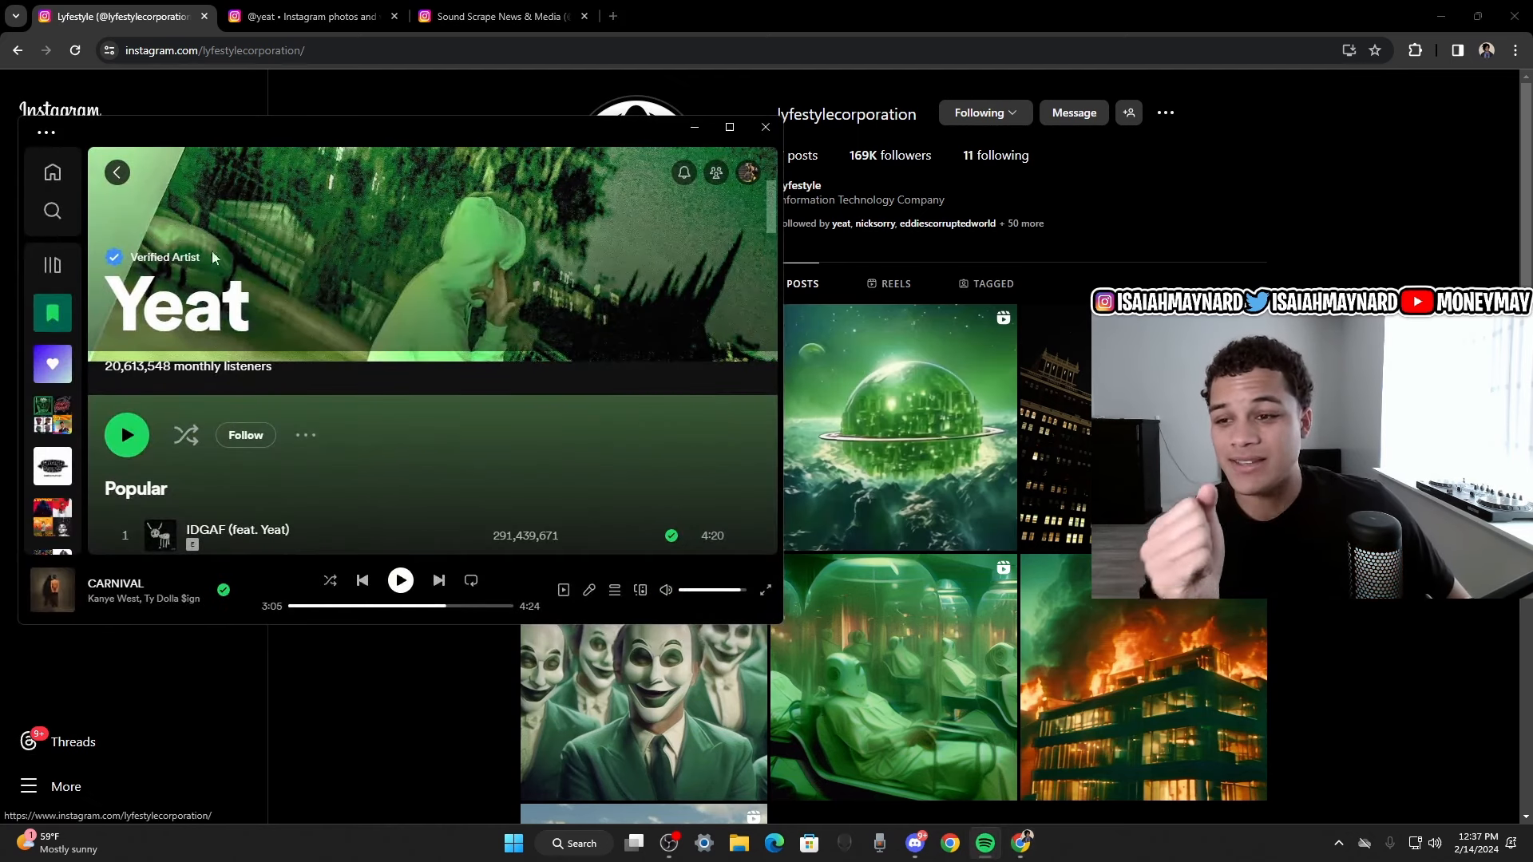
scroll(341, 365, down, 2)
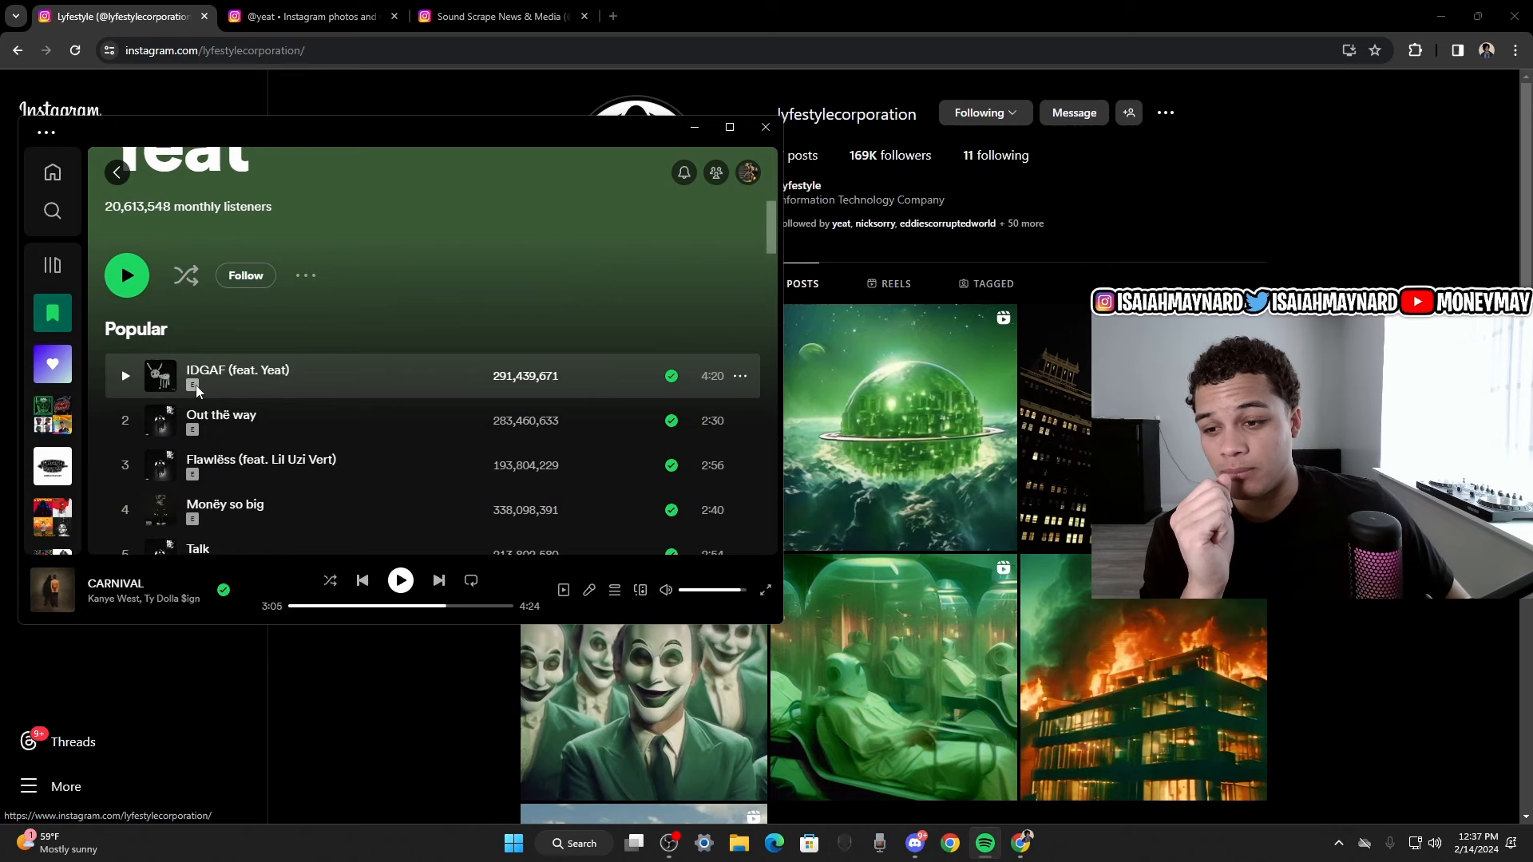
click(52, 209)
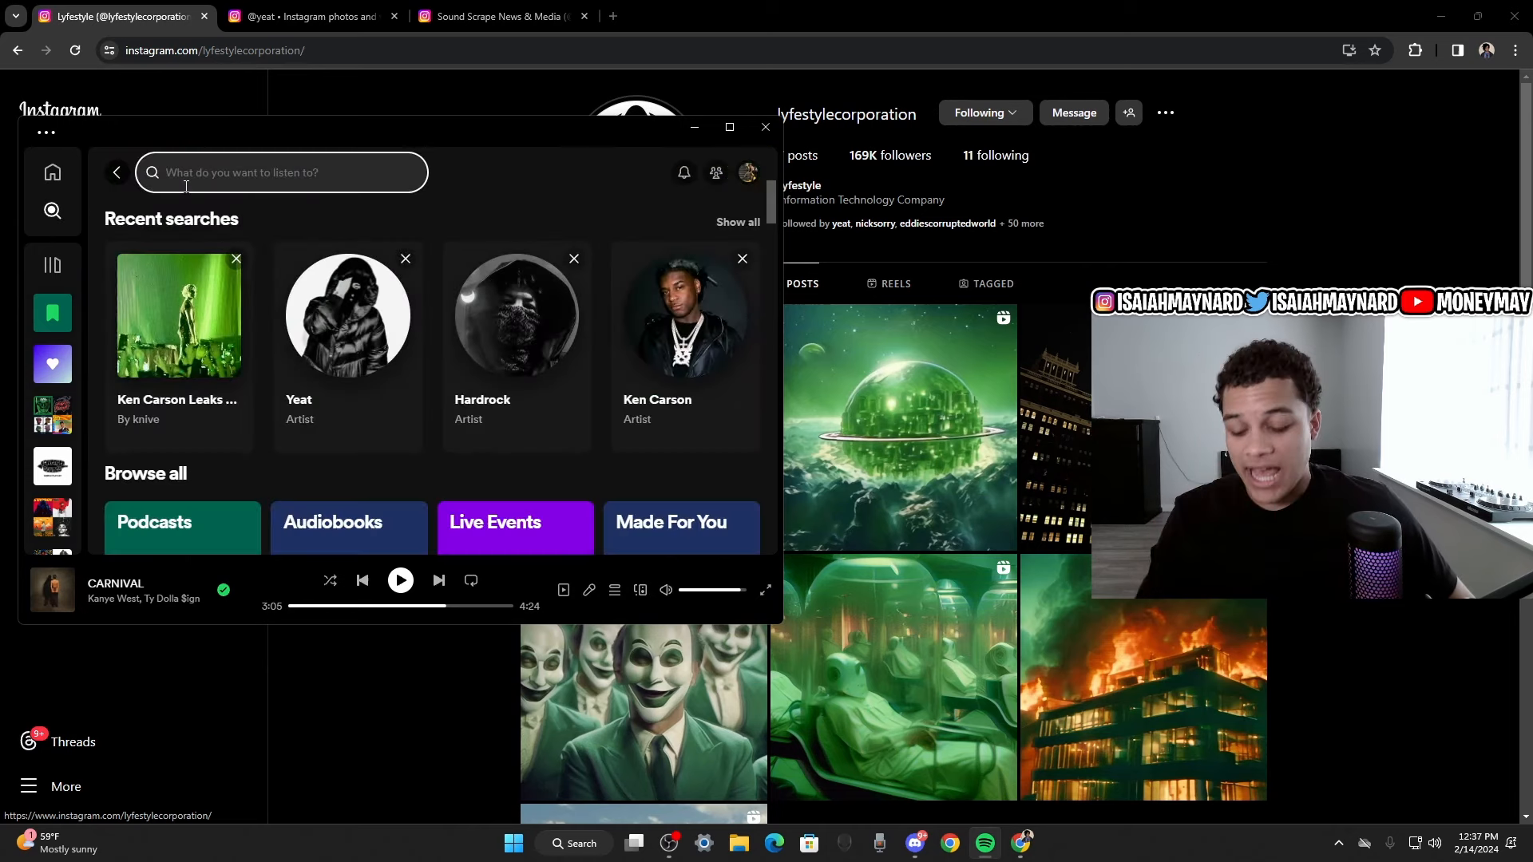
text(s)
key(BackSpace)
text(drake)
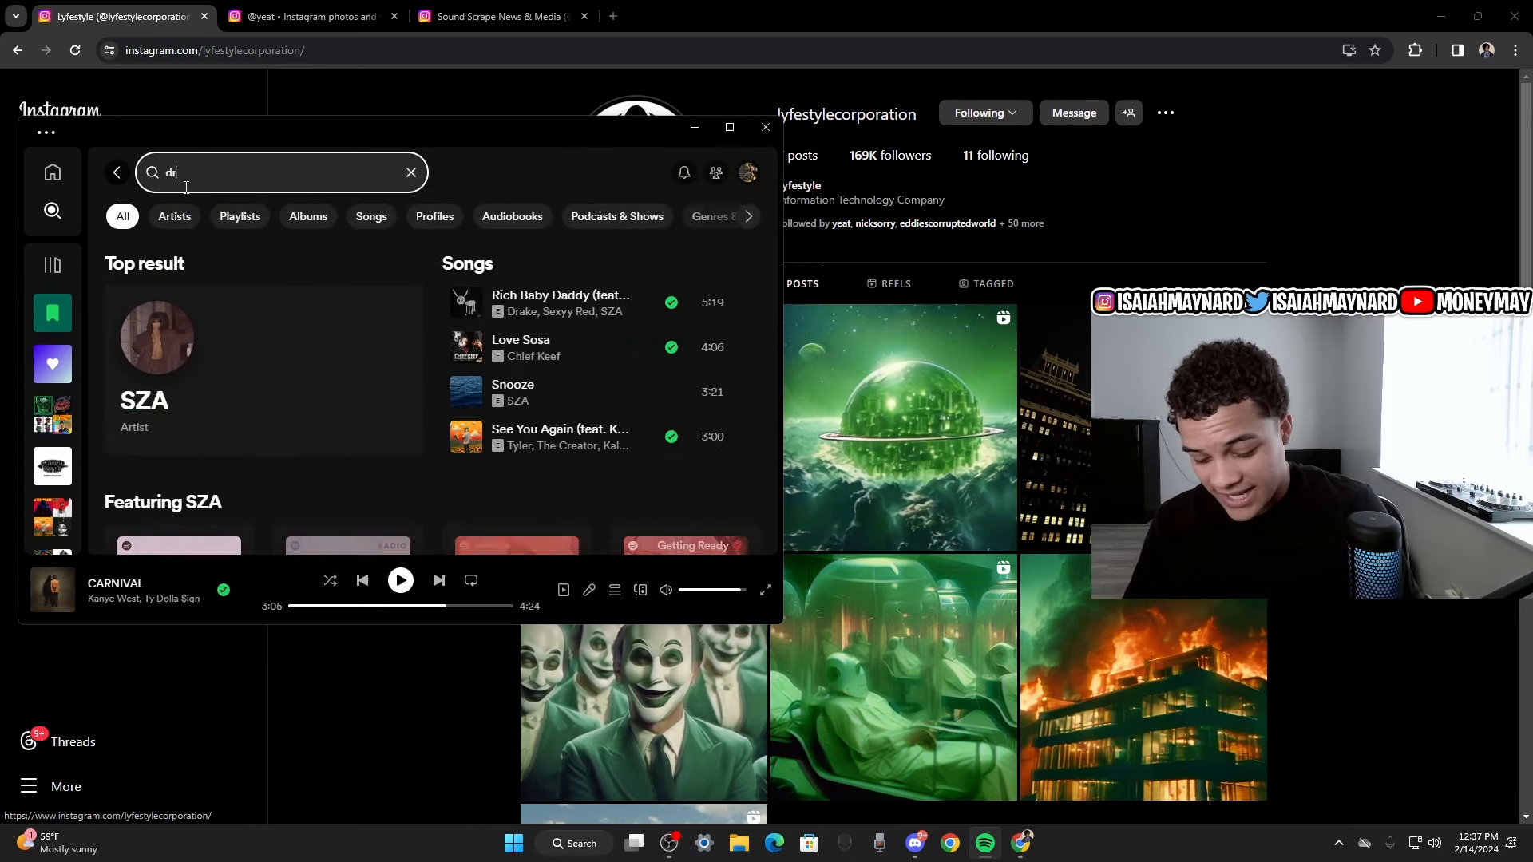
click(255, 330)
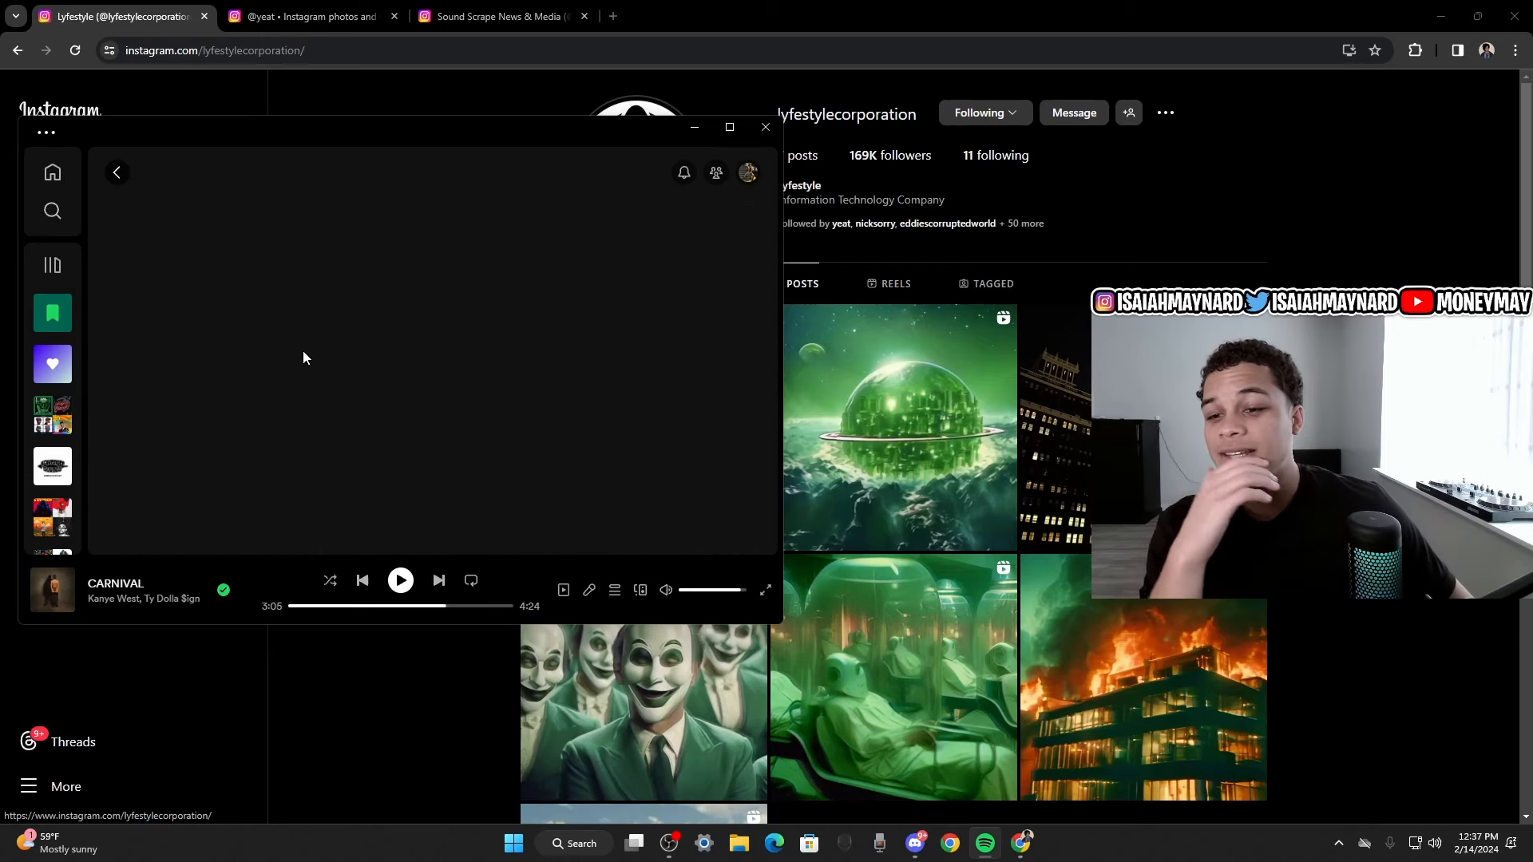
scroll(434, 370, down, 5)
scroll(434, 370, down, 8)
click(341, 406)
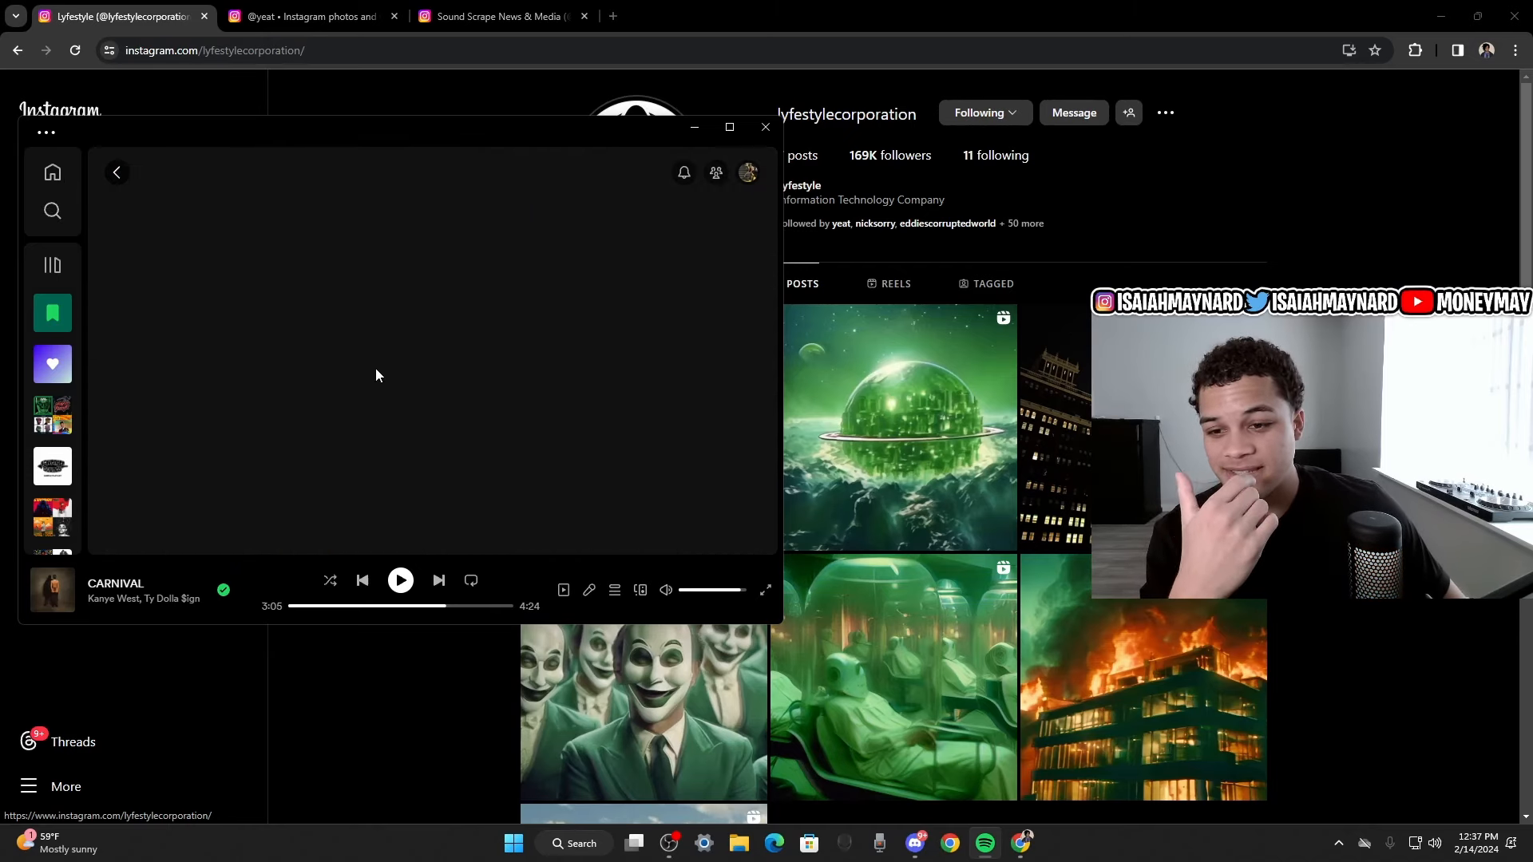
scroll(487, 410, down, 2)
scroll(589, 326, down, 2)
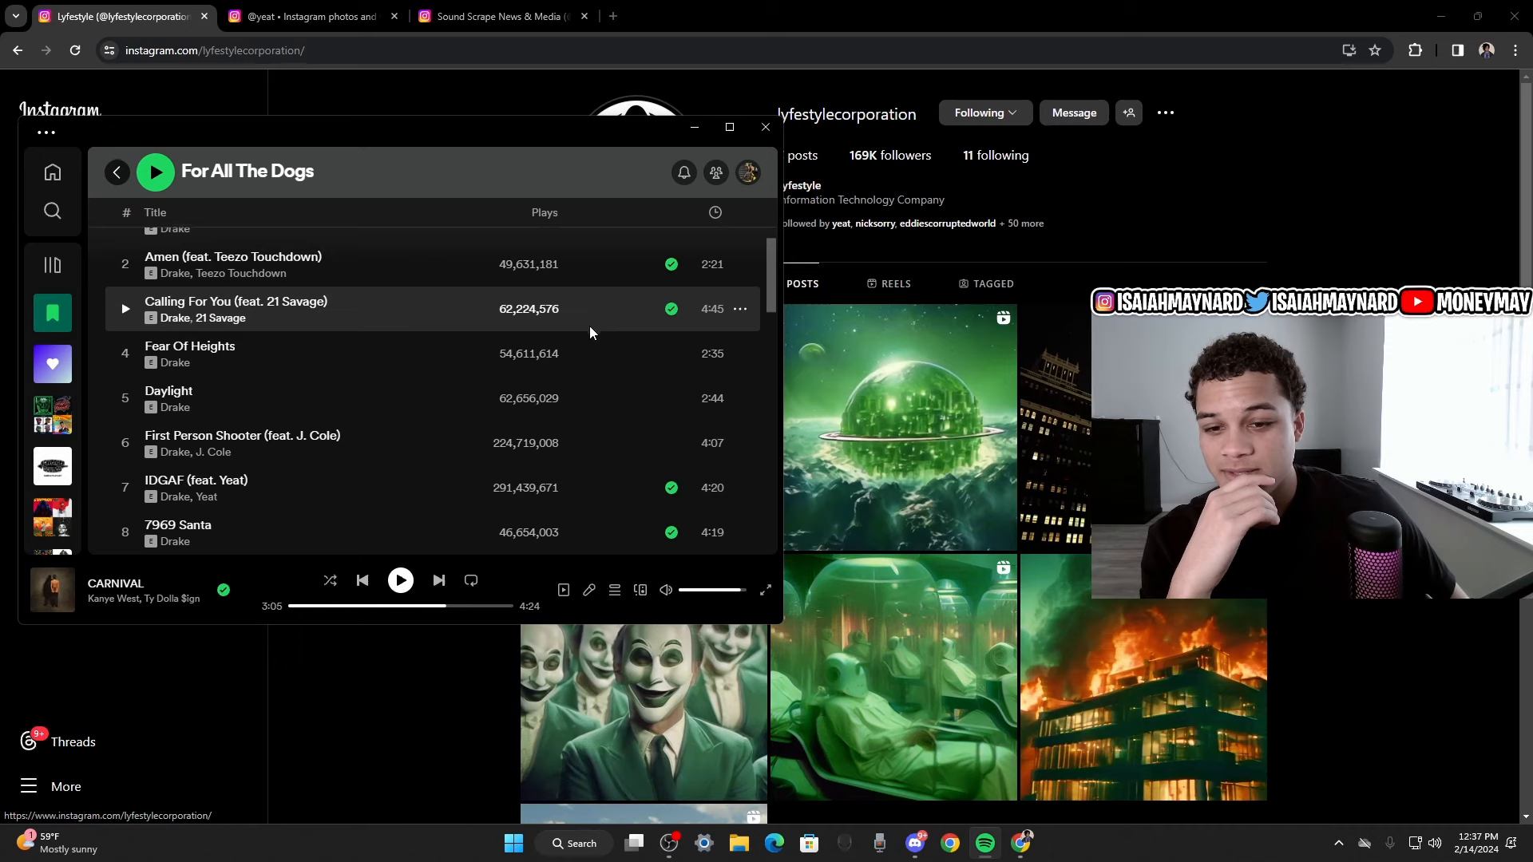
scroll(577, 293, down, 3)
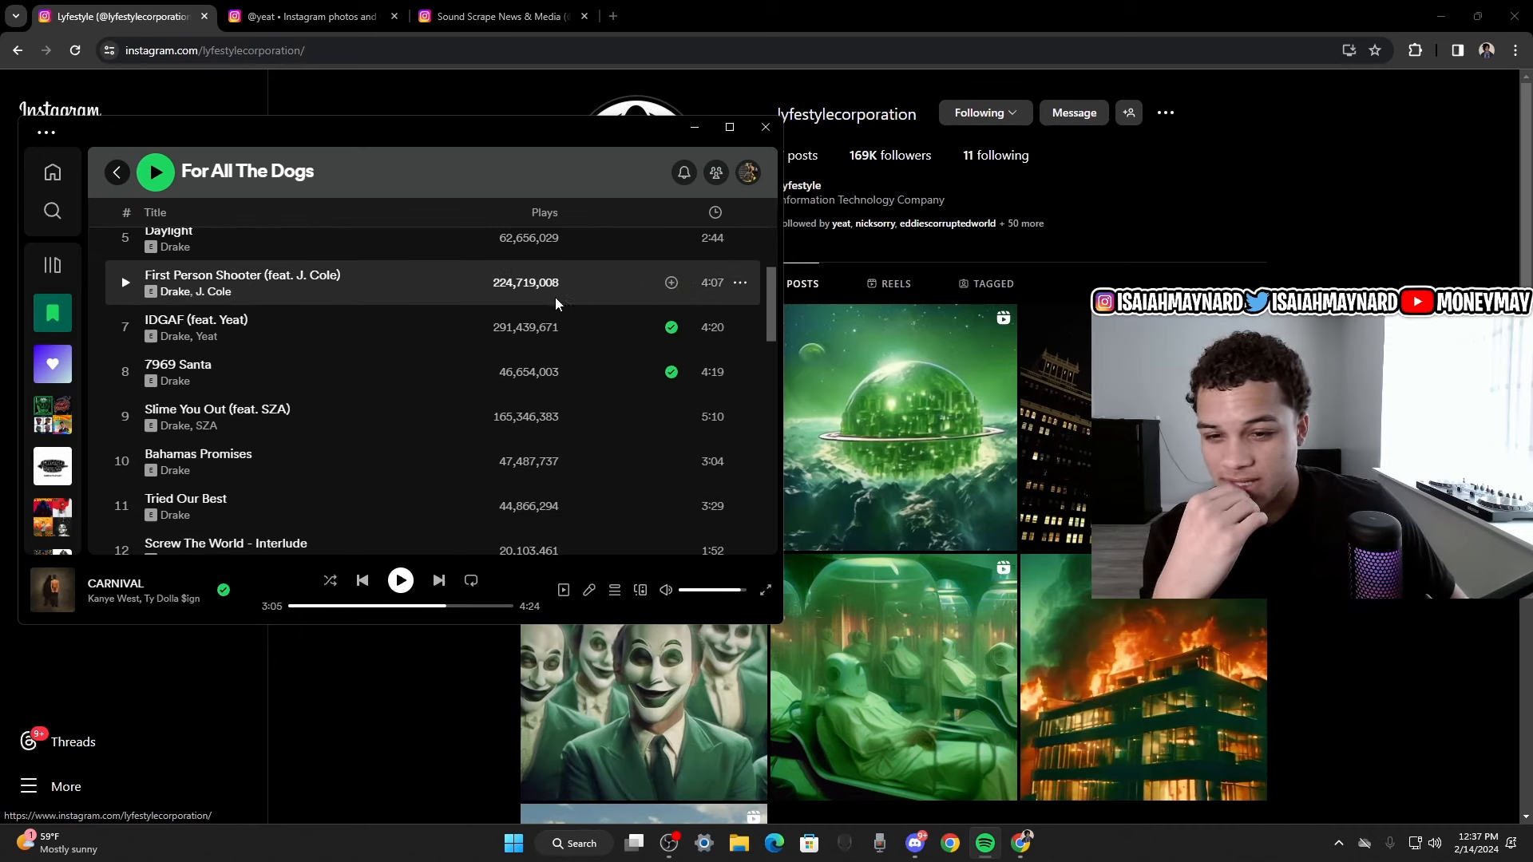
scroll(555, 297, down, 2)
scroll(555, 297, up, 1)
scroll(551, 276, up, 1)
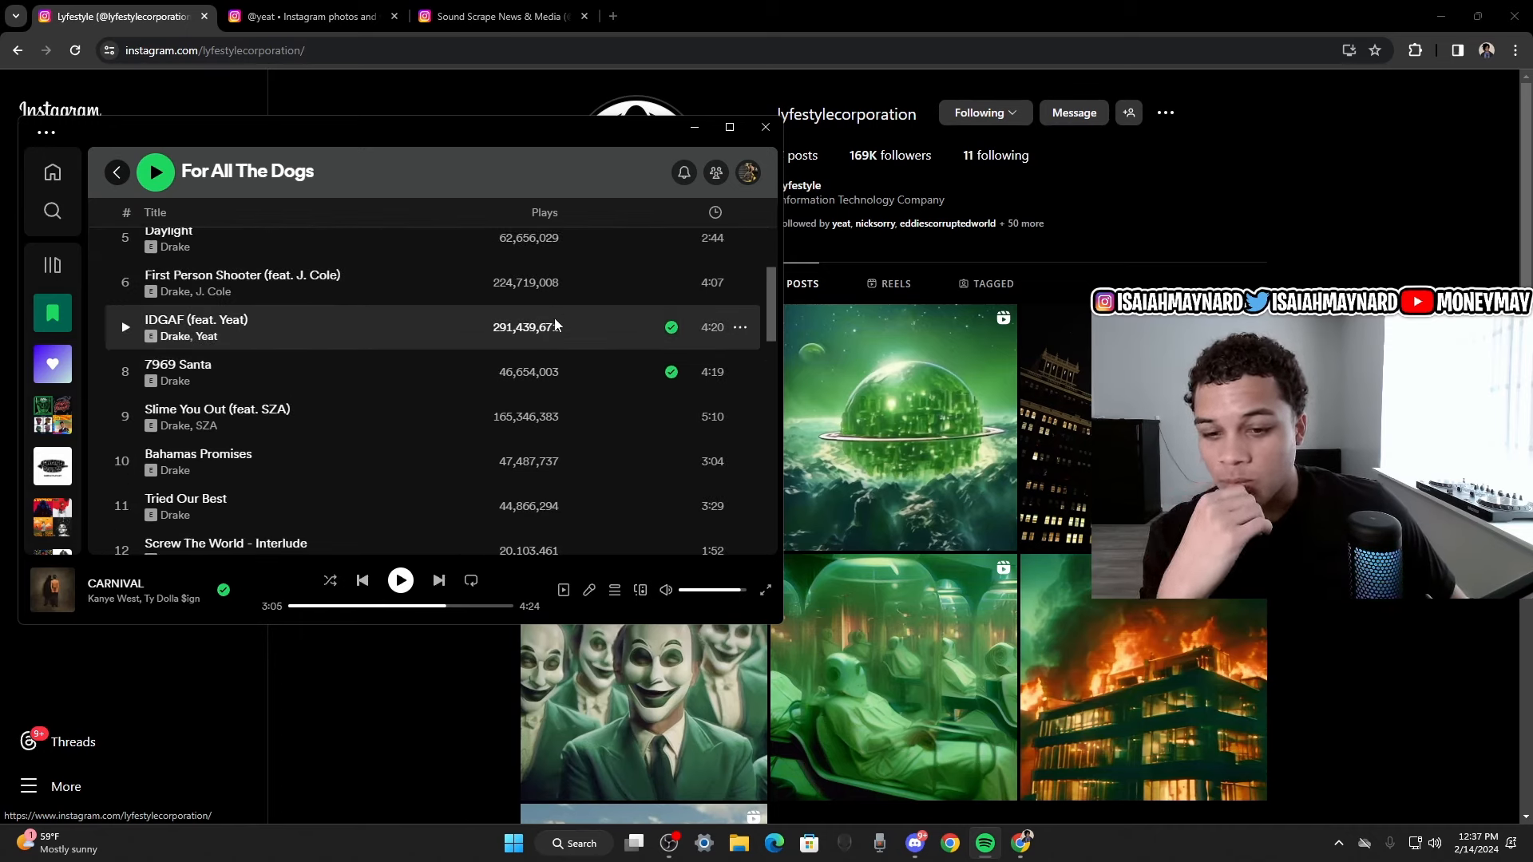
scroll(554, 326, down, 3)
scroll(558, 348, down, 3)
scroll(560, 359, down, 3)
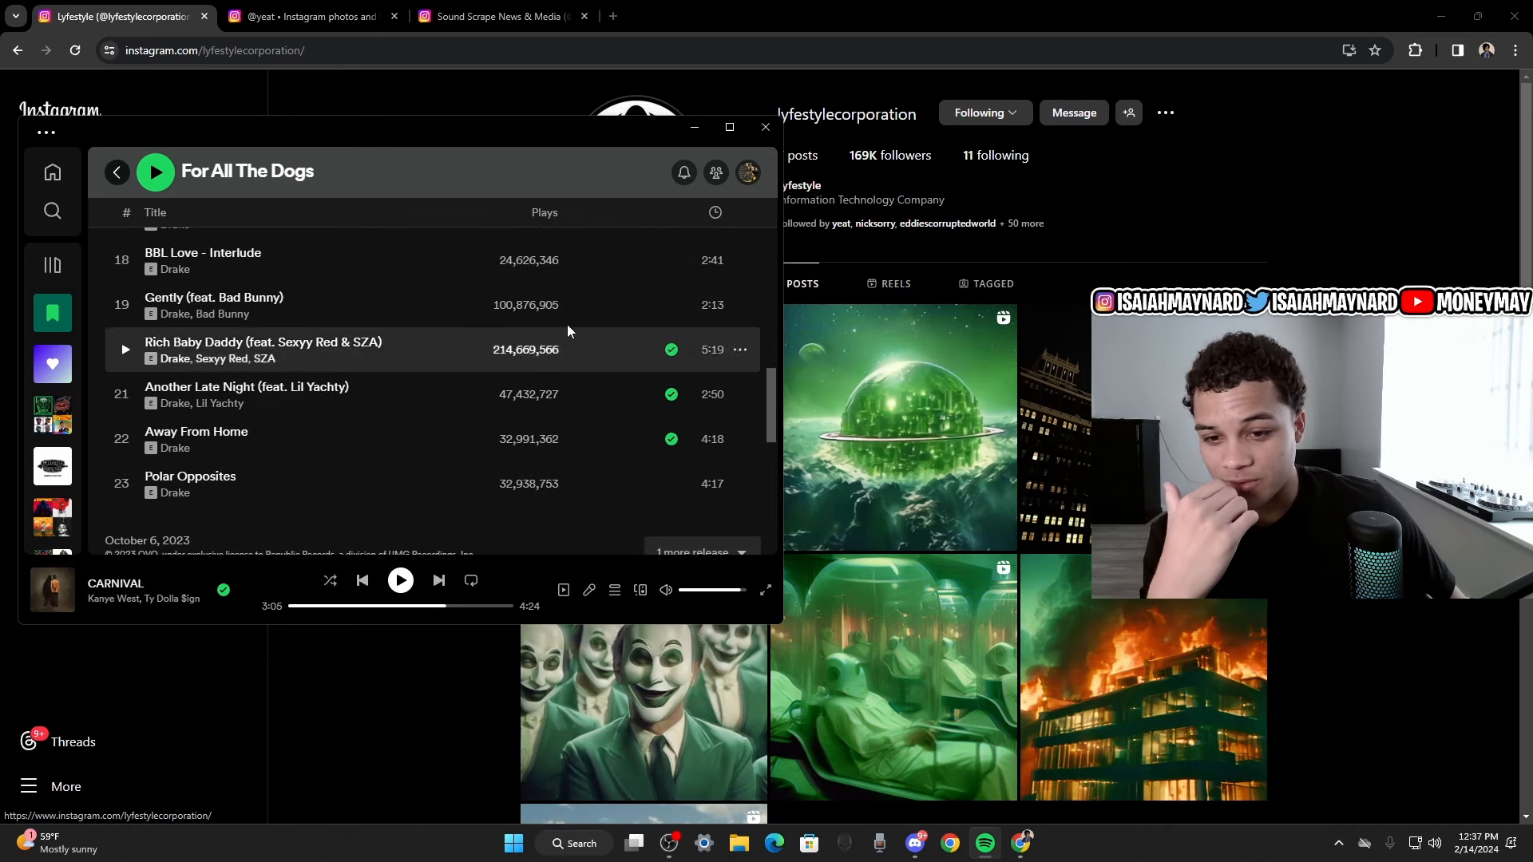
scroll(571, 412, up, 3)
scroll(572, 405, up, 2)
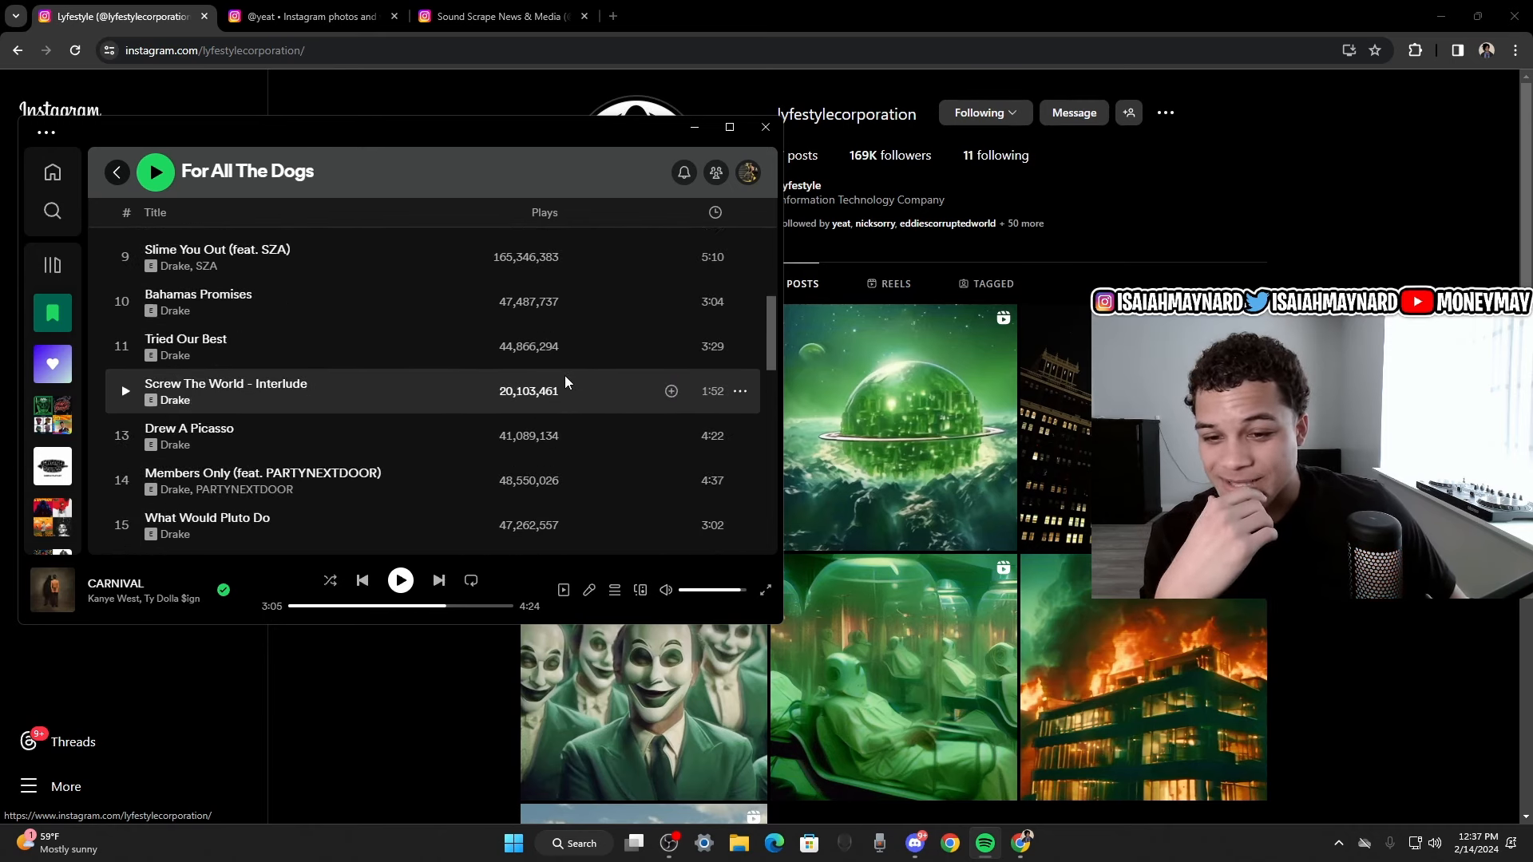
scroll(419, 389, up, 2)
scroll(468, 359, up, 1)
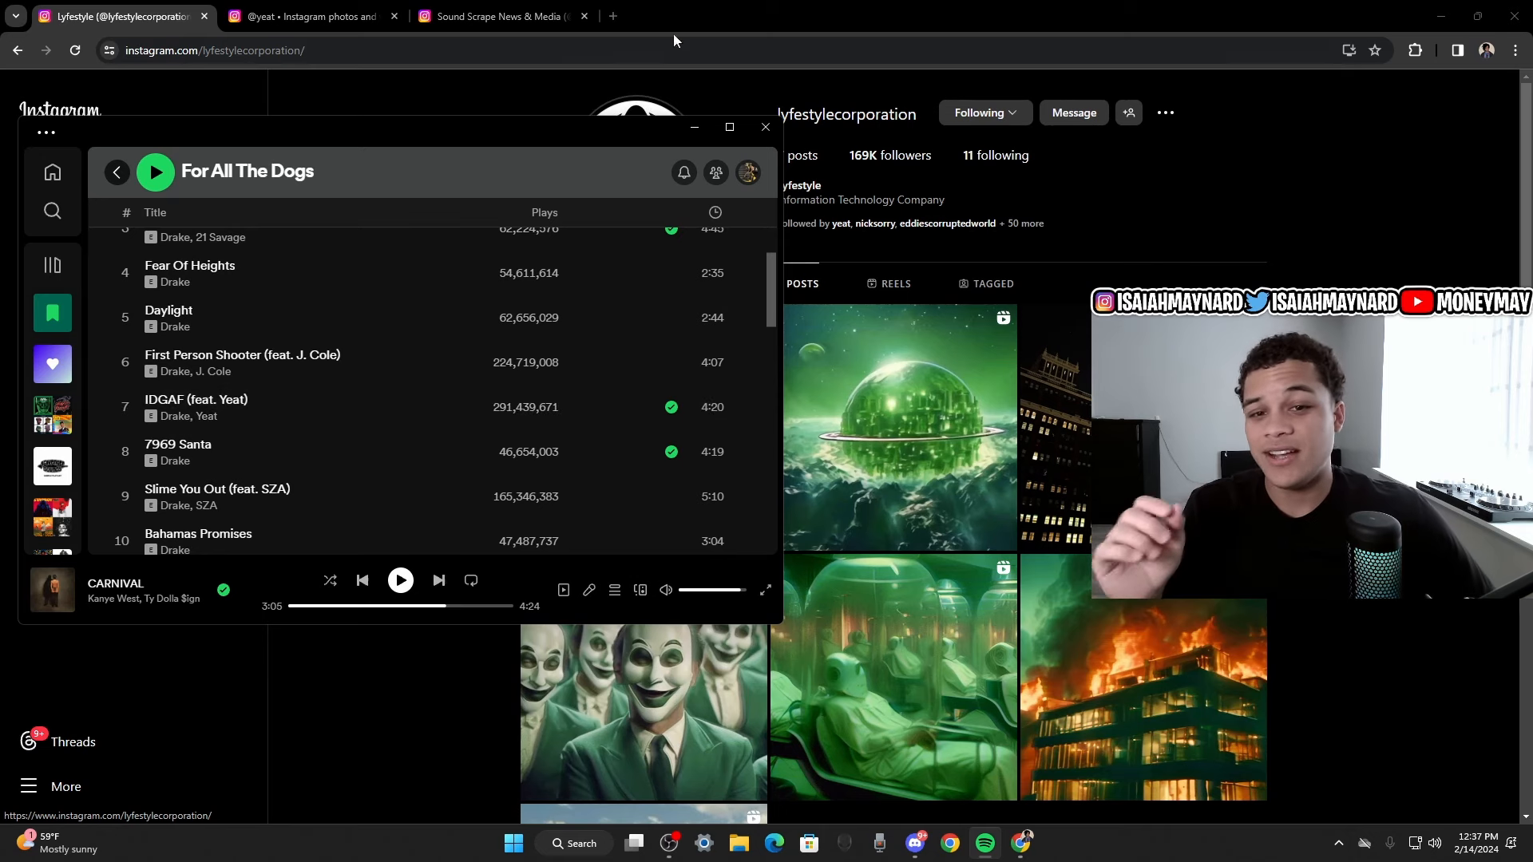
Minimize the Spotify window so the sound.scrape Instagram profile tab comes into view.
click(695, 127)
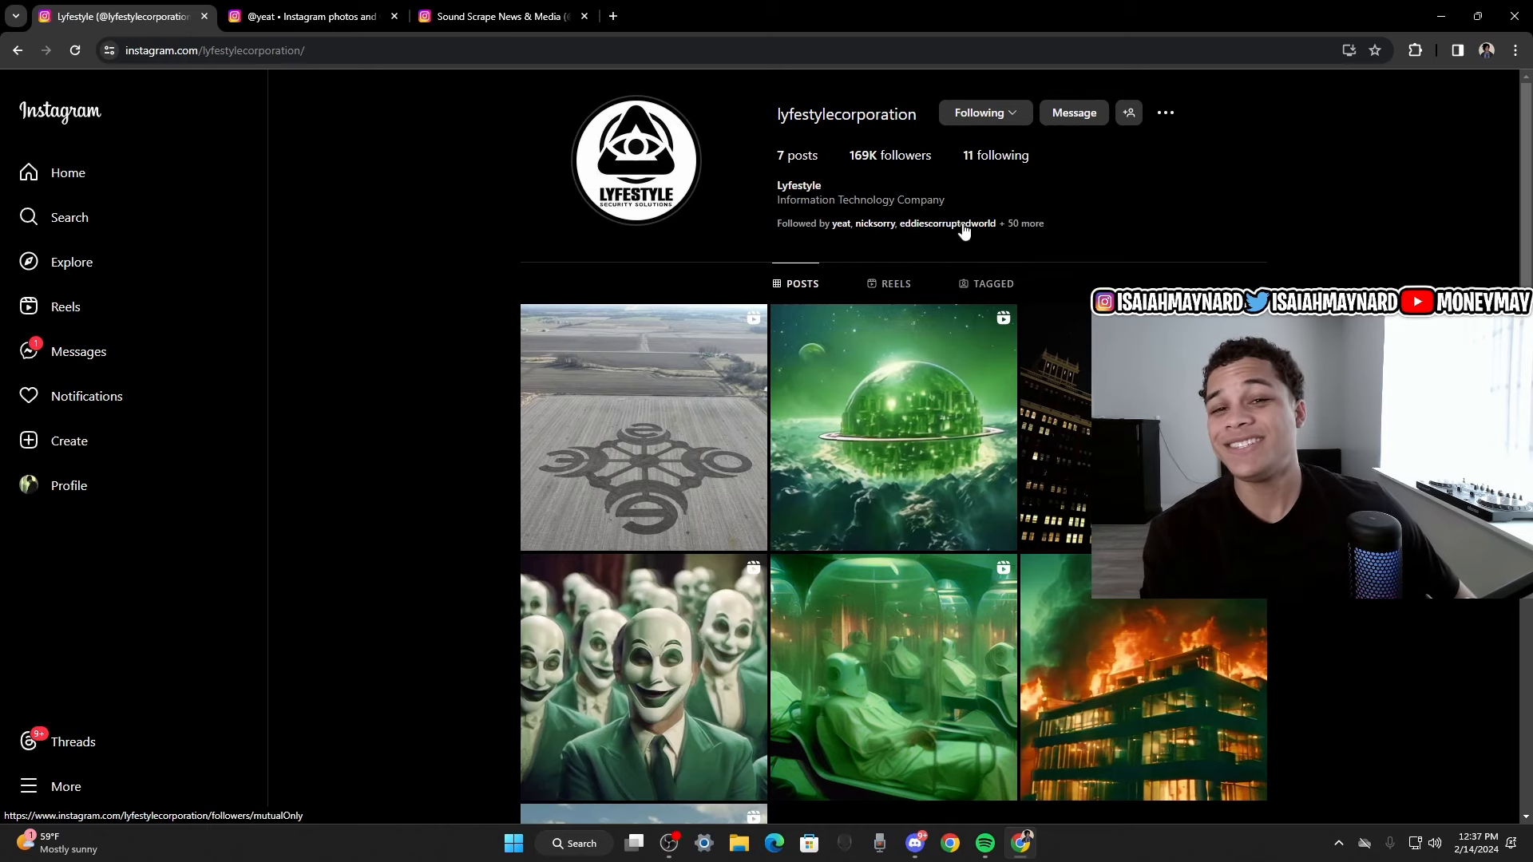
scroll(904, 397, down, 1)
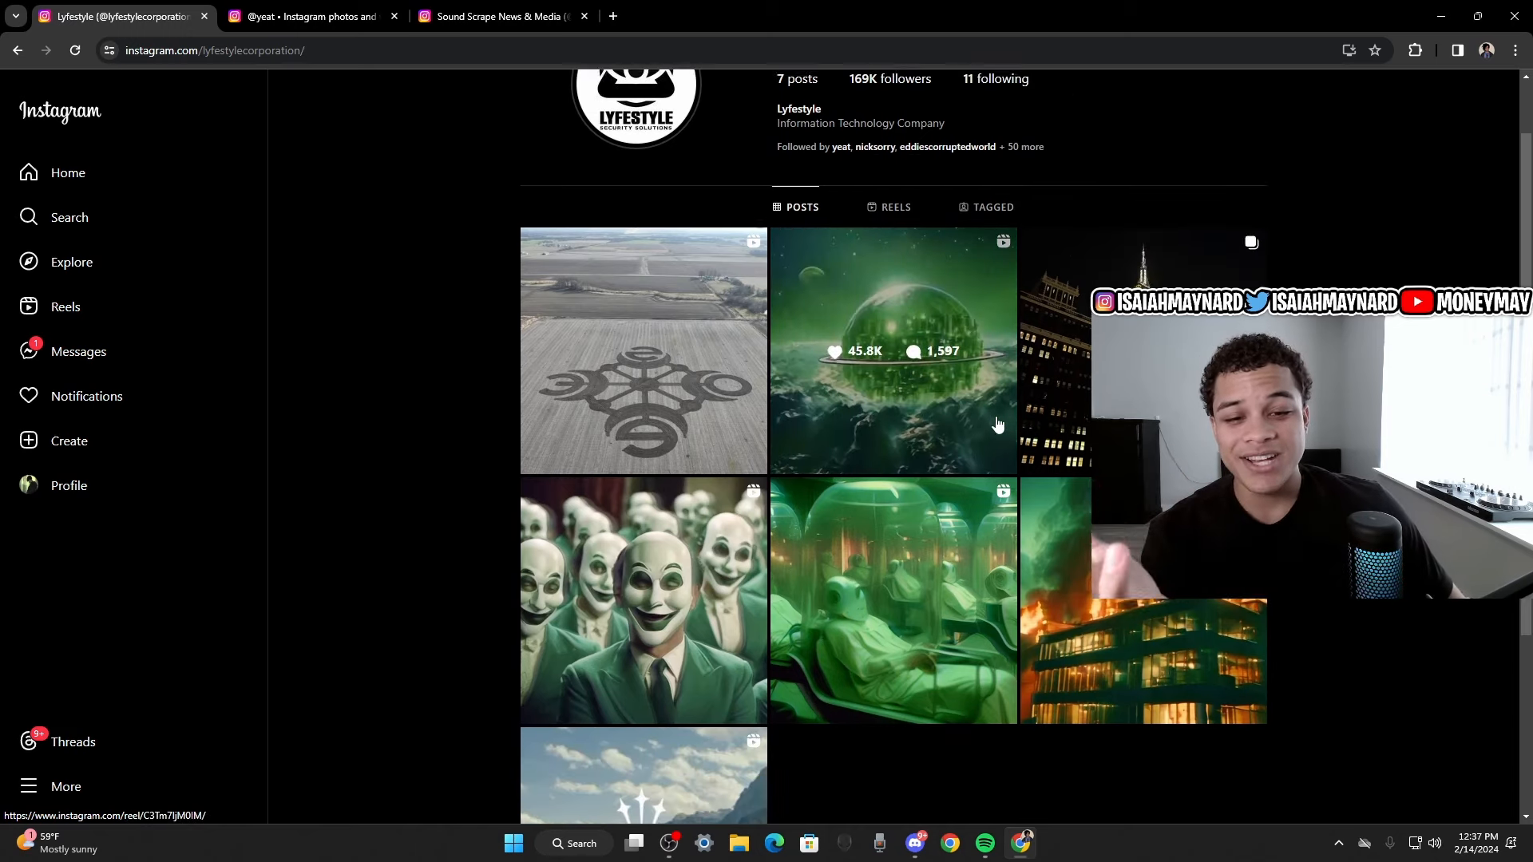
scroll(903, 359, up, 1)
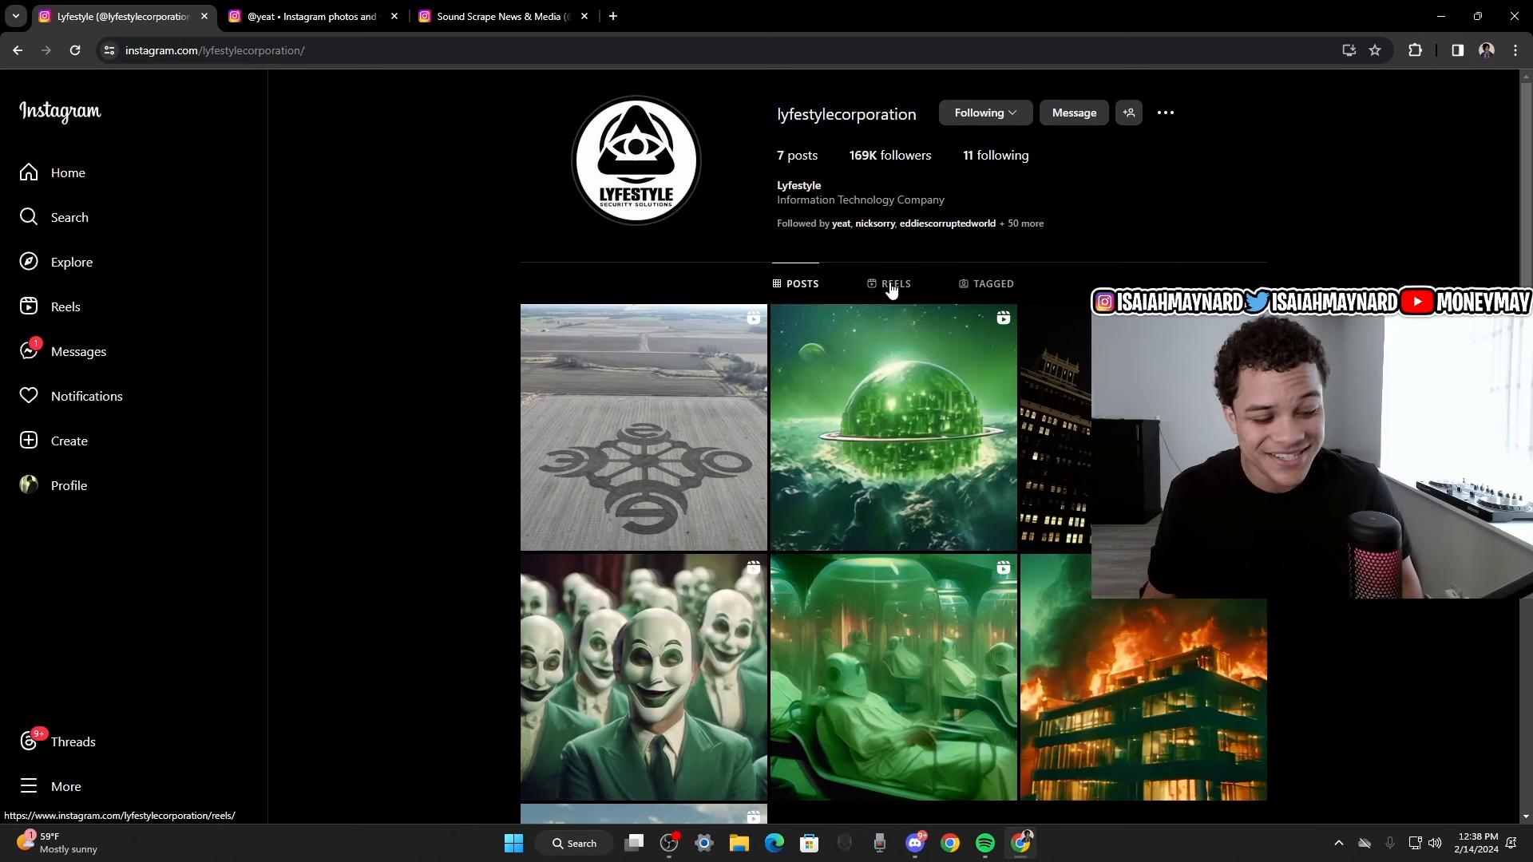
click(497, 15)
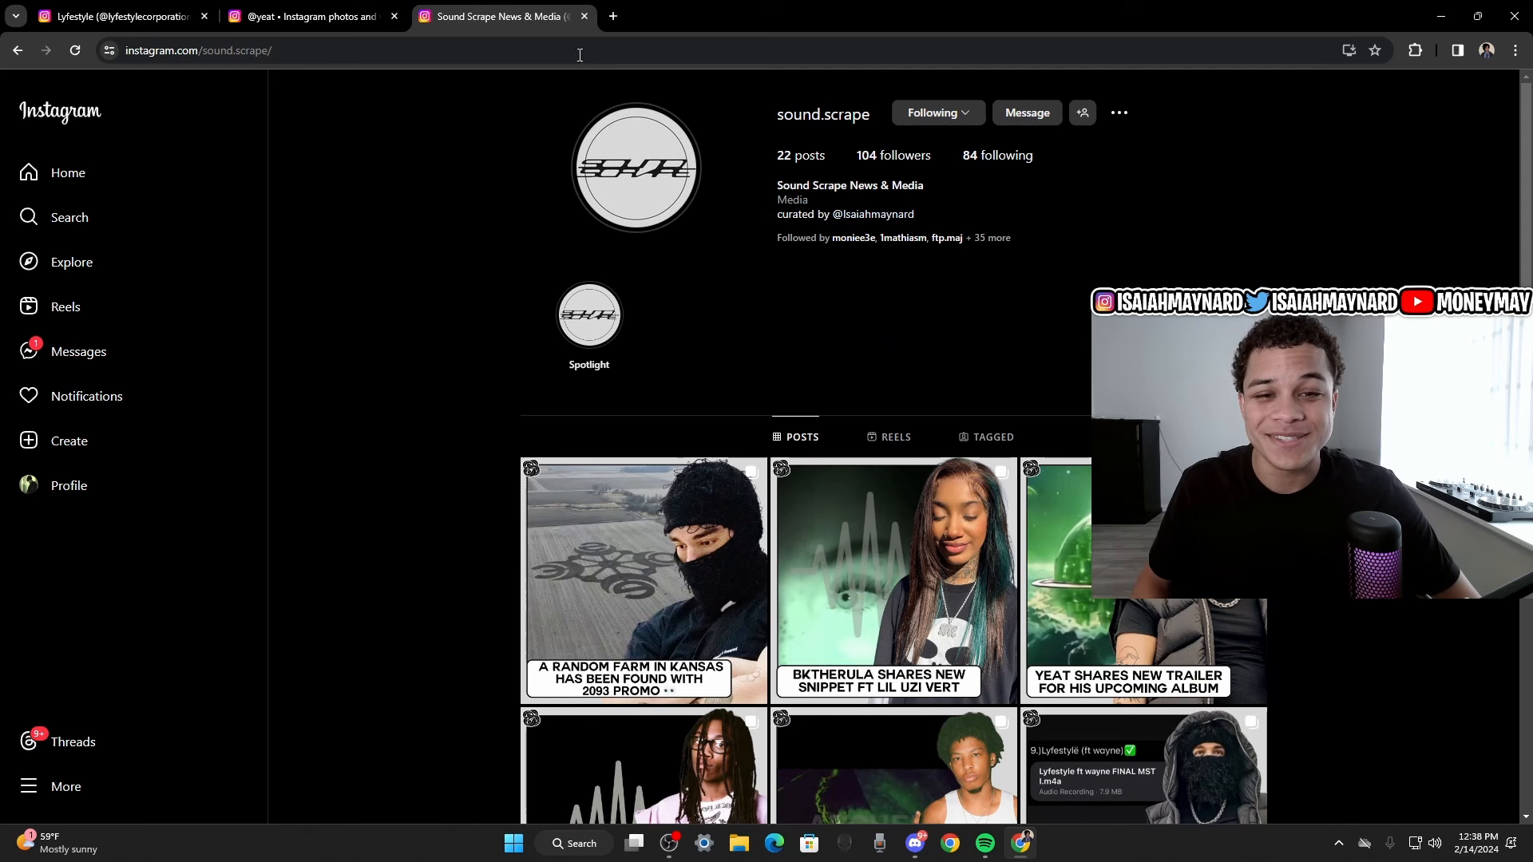
scroll(766, 480, down, 3)
click(305, 16)
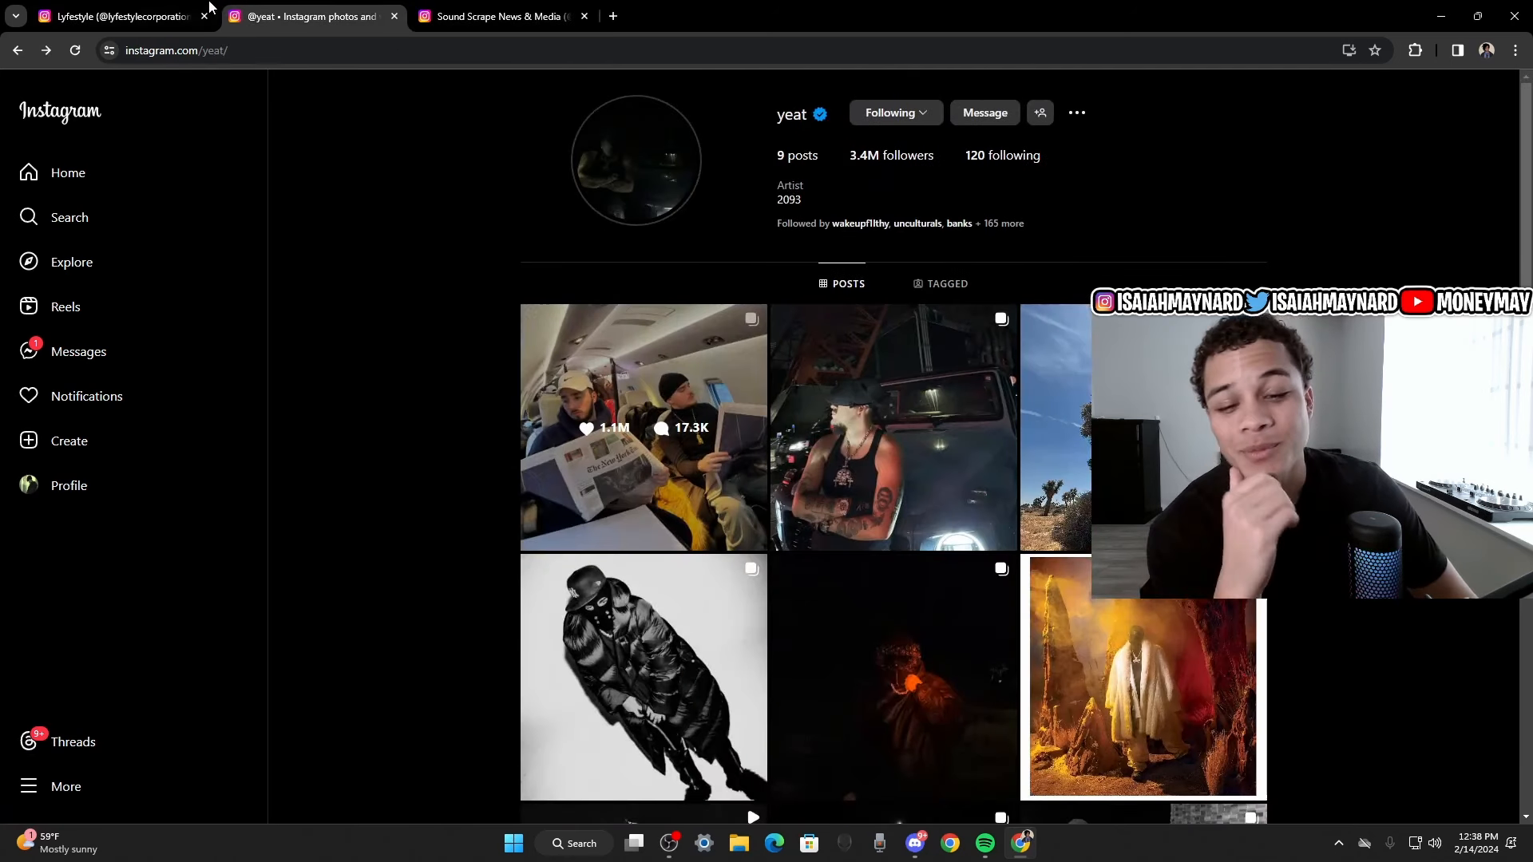
click(120, 15)
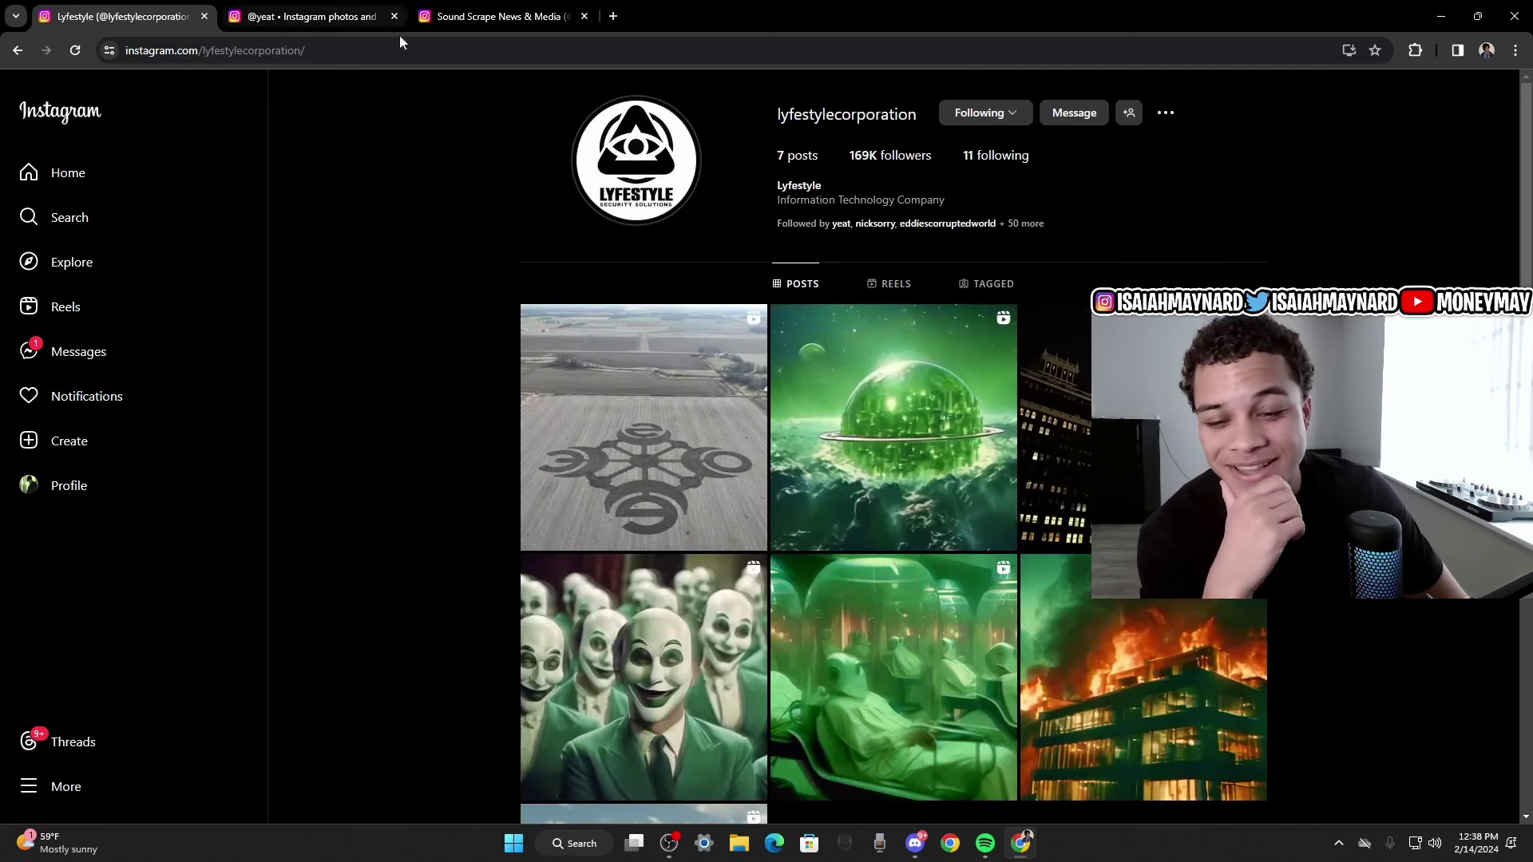
click(515, 16)
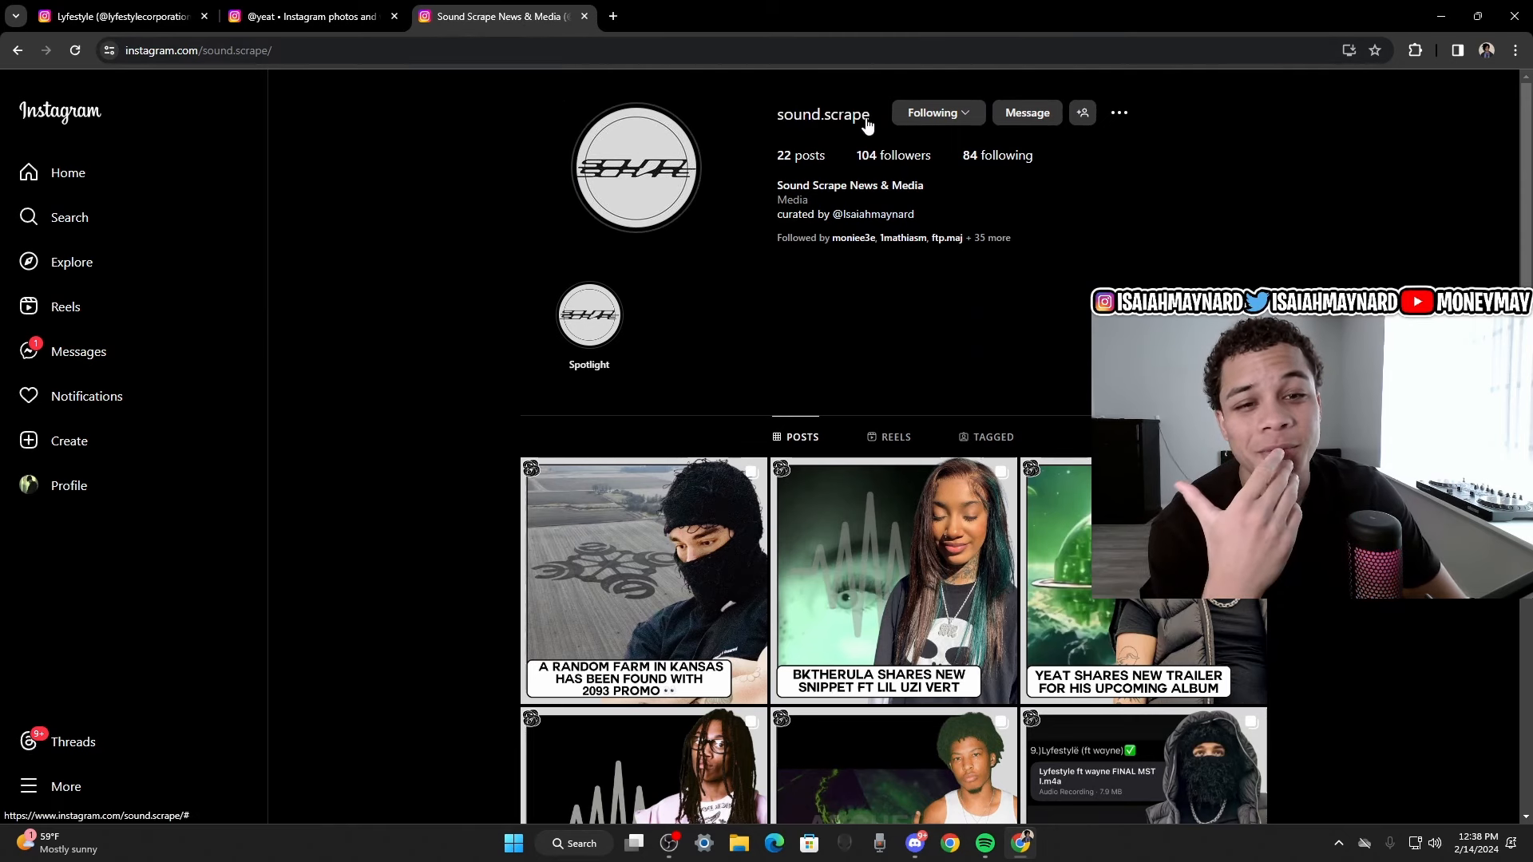
scroll(839, 299, down, 2)
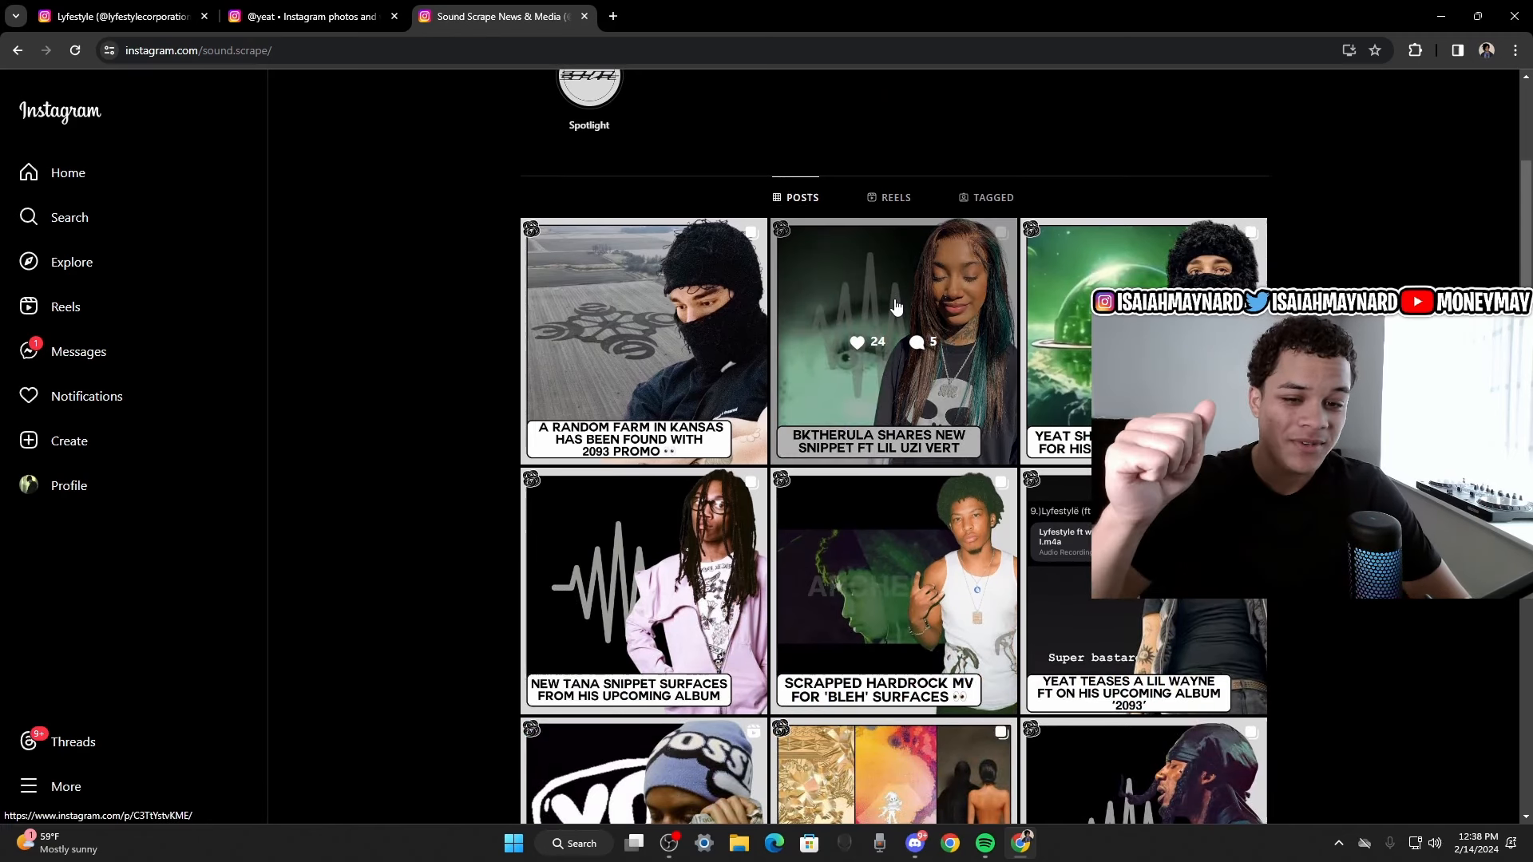
scroll(901, 318, up, 2)
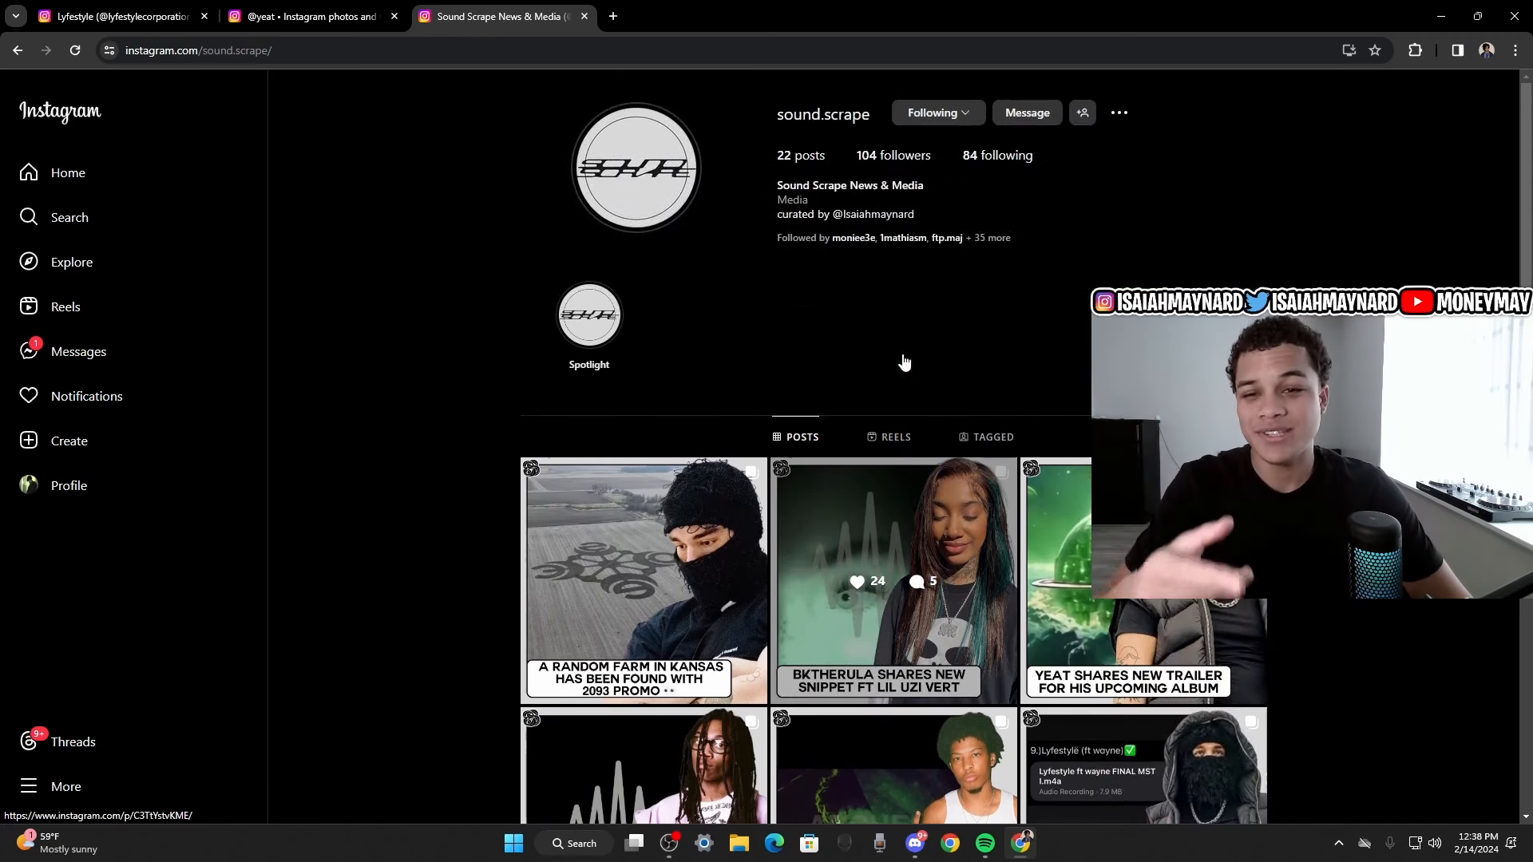